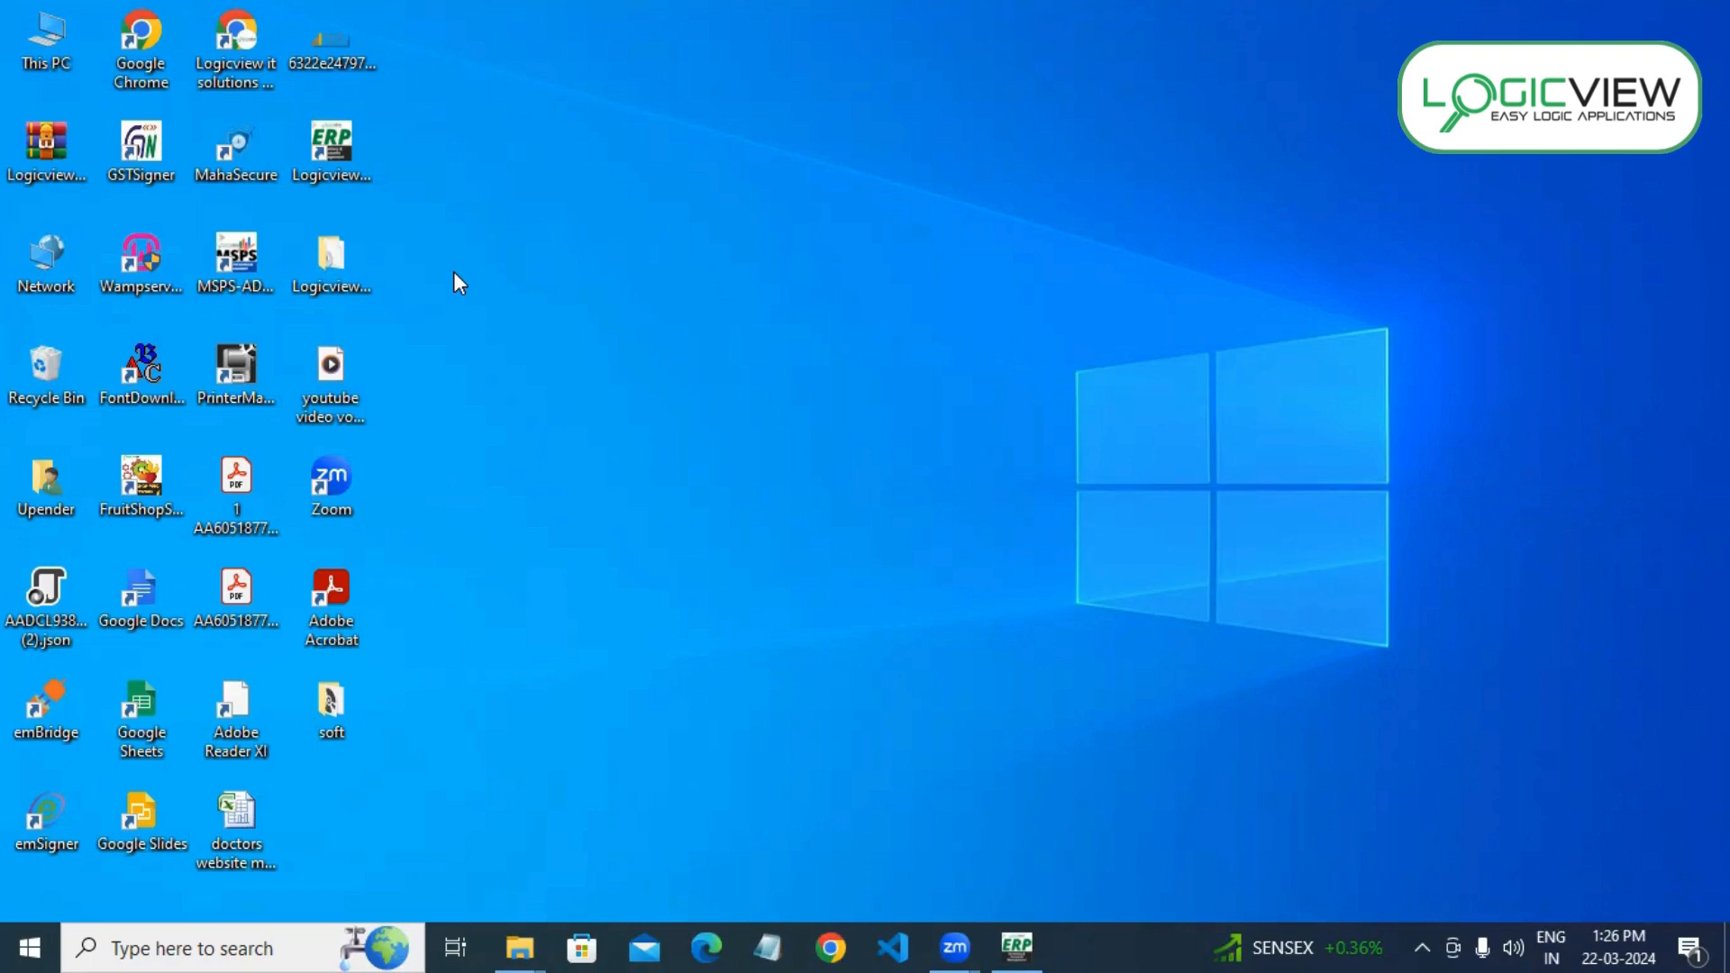
- Copy the Start in path from the properties of the LogicviewERP desktop shortcut
right_click(350, 144)
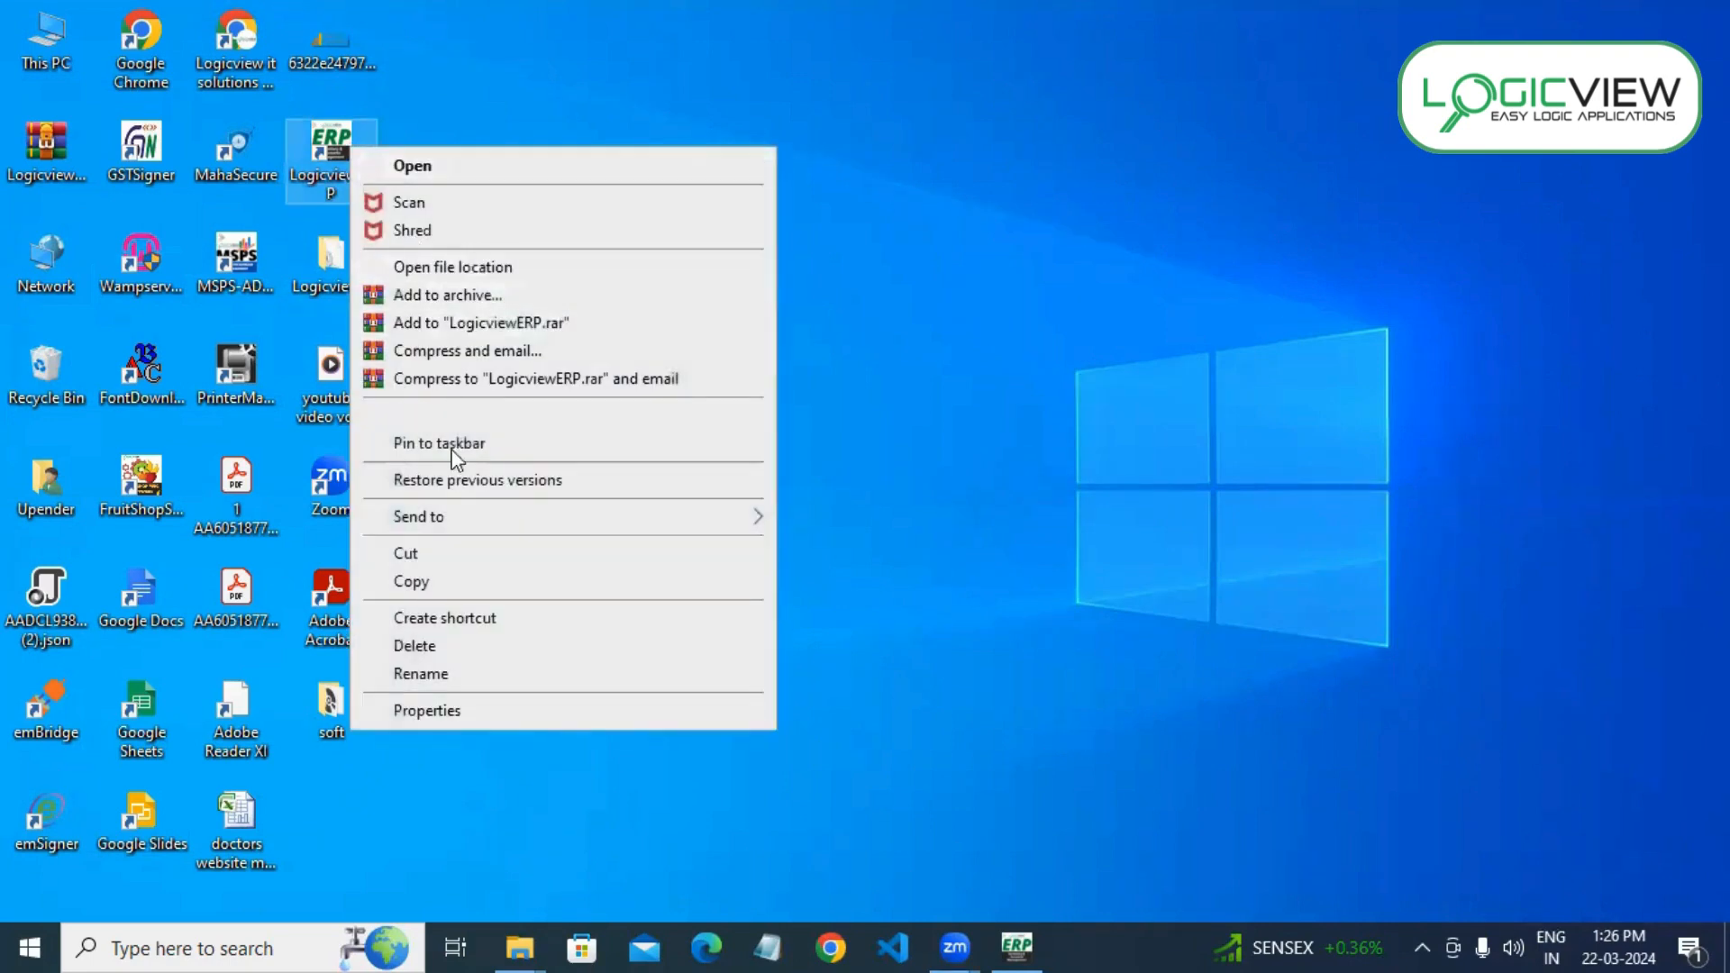
left_click(467, 717)
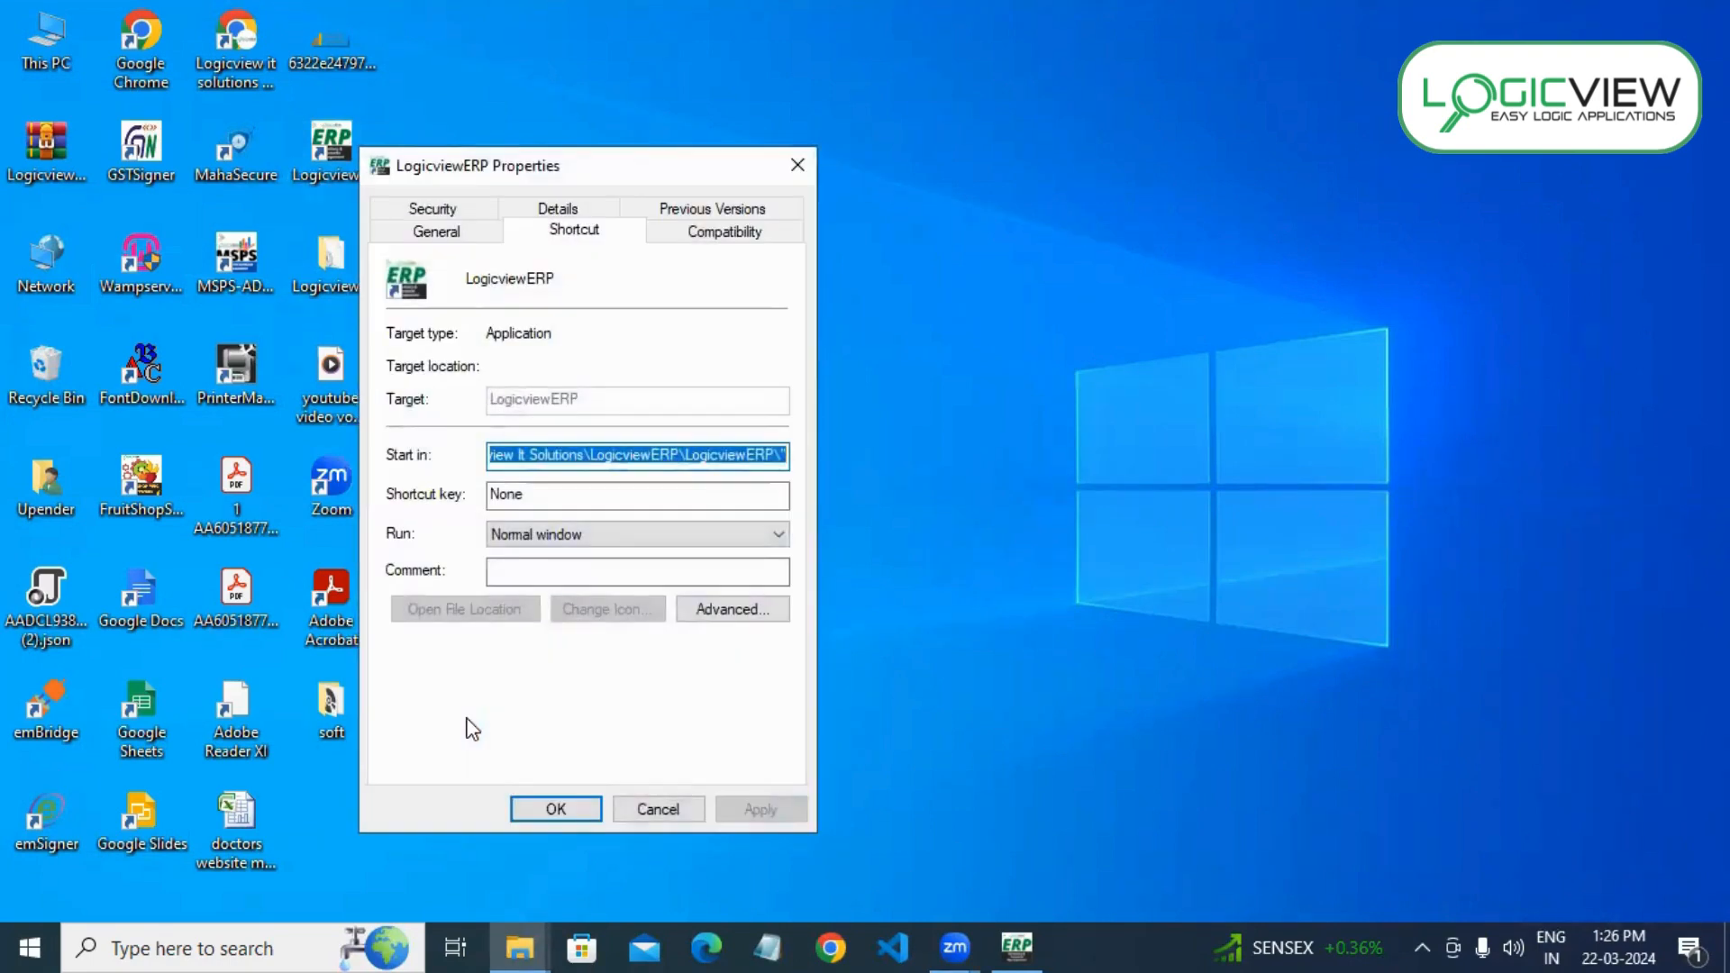
key("BackSpace")
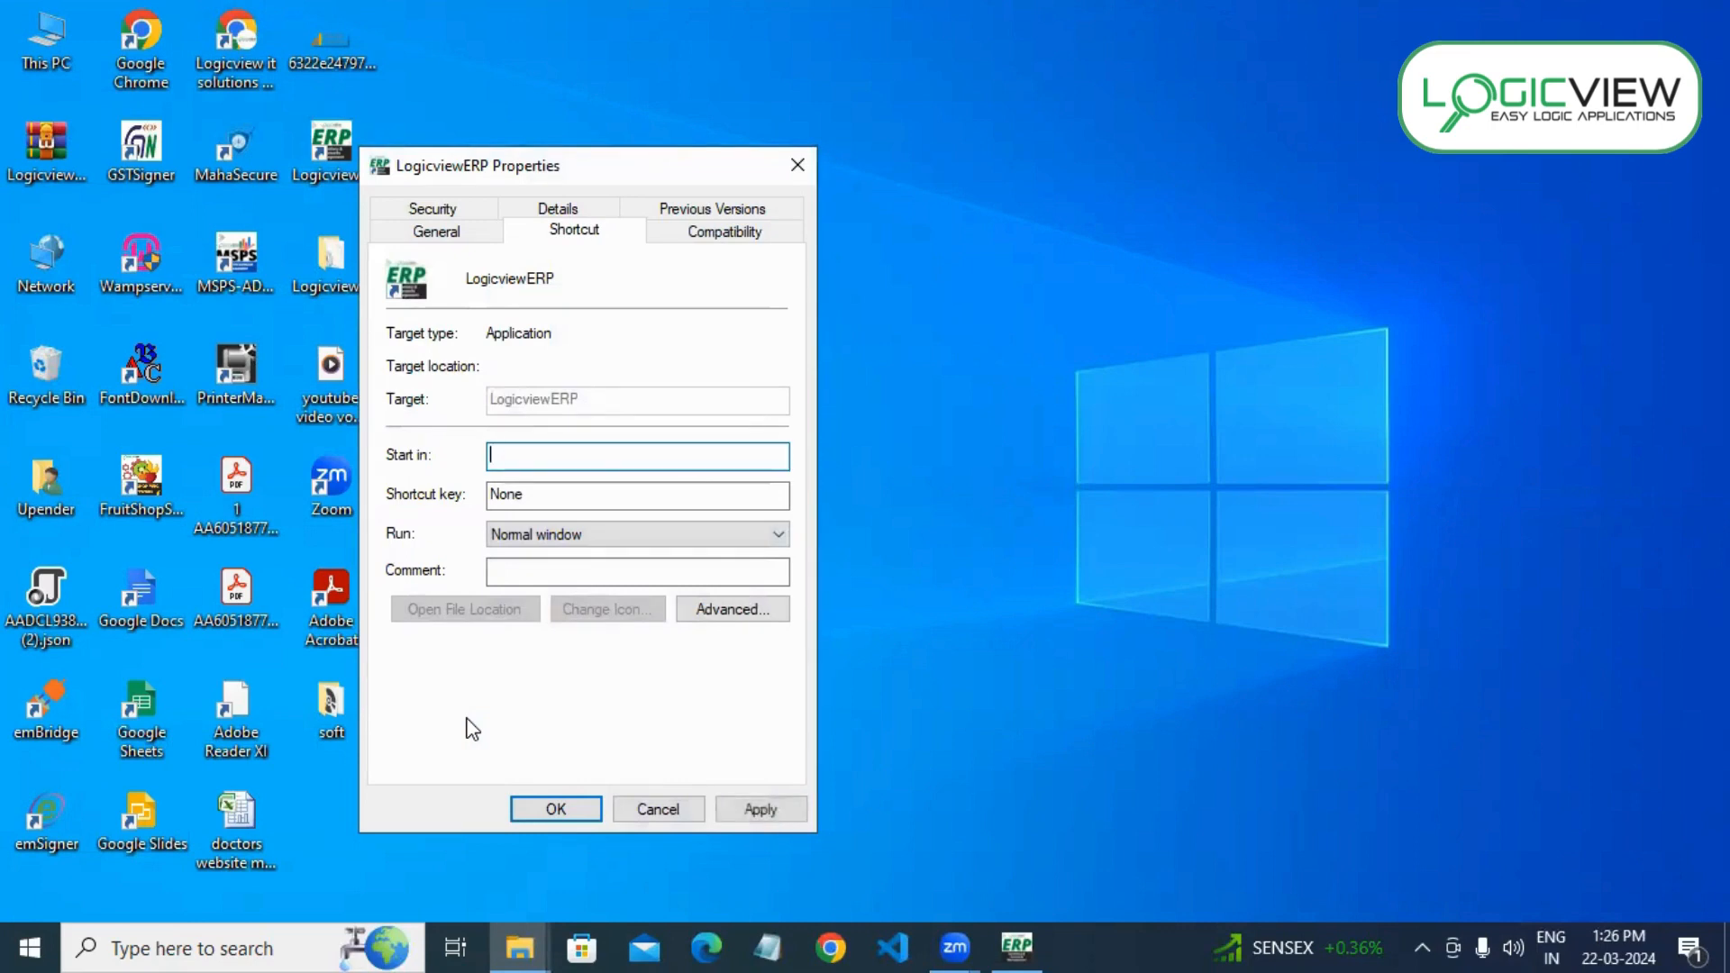
key("ctrl+z")
key("ctrl+c")
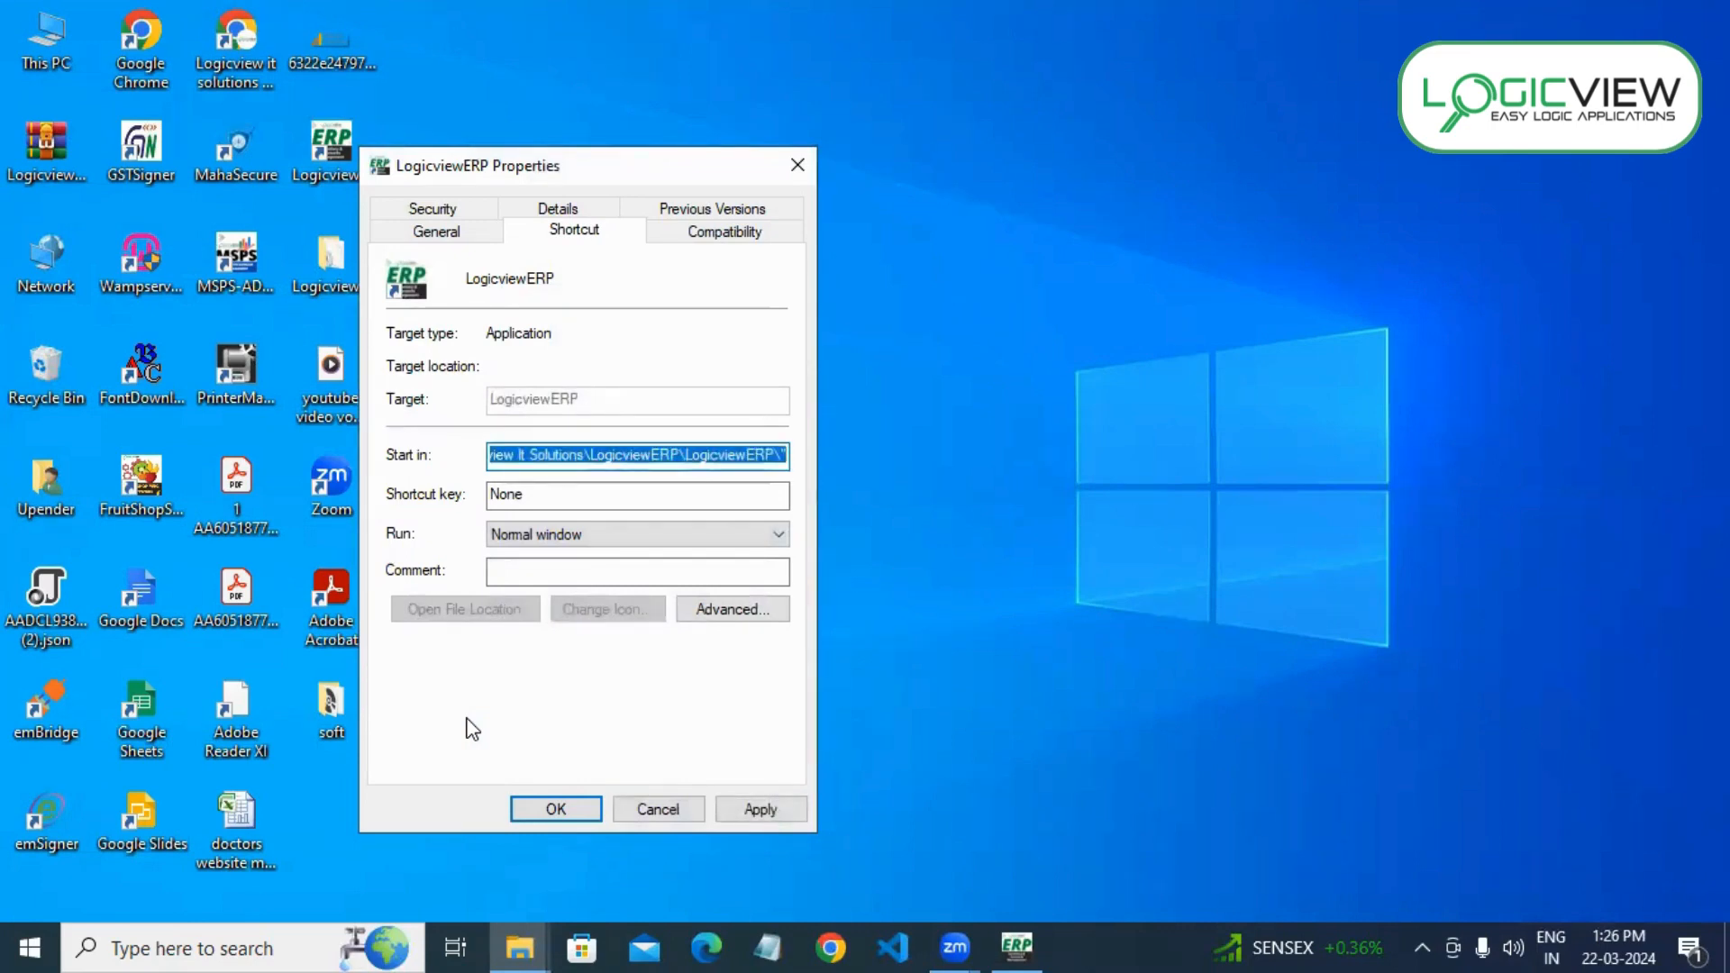
left_click(534, 806)
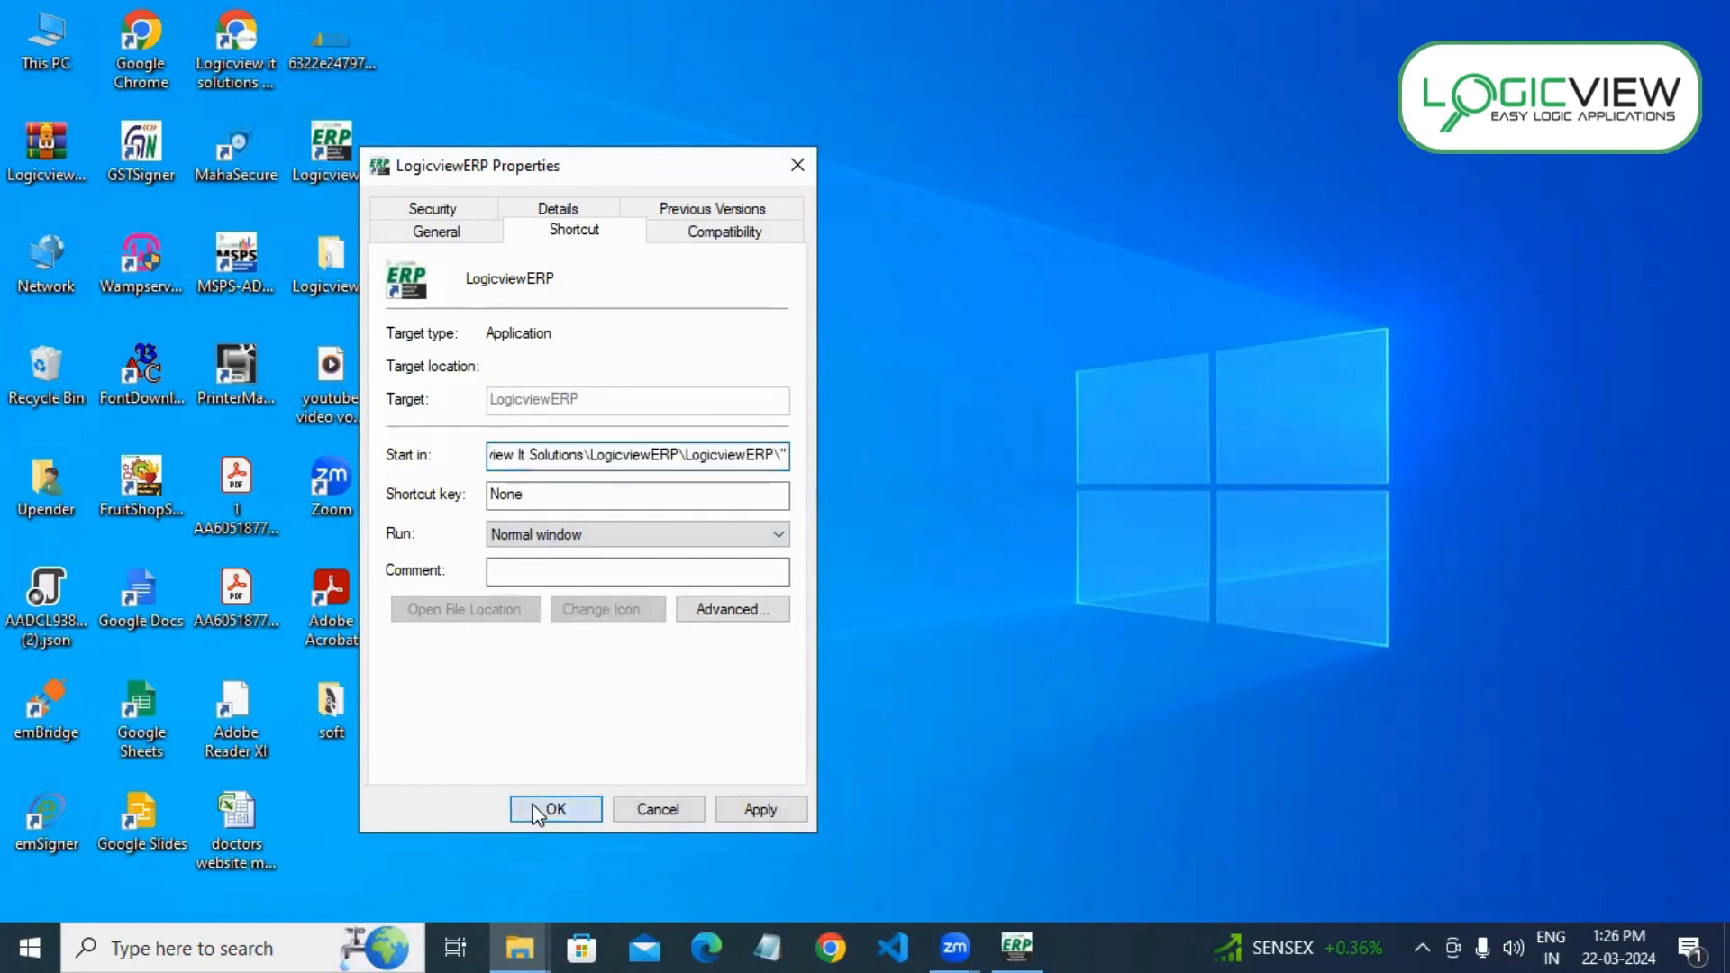
- Open This PC and go to the copied path without its quotation marks, C:\Program Files (x86)\Logicview It Solutions\LogicviewERP\LogicviewERP\
left_click(18, 41)
double_click(18, 41)
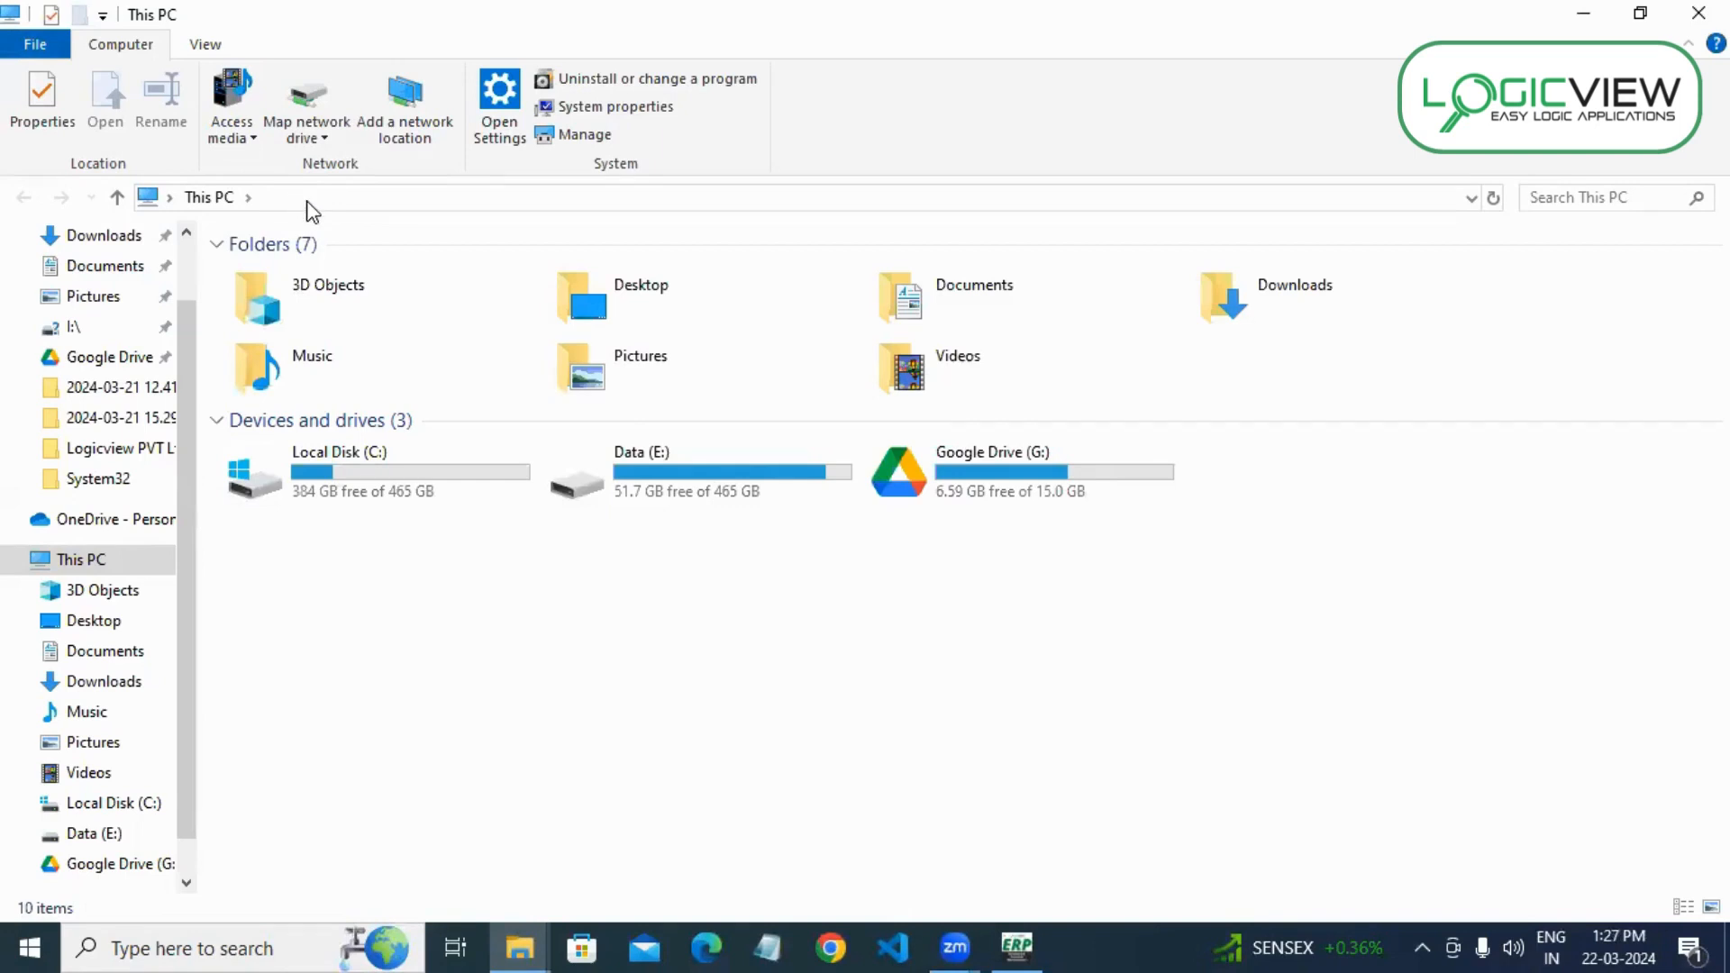
left_click(302, 198)
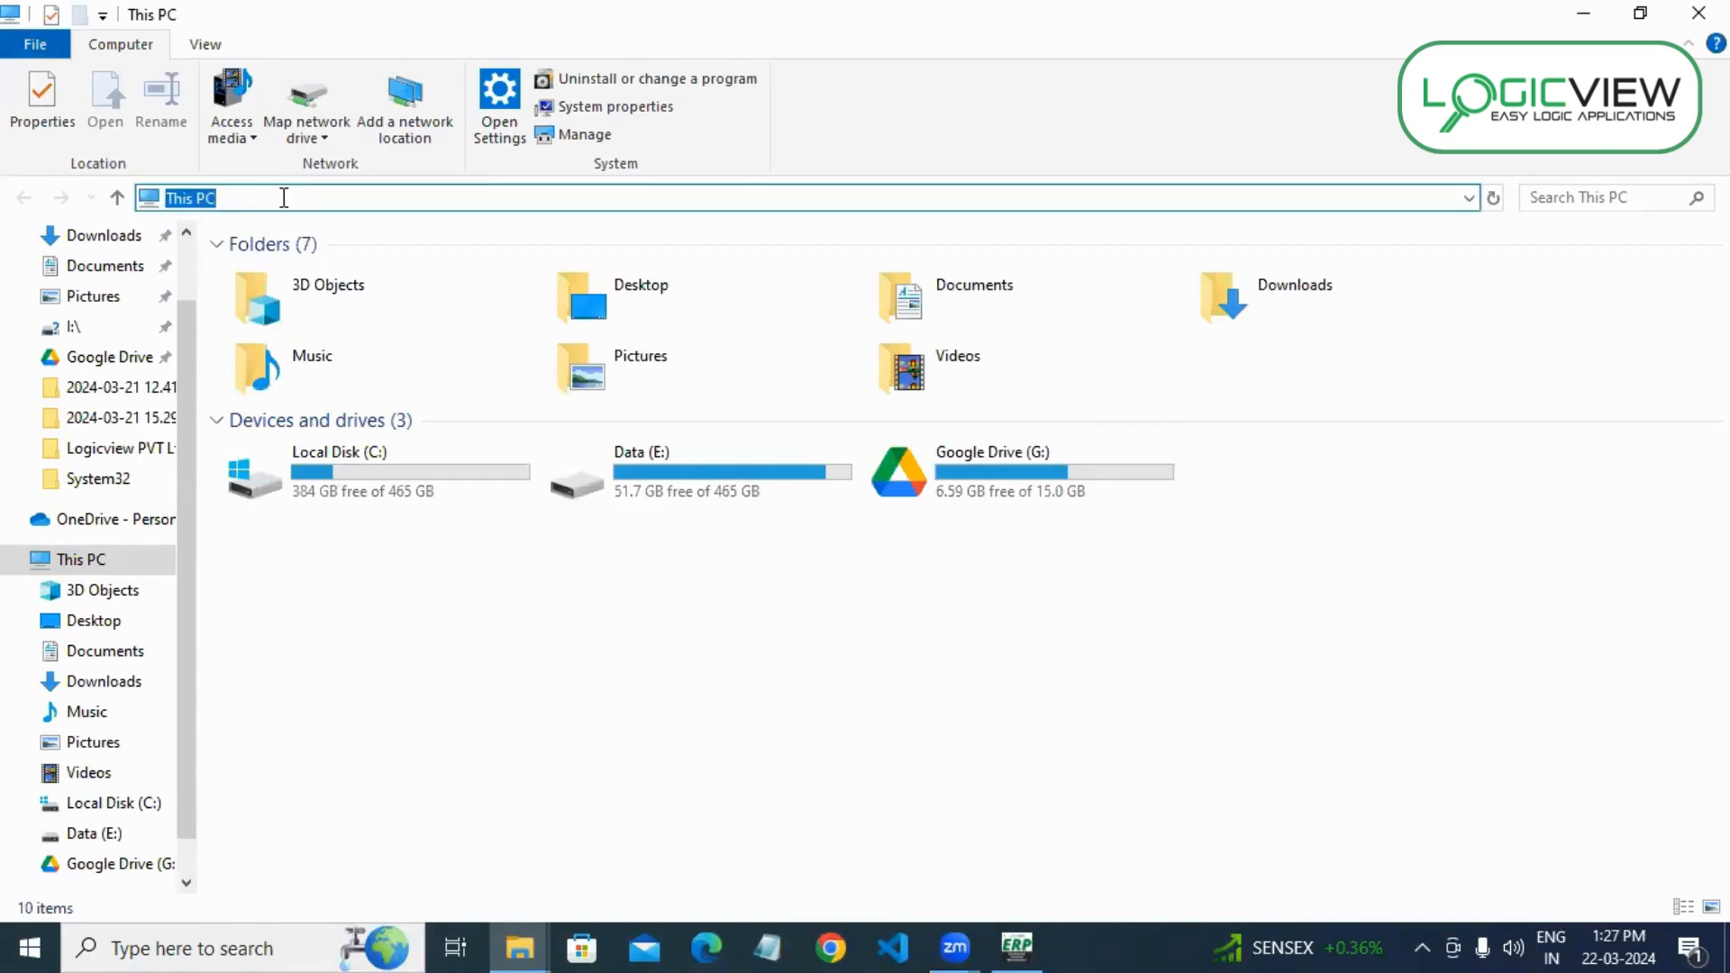
key("ctrl+v")
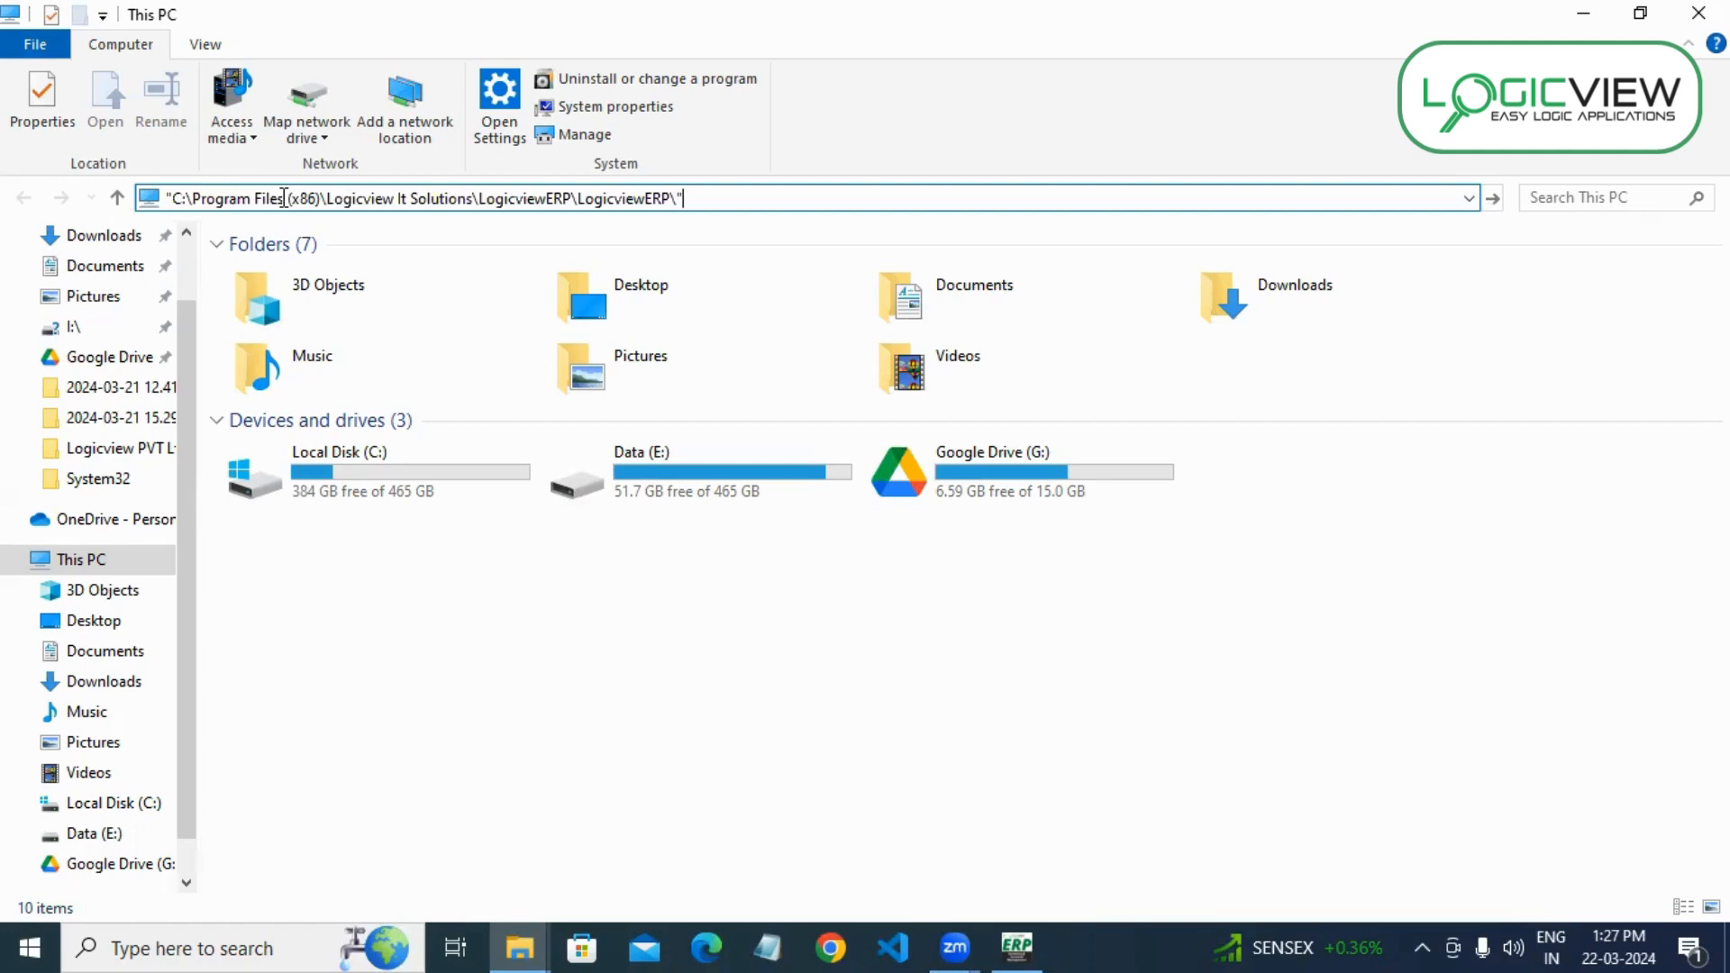
key("BackSpace")
key("Delete")
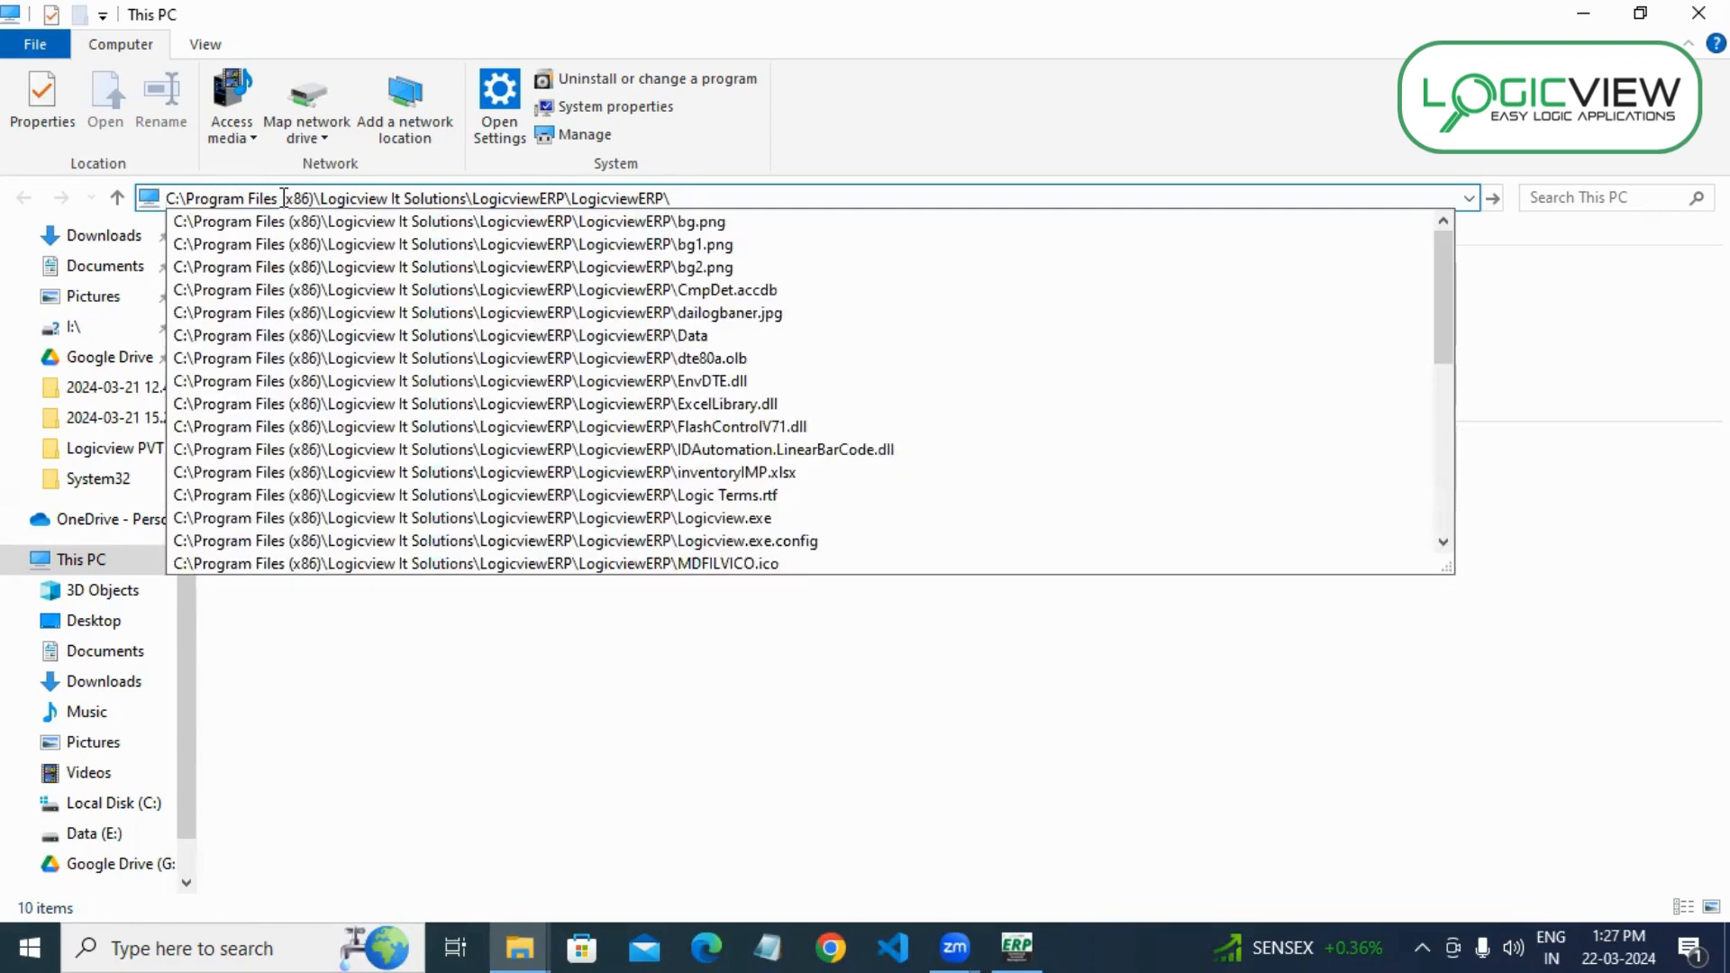
key("Return")
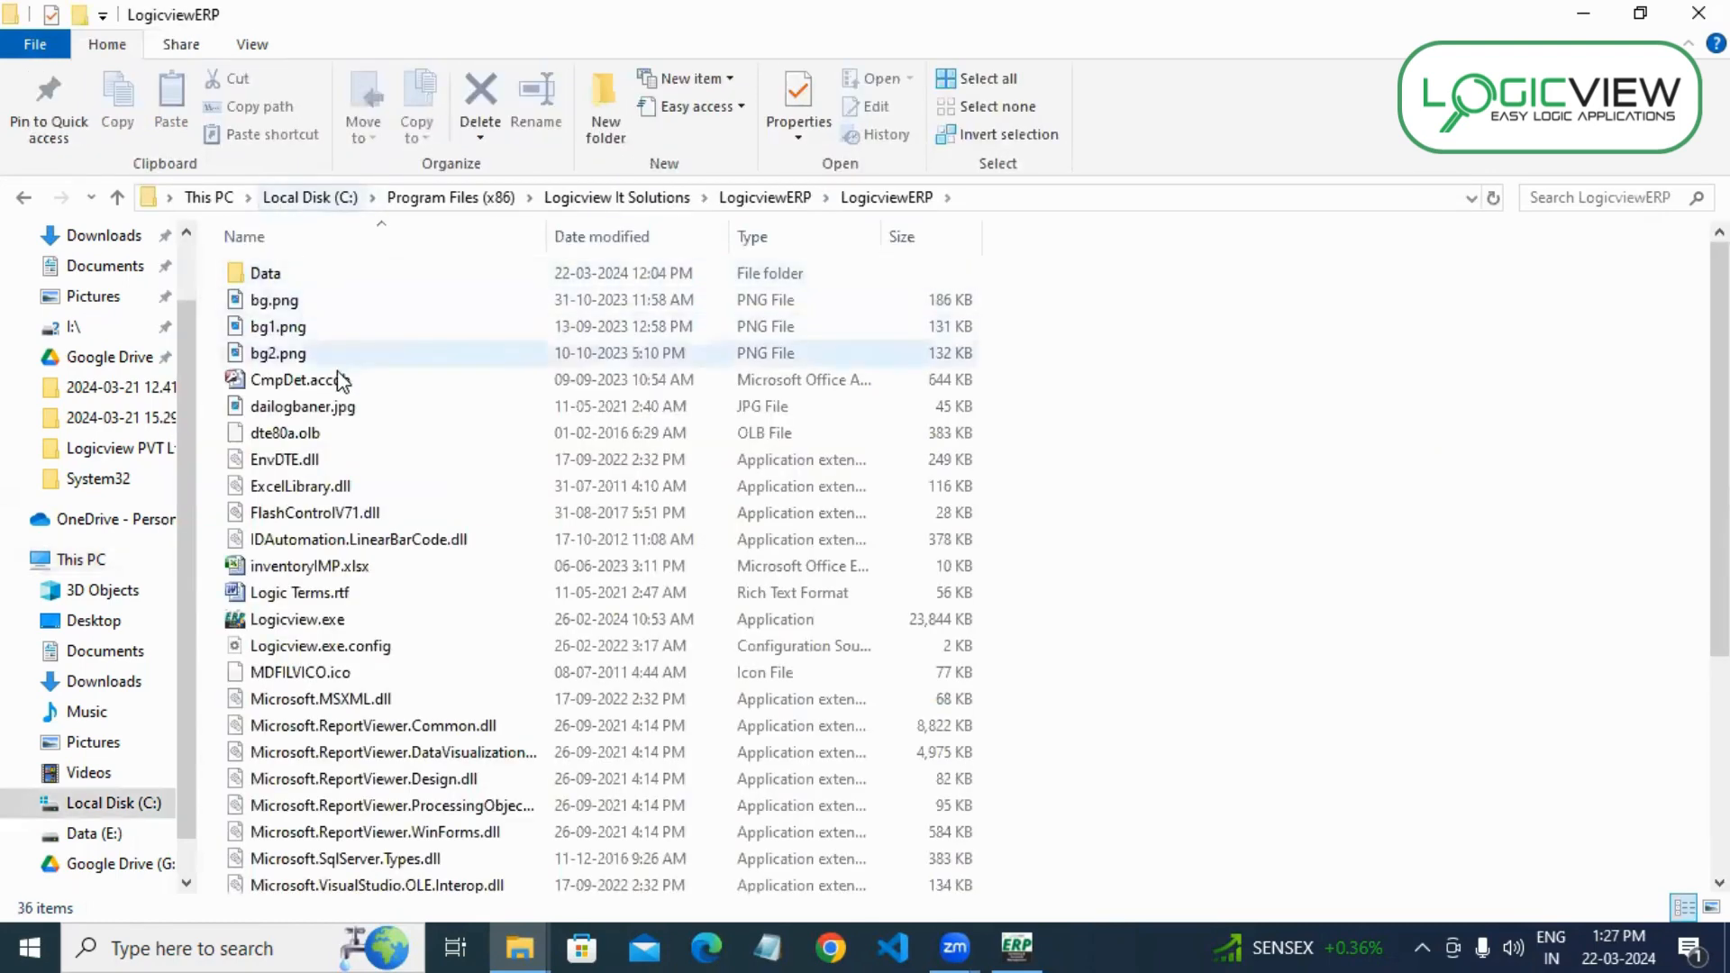
- Copy inventoryIMP.xlsx from the LogicviewERP program folder to the desktop
scroll(429, 802, "down", 1)
scroll(429, 802, "down", 3)
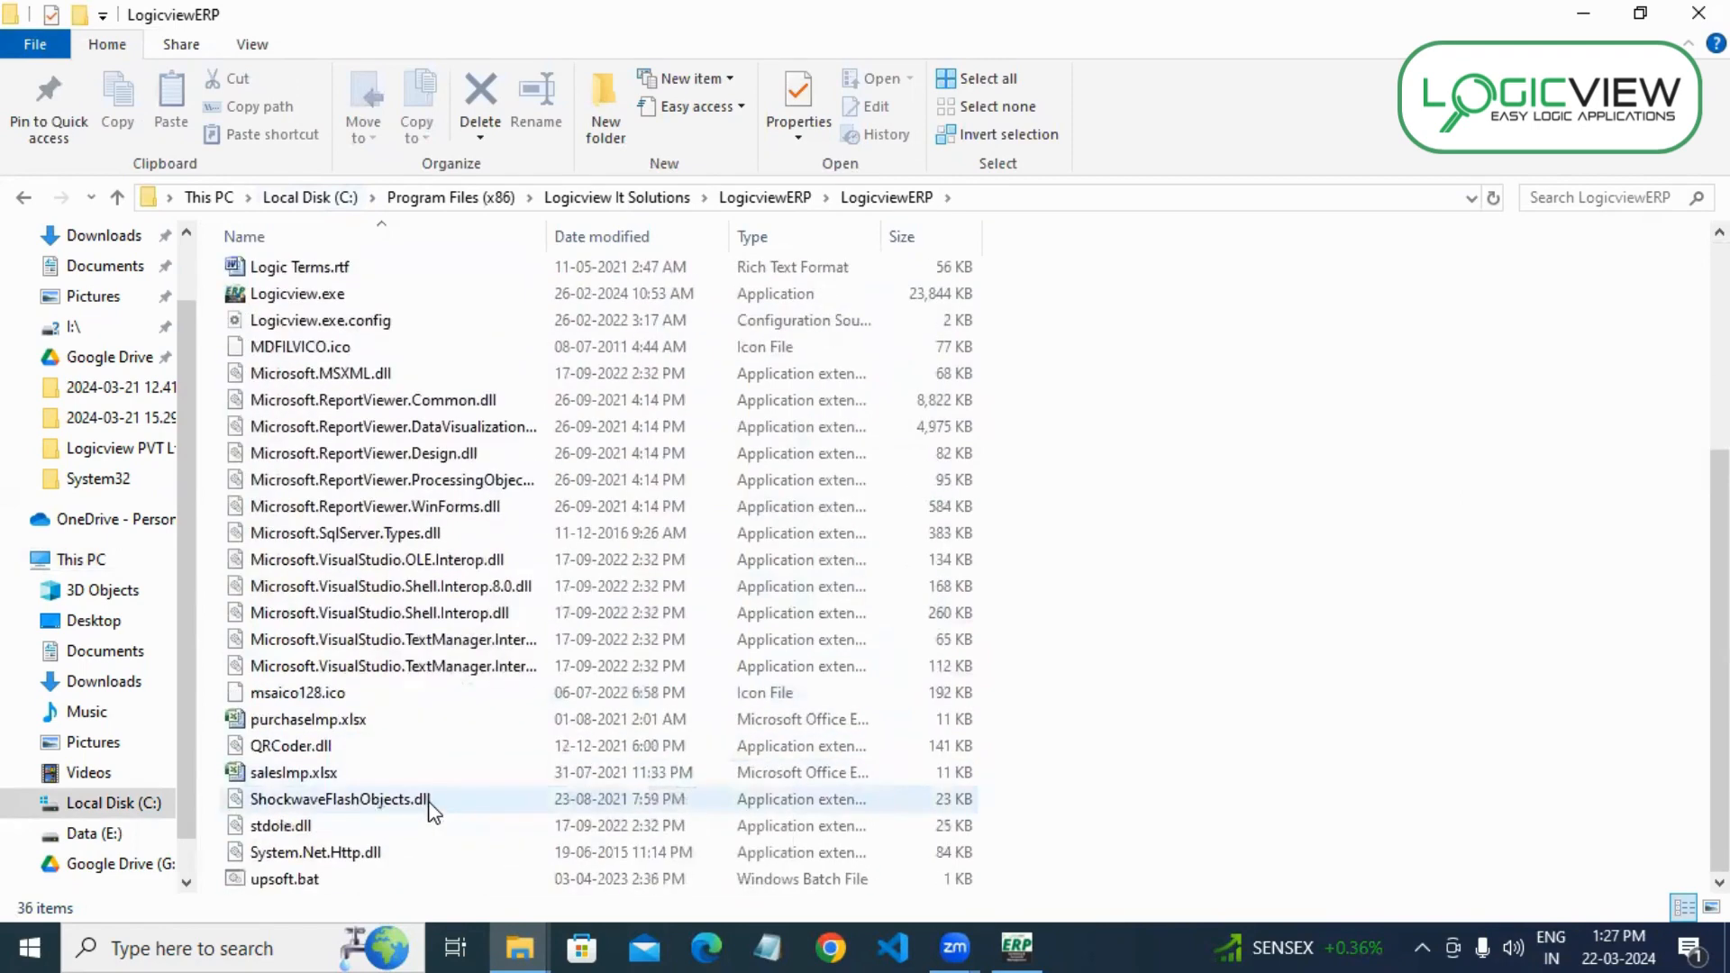
scroll(429, 802, "up", 2)
scroll(428, 802, "up", 2)
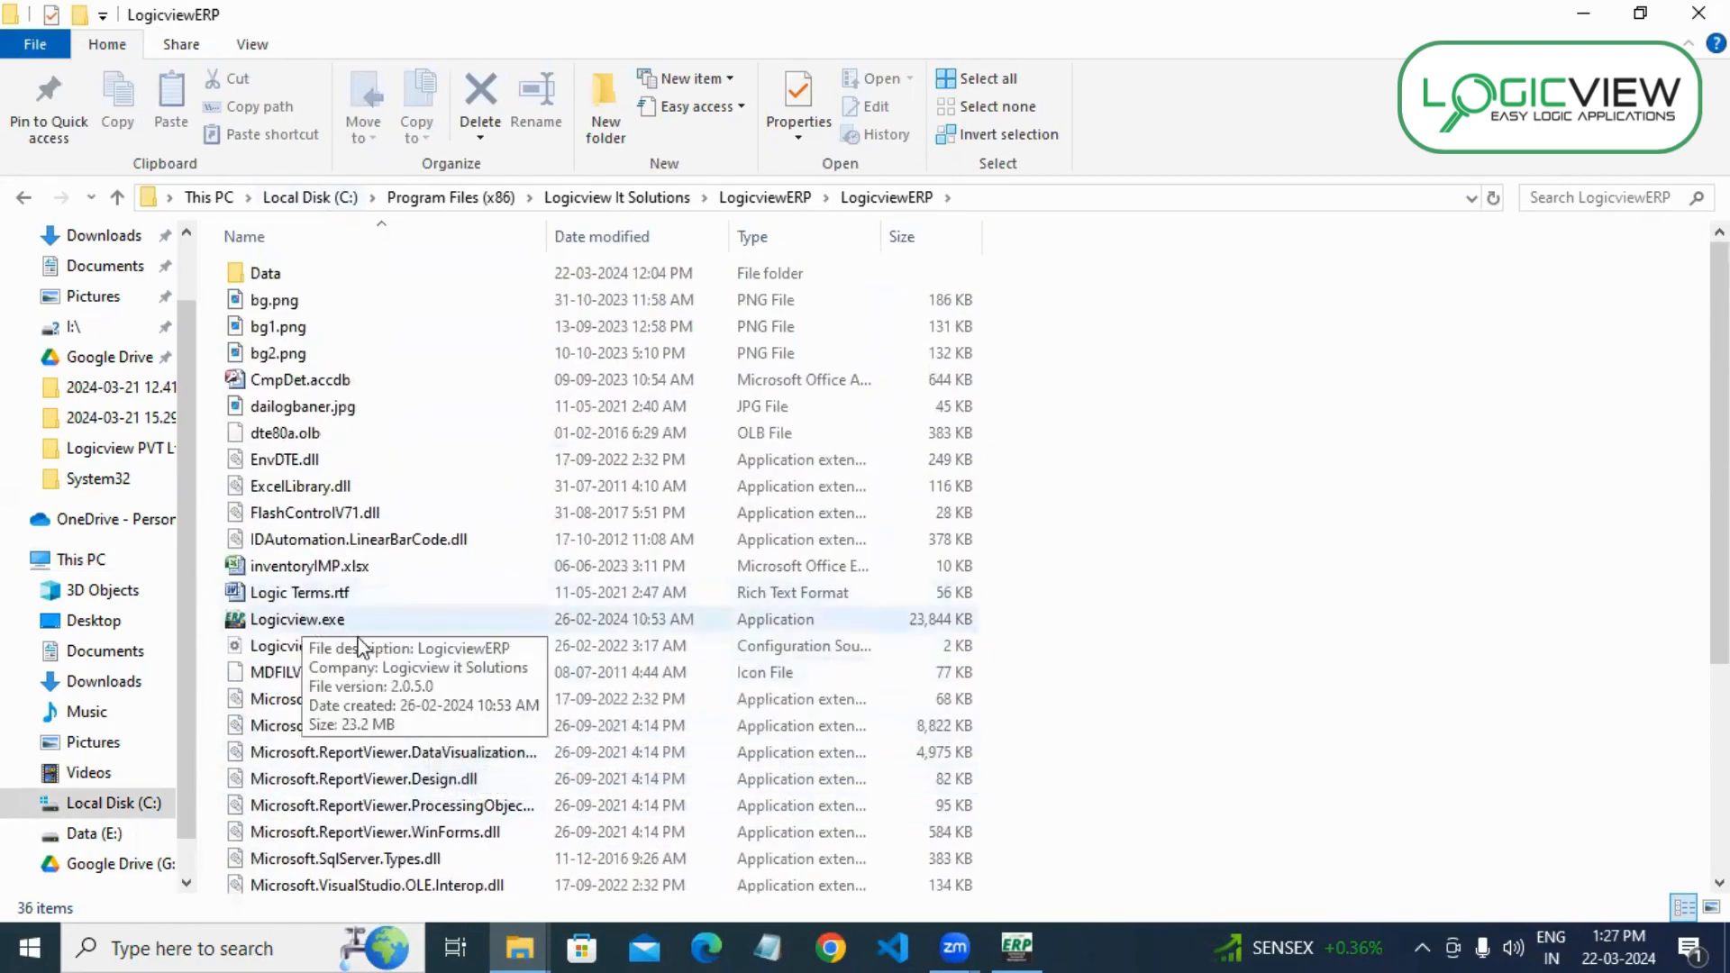
scroll(407, 879, "down", 1)
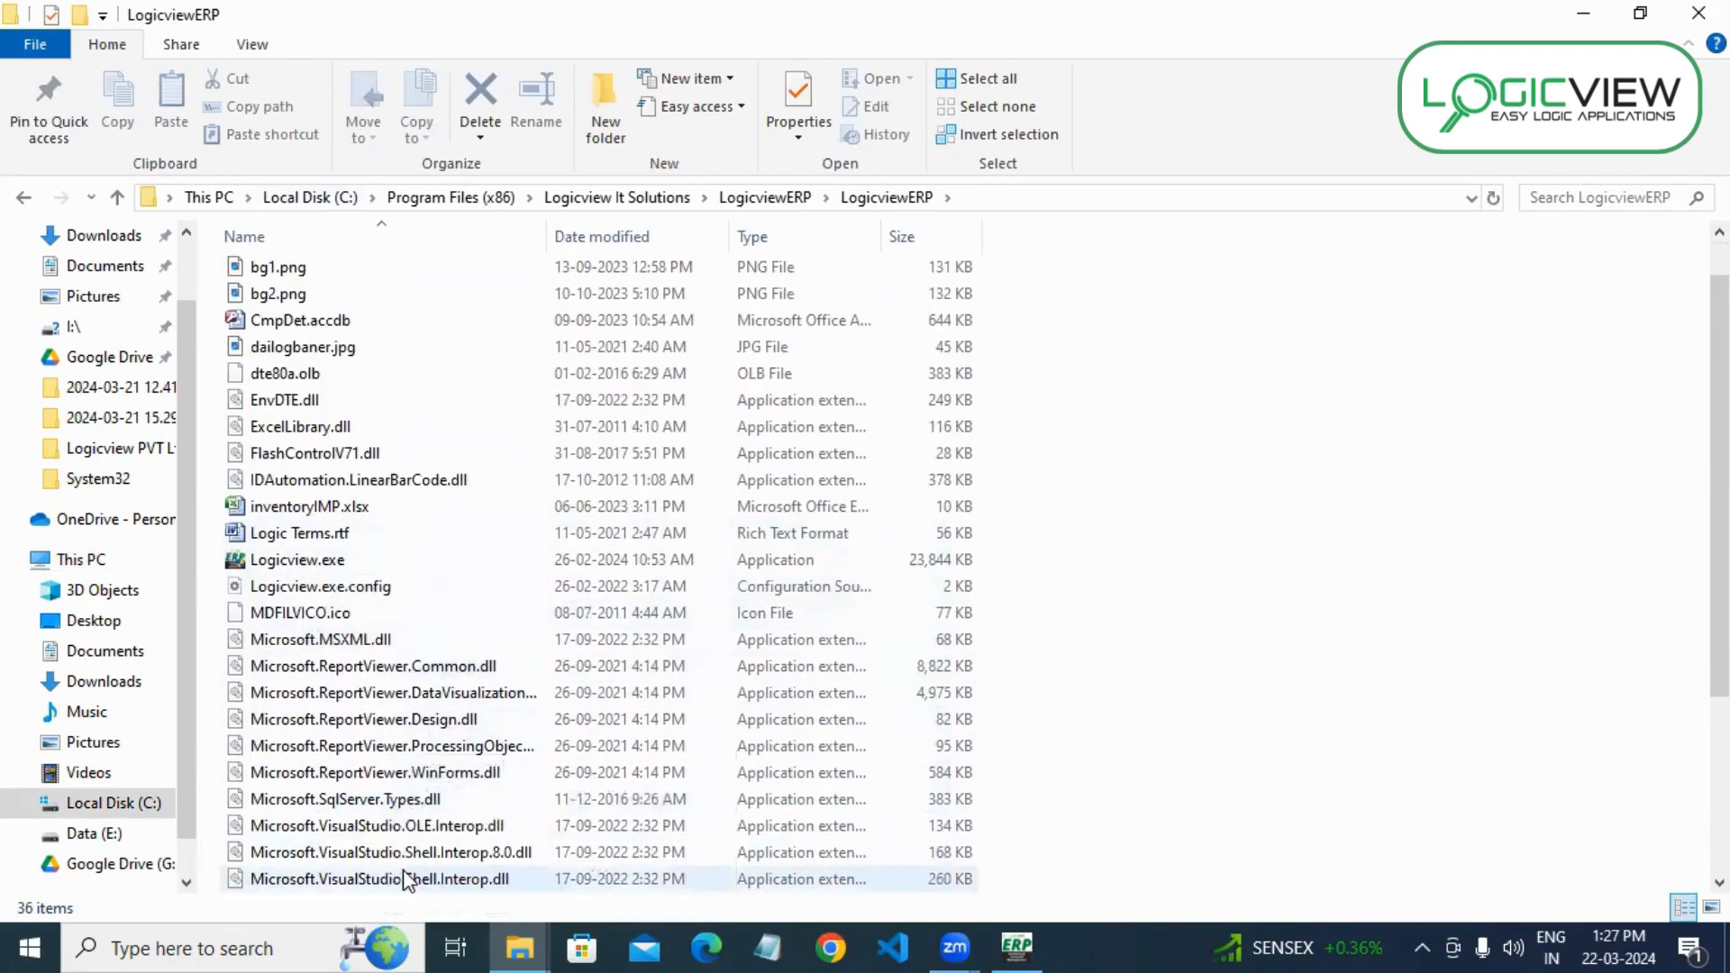
scroll(408, 879, "down", 3)
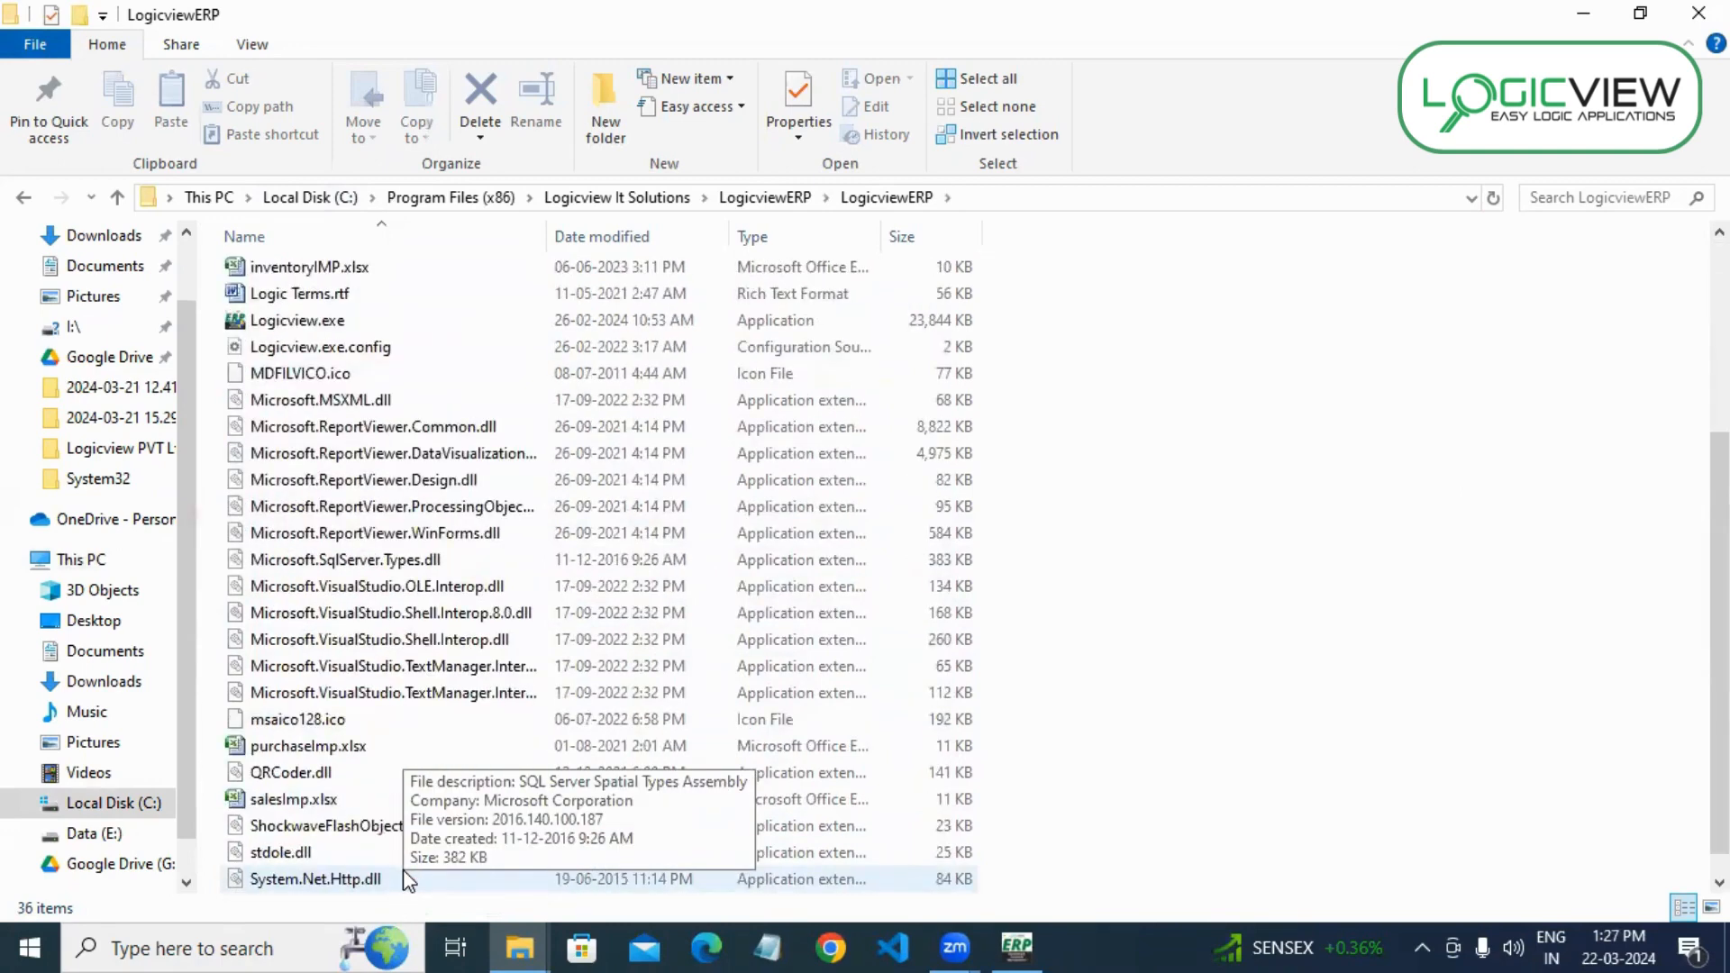
scroll(408, 874, "up", 4)
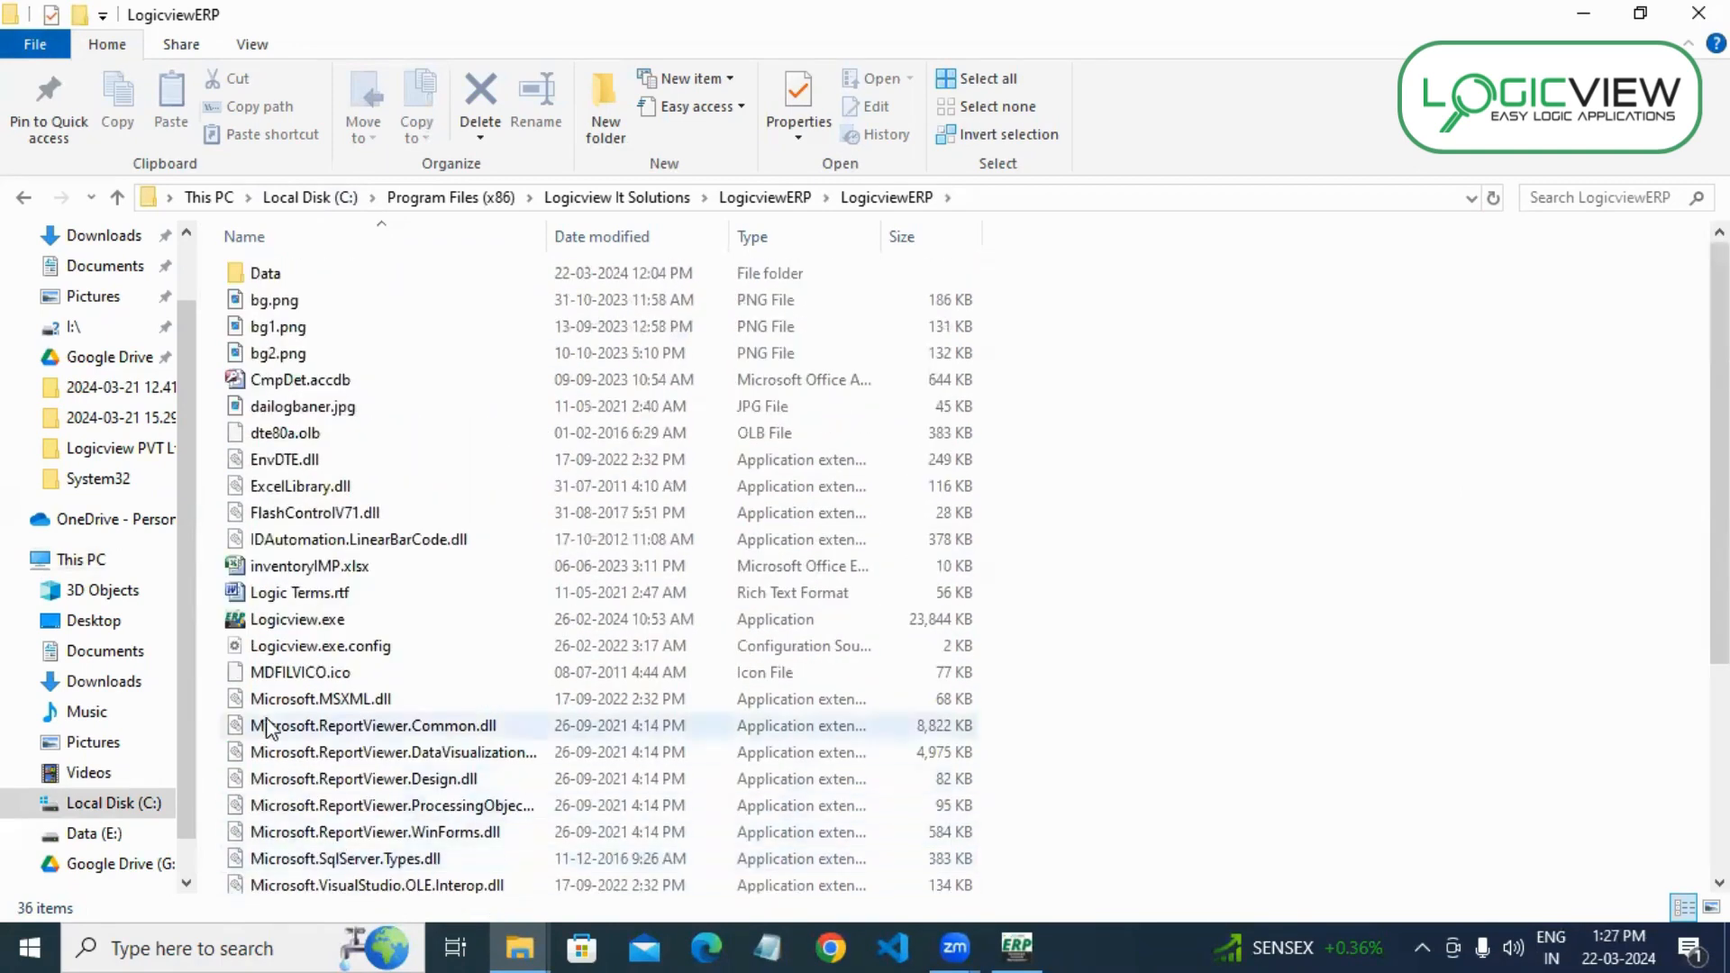
left_click(381, 576)
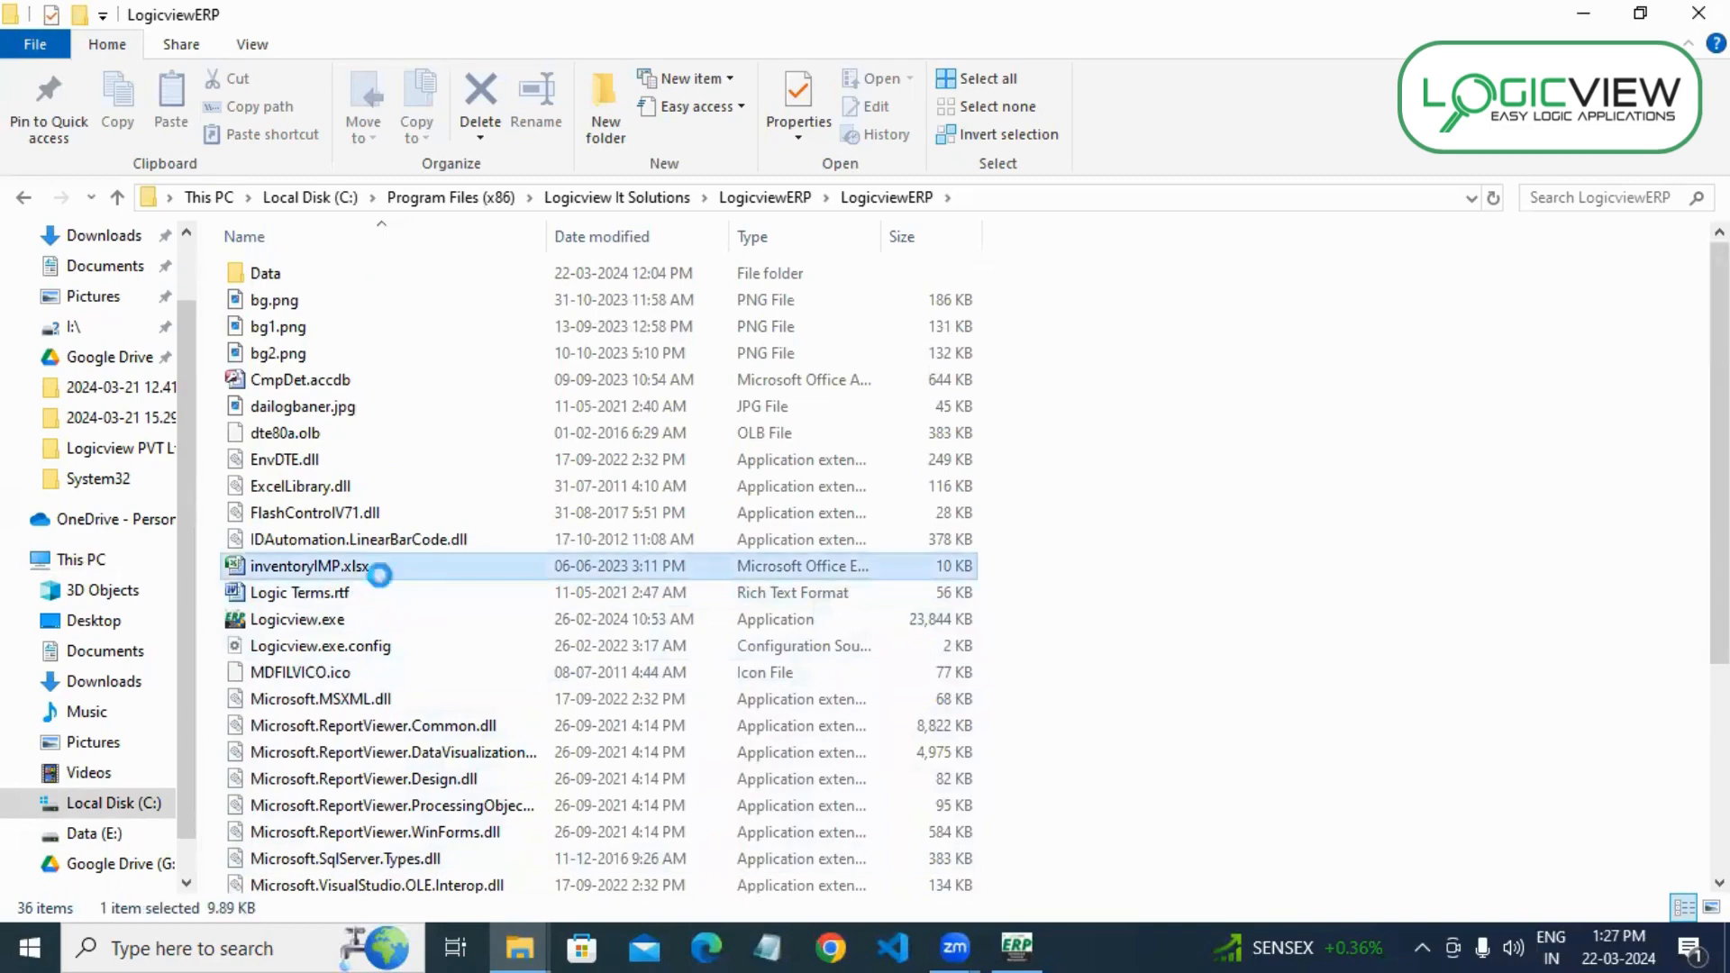
right_click(381, 576)
left_click(434, 774)
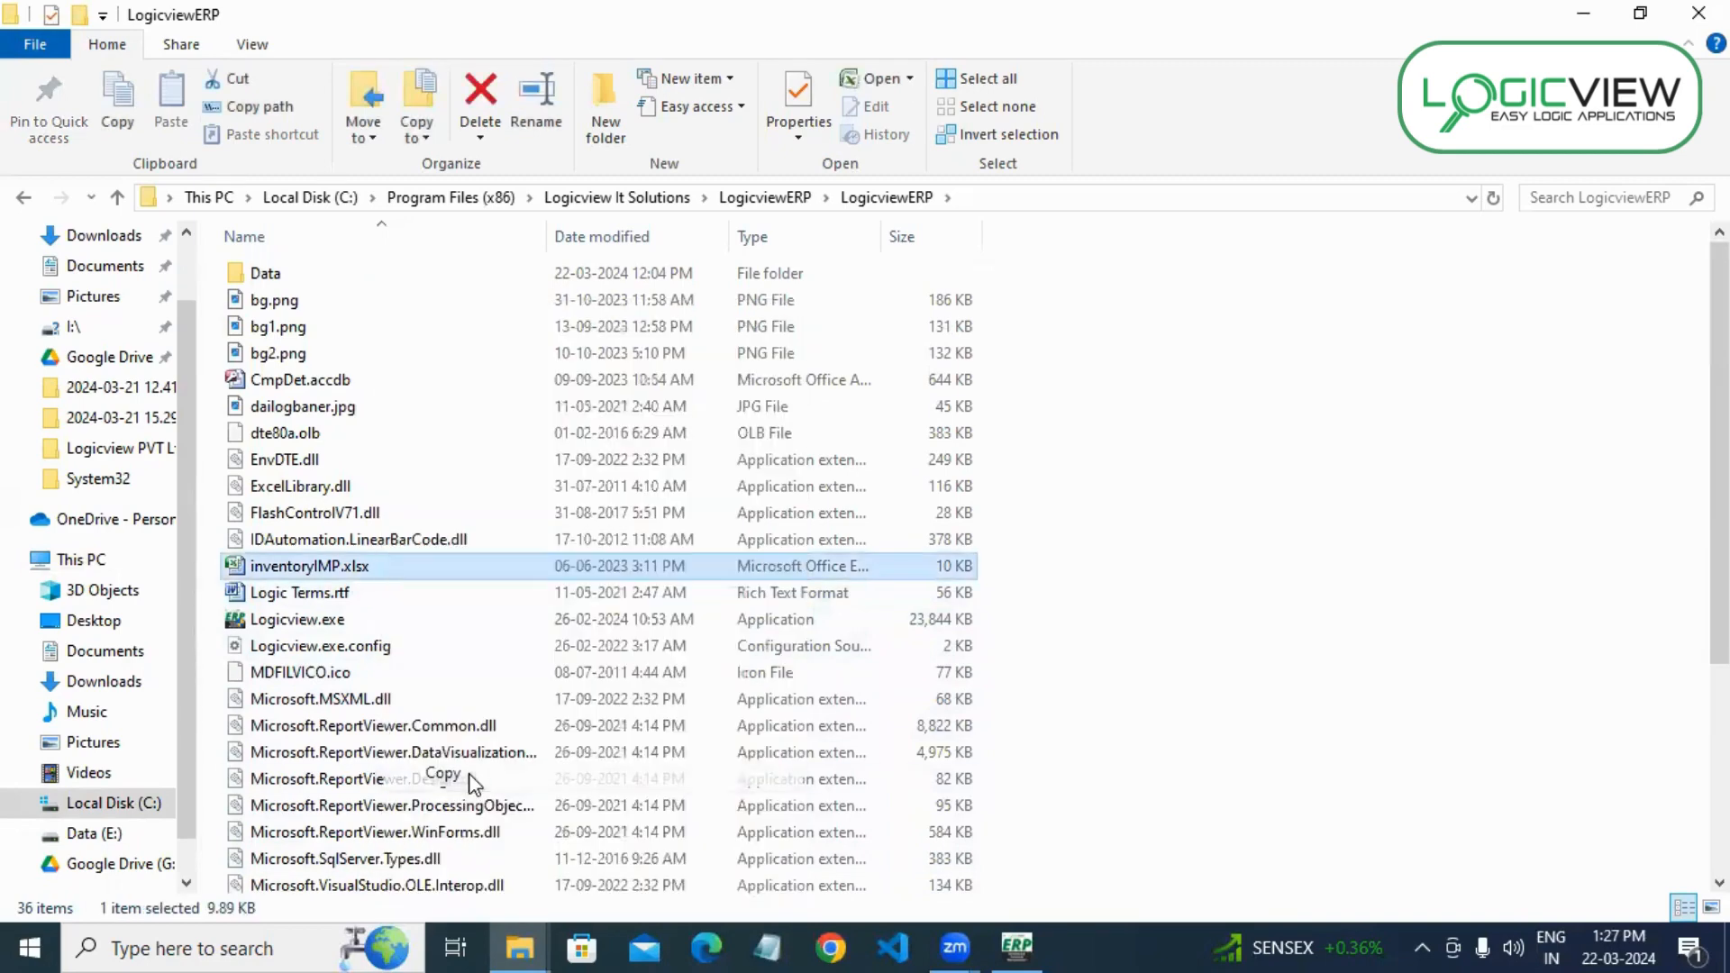
left_click(1583, 13)
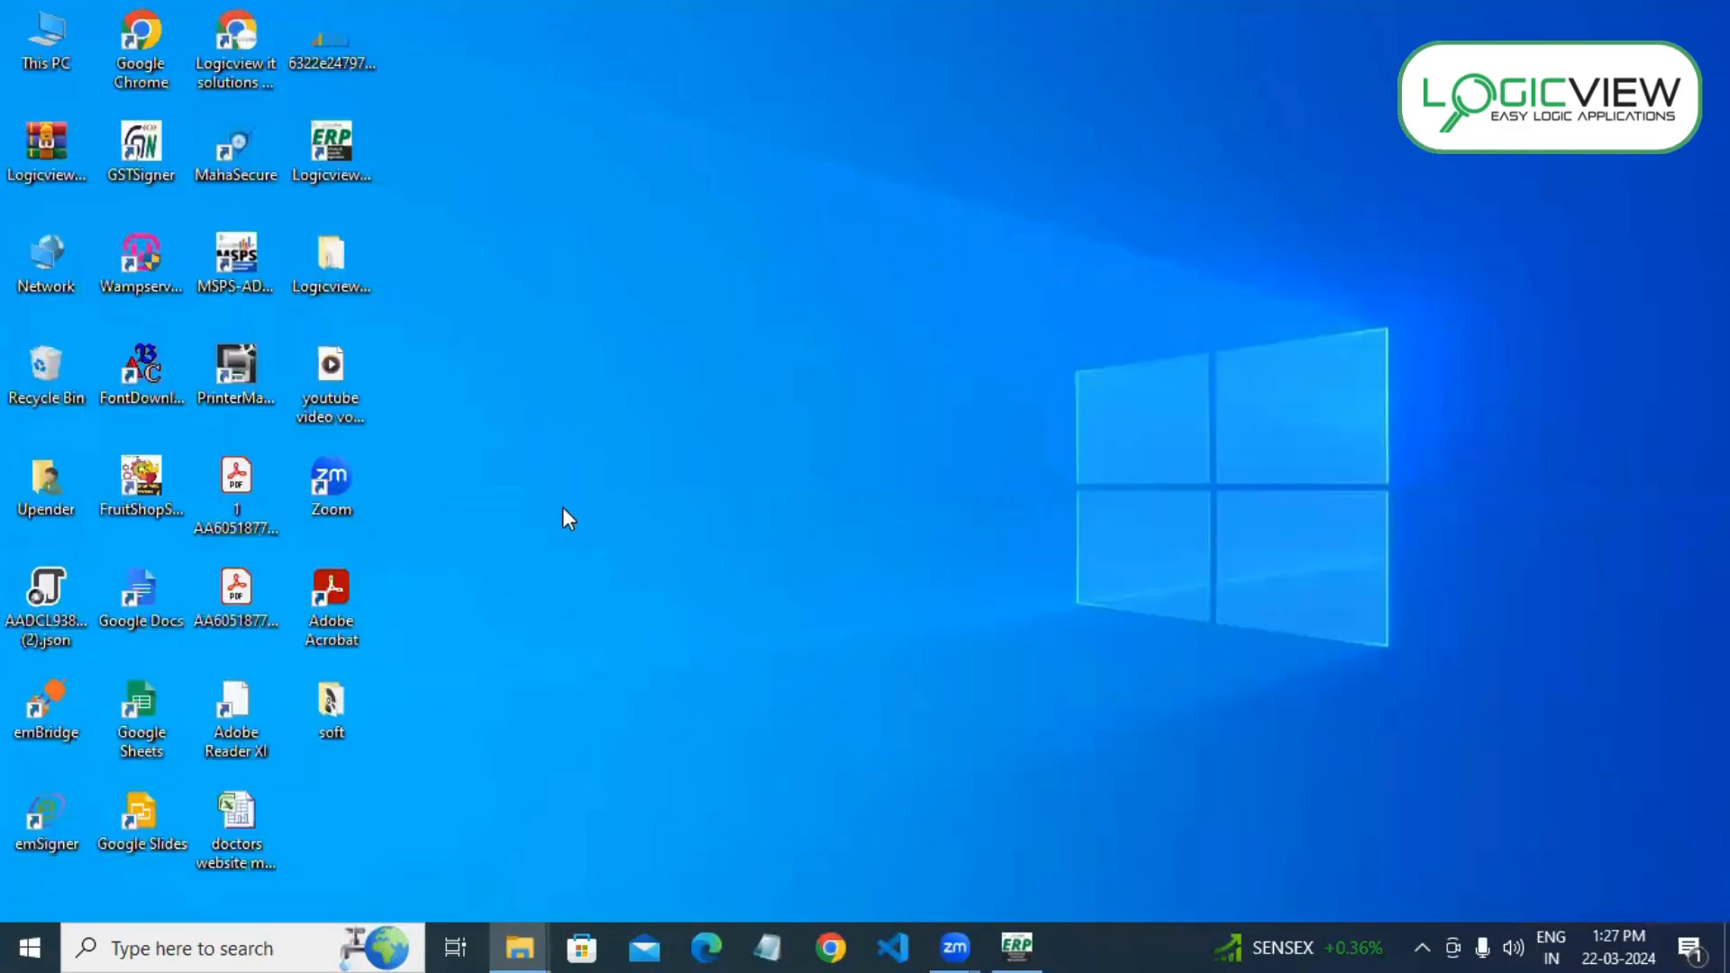
right_click(565, 510)
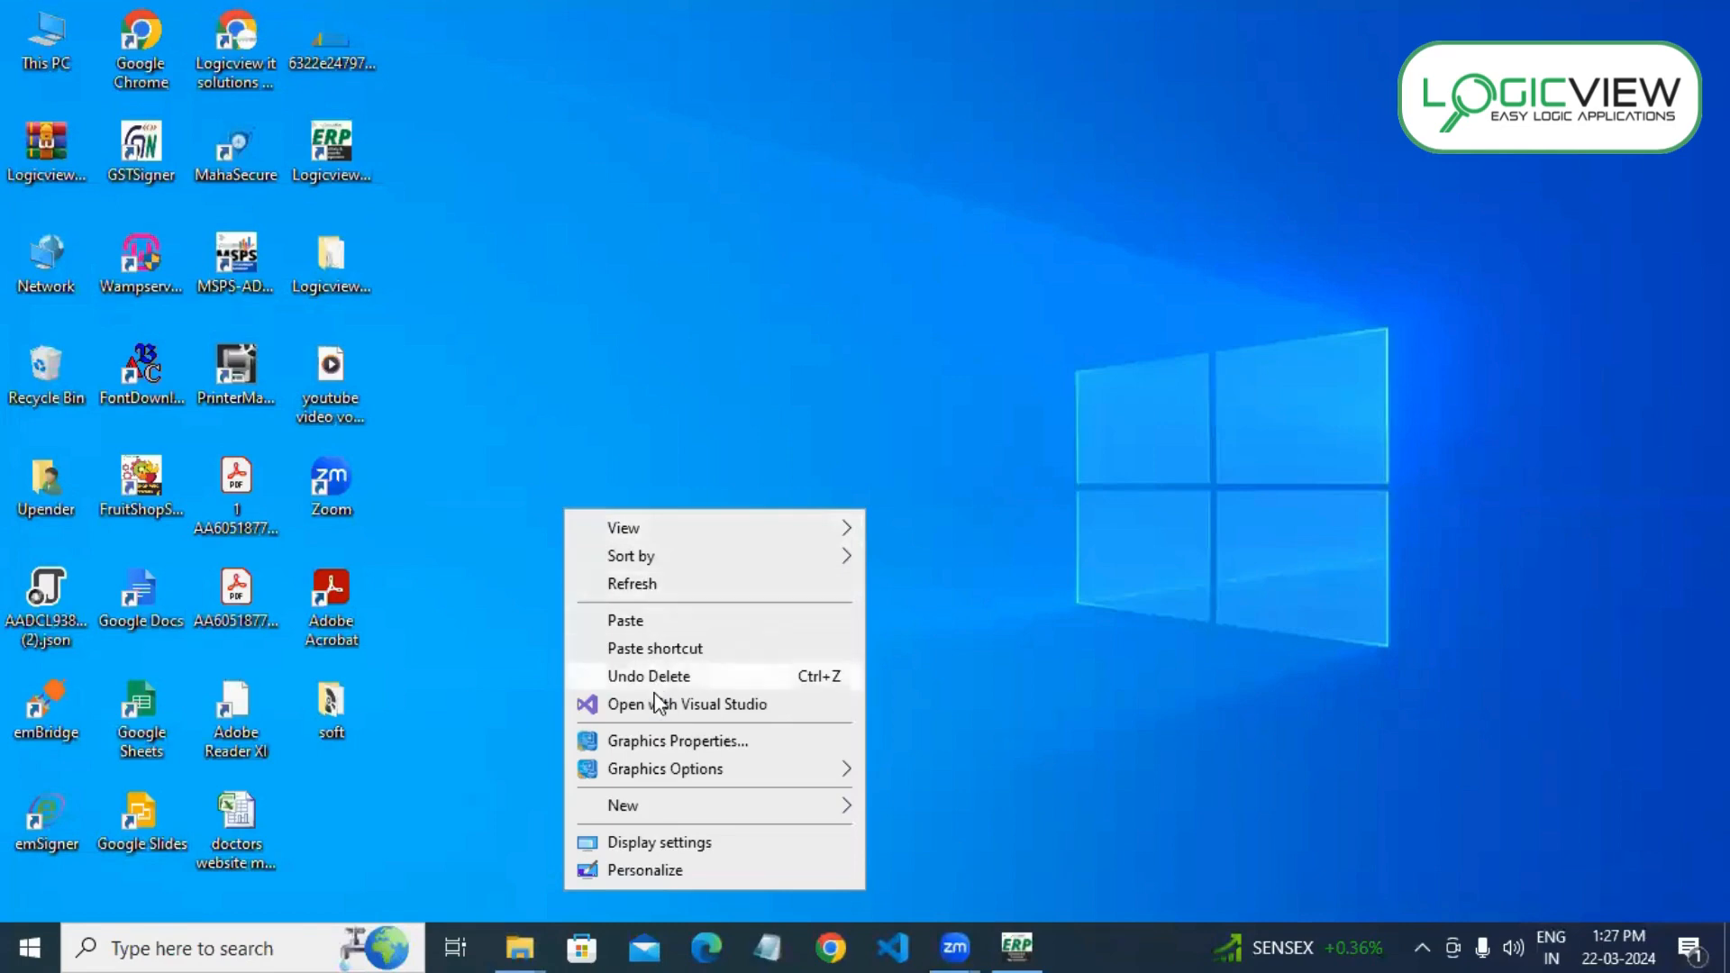
left_click(655, 621)
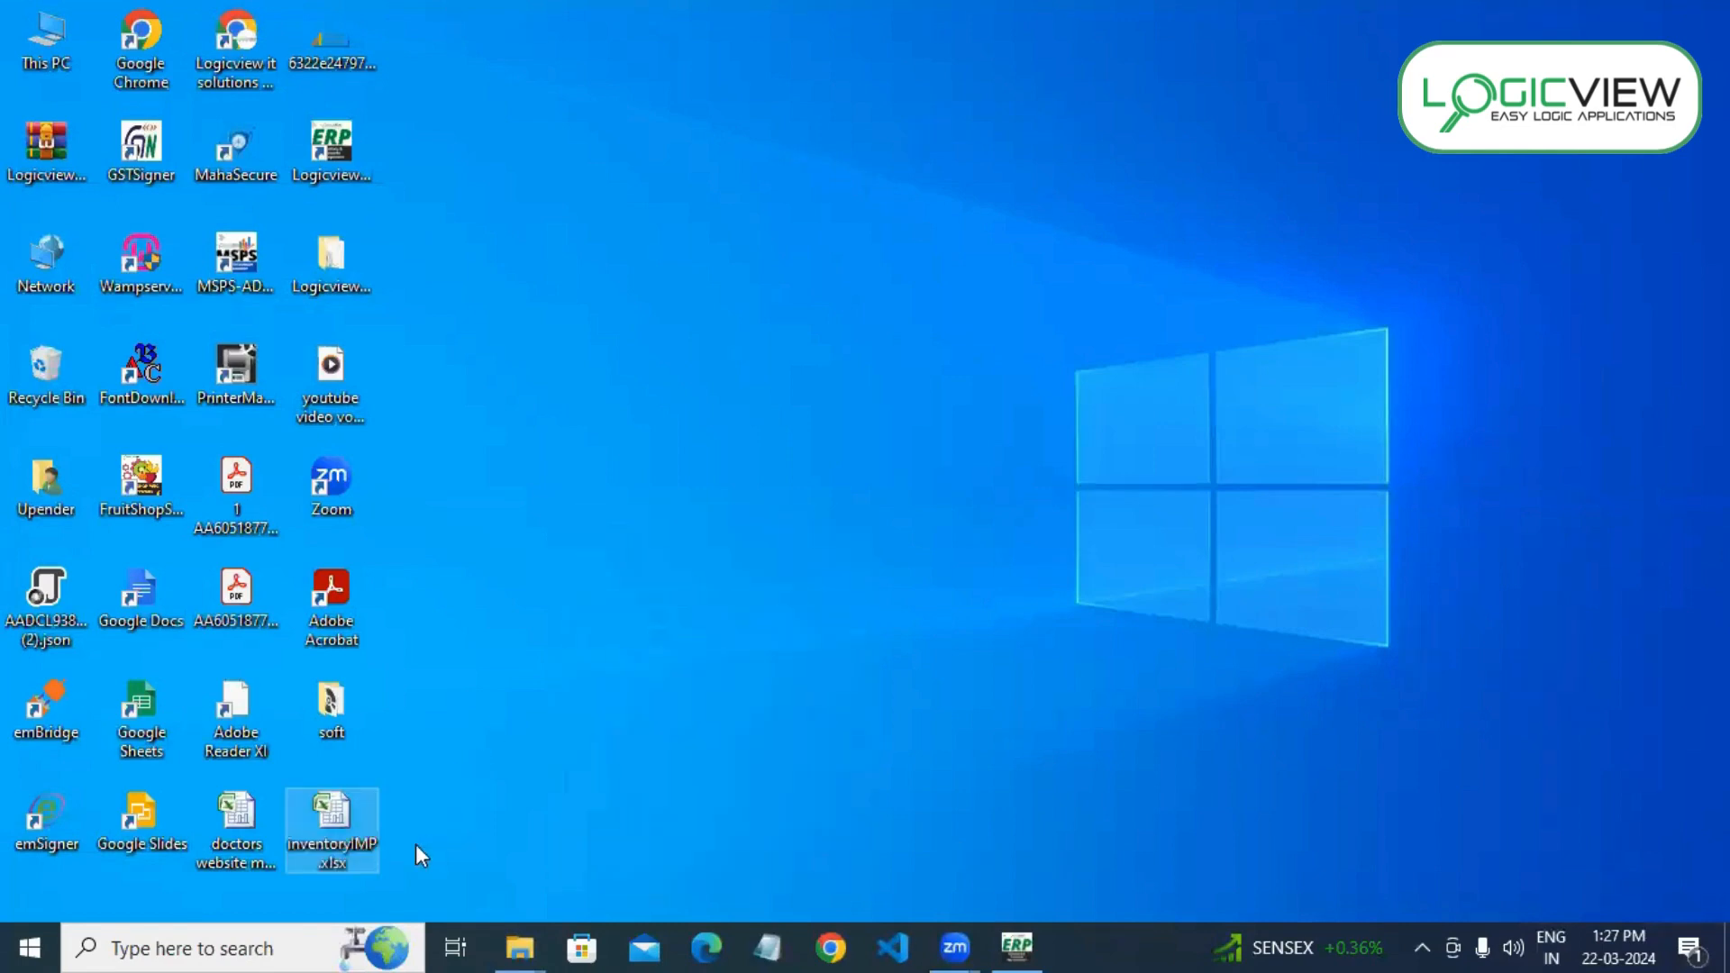
- Open inventoryIMP.xlsx from the desktop in Excel and go to the first empty row, showing its first columns
double_click(360, 846)
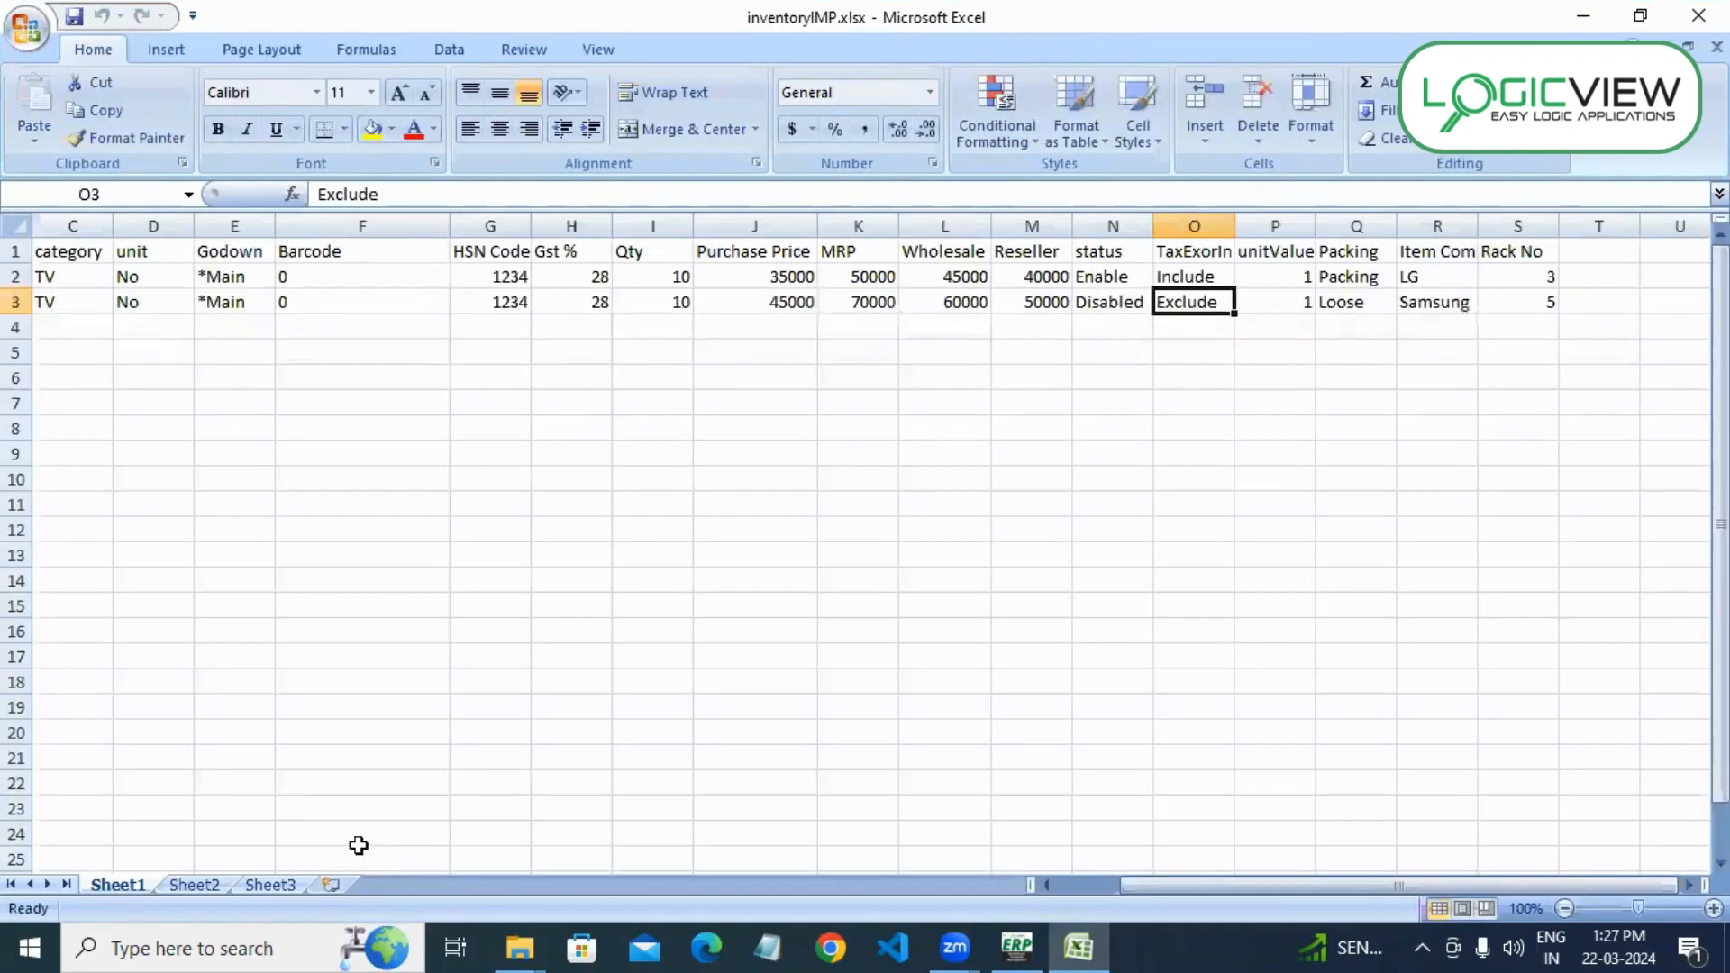
left_click(88, 327)
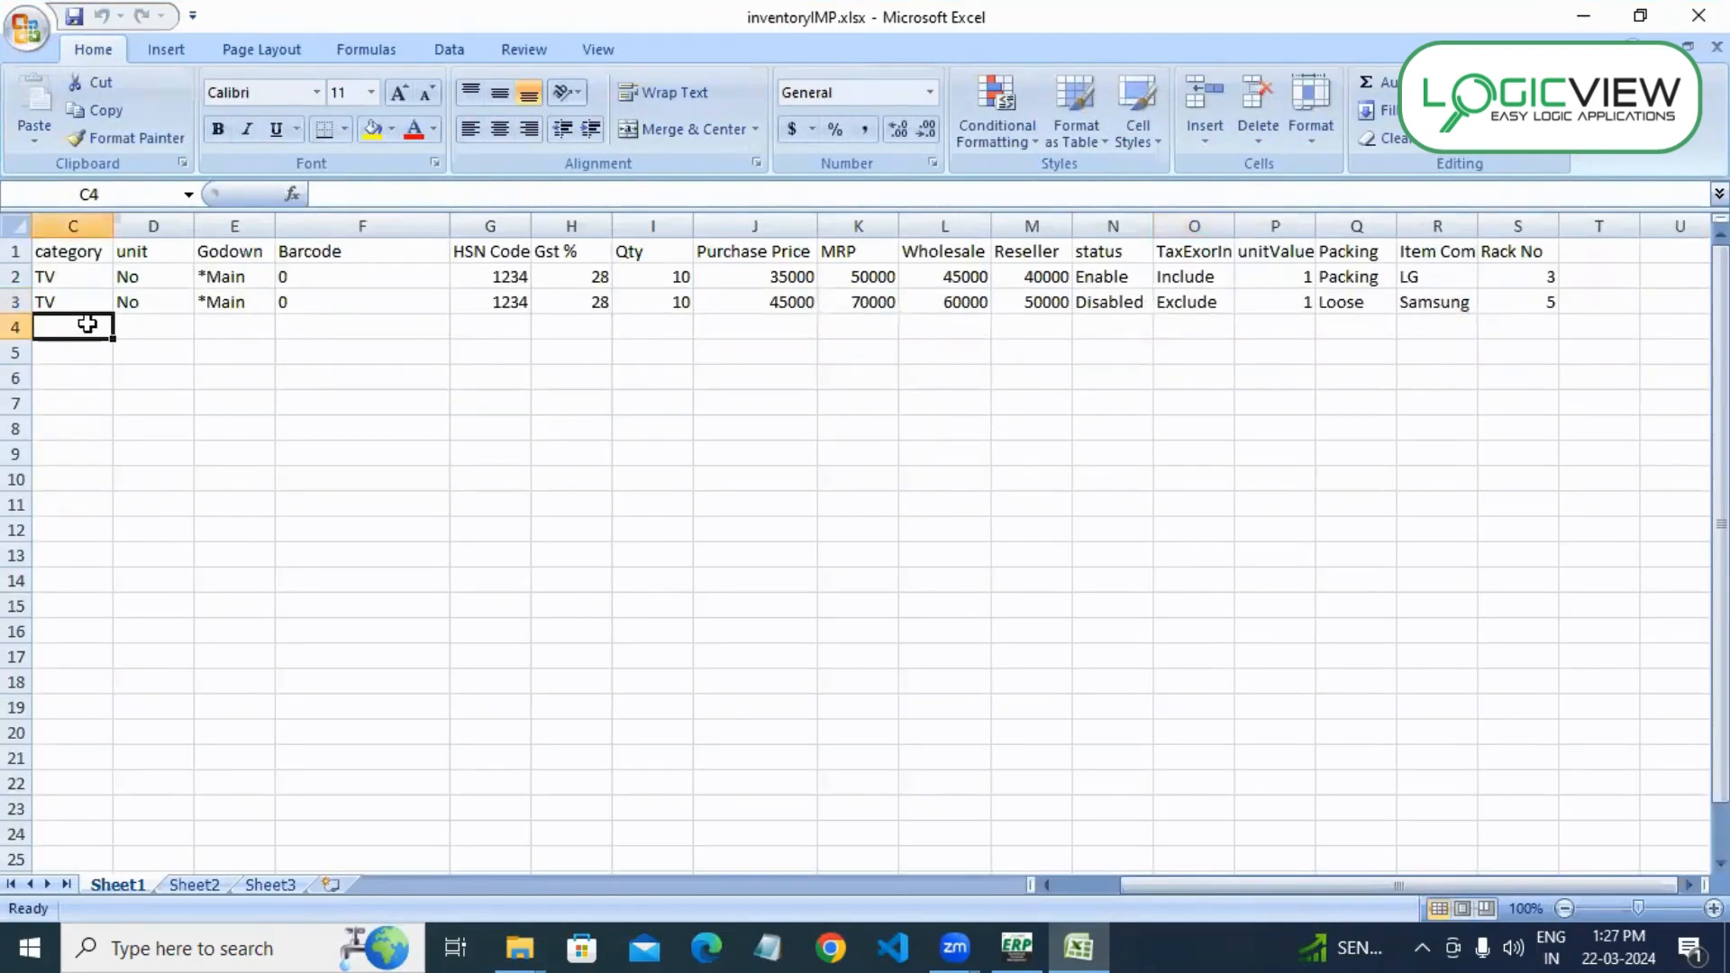
key("Left")
key("Left")
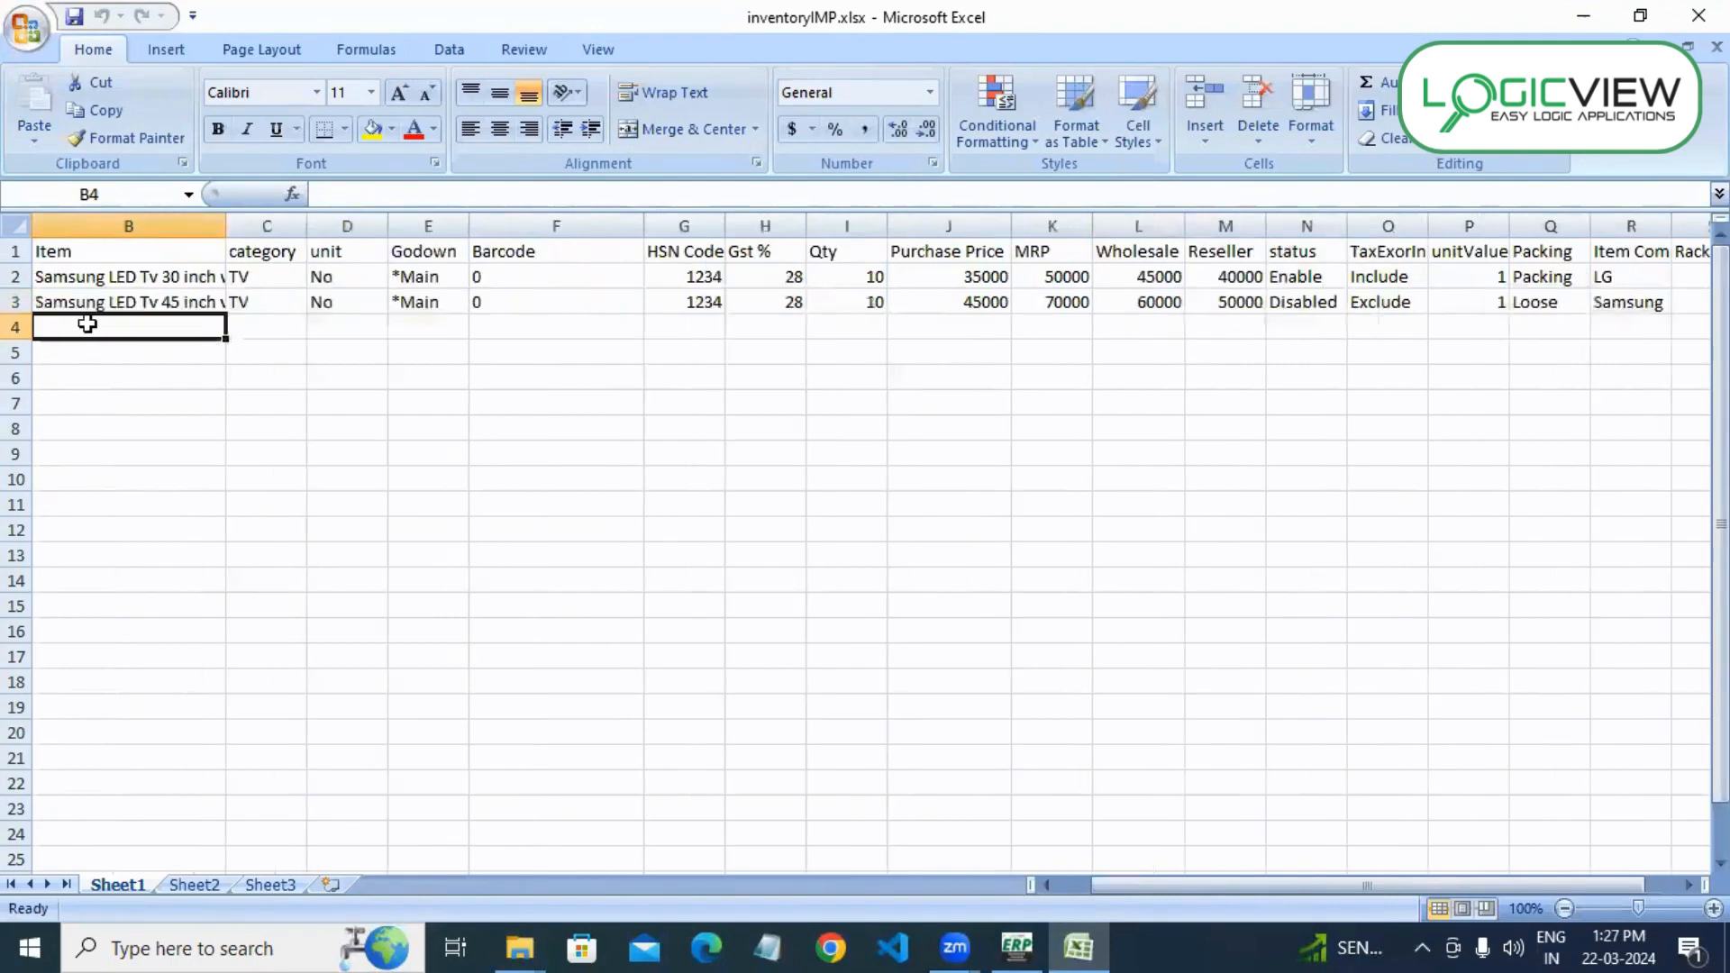
key("Right")
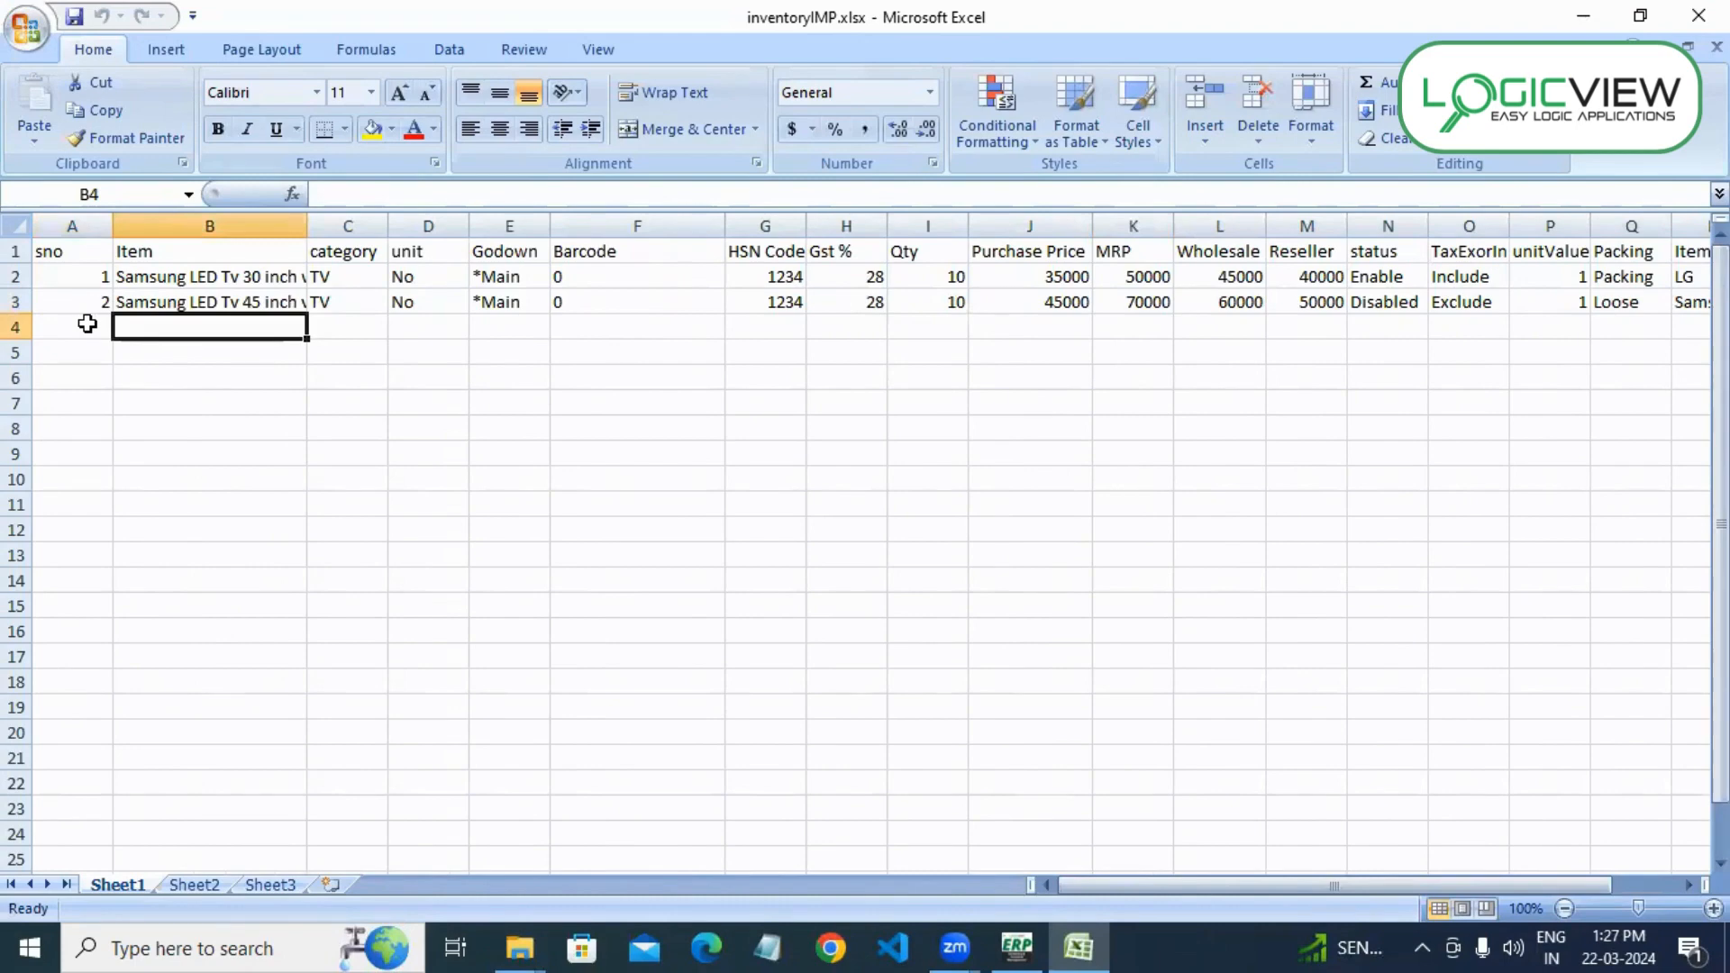
- Enter 3 as the serial number and g as the item in row 4
key("Left")
type("3")
left_click(126, 420)
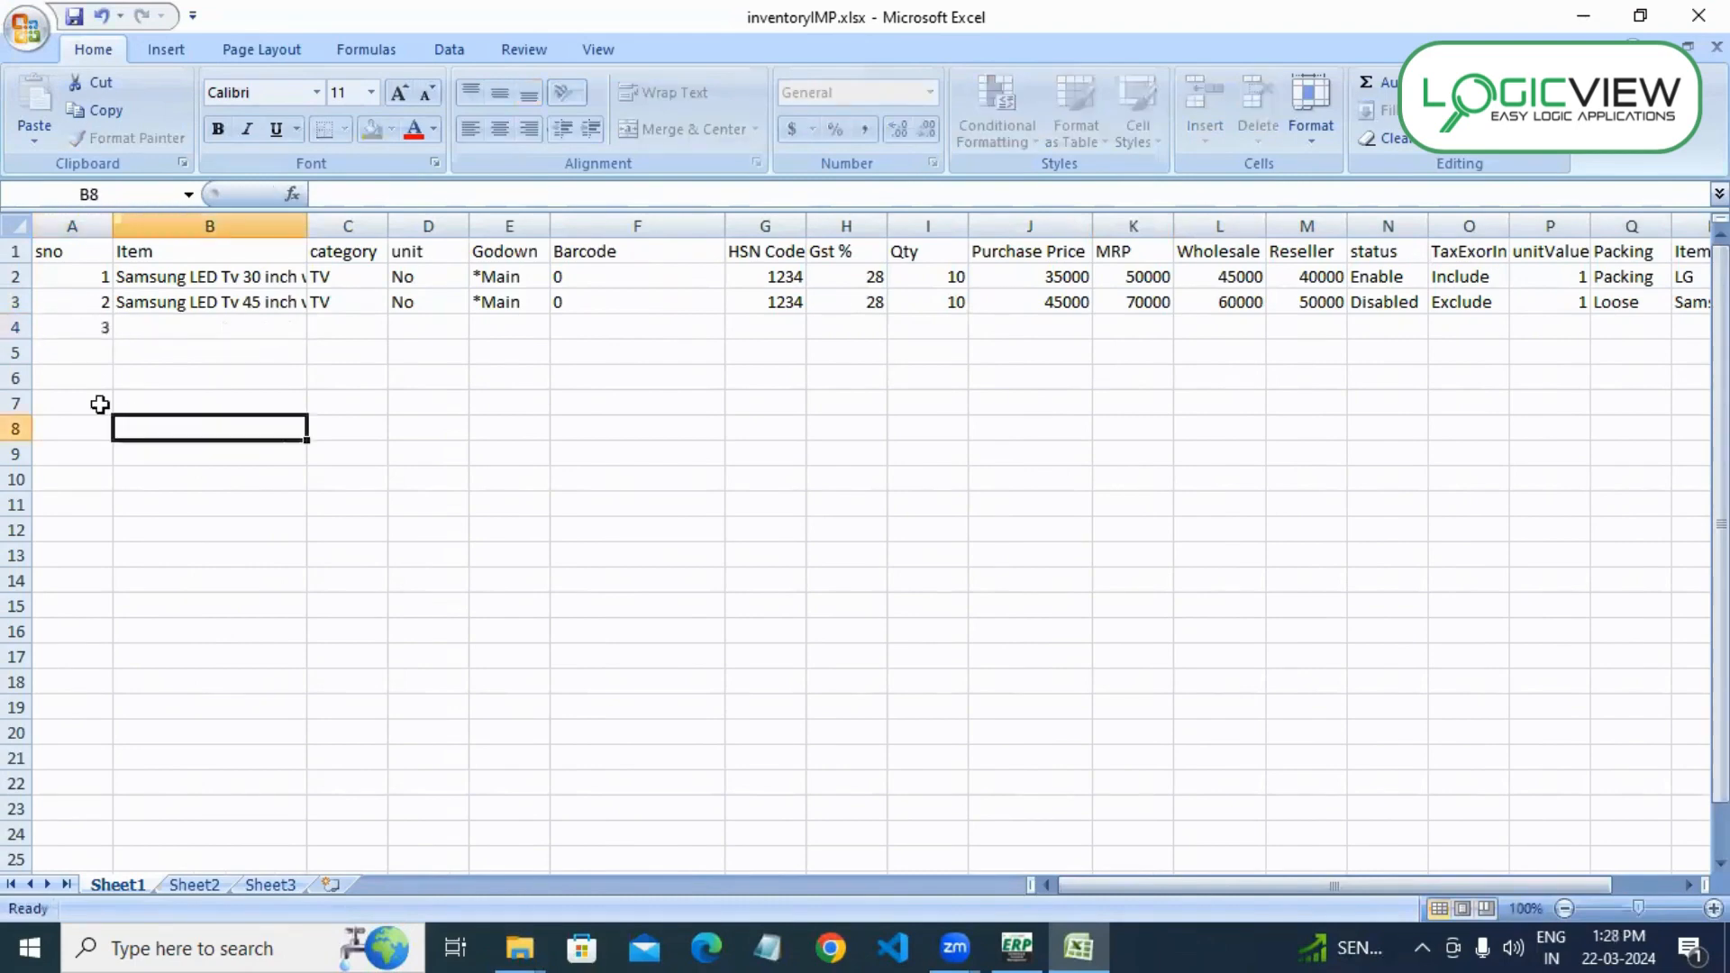
left_click(166, 329)
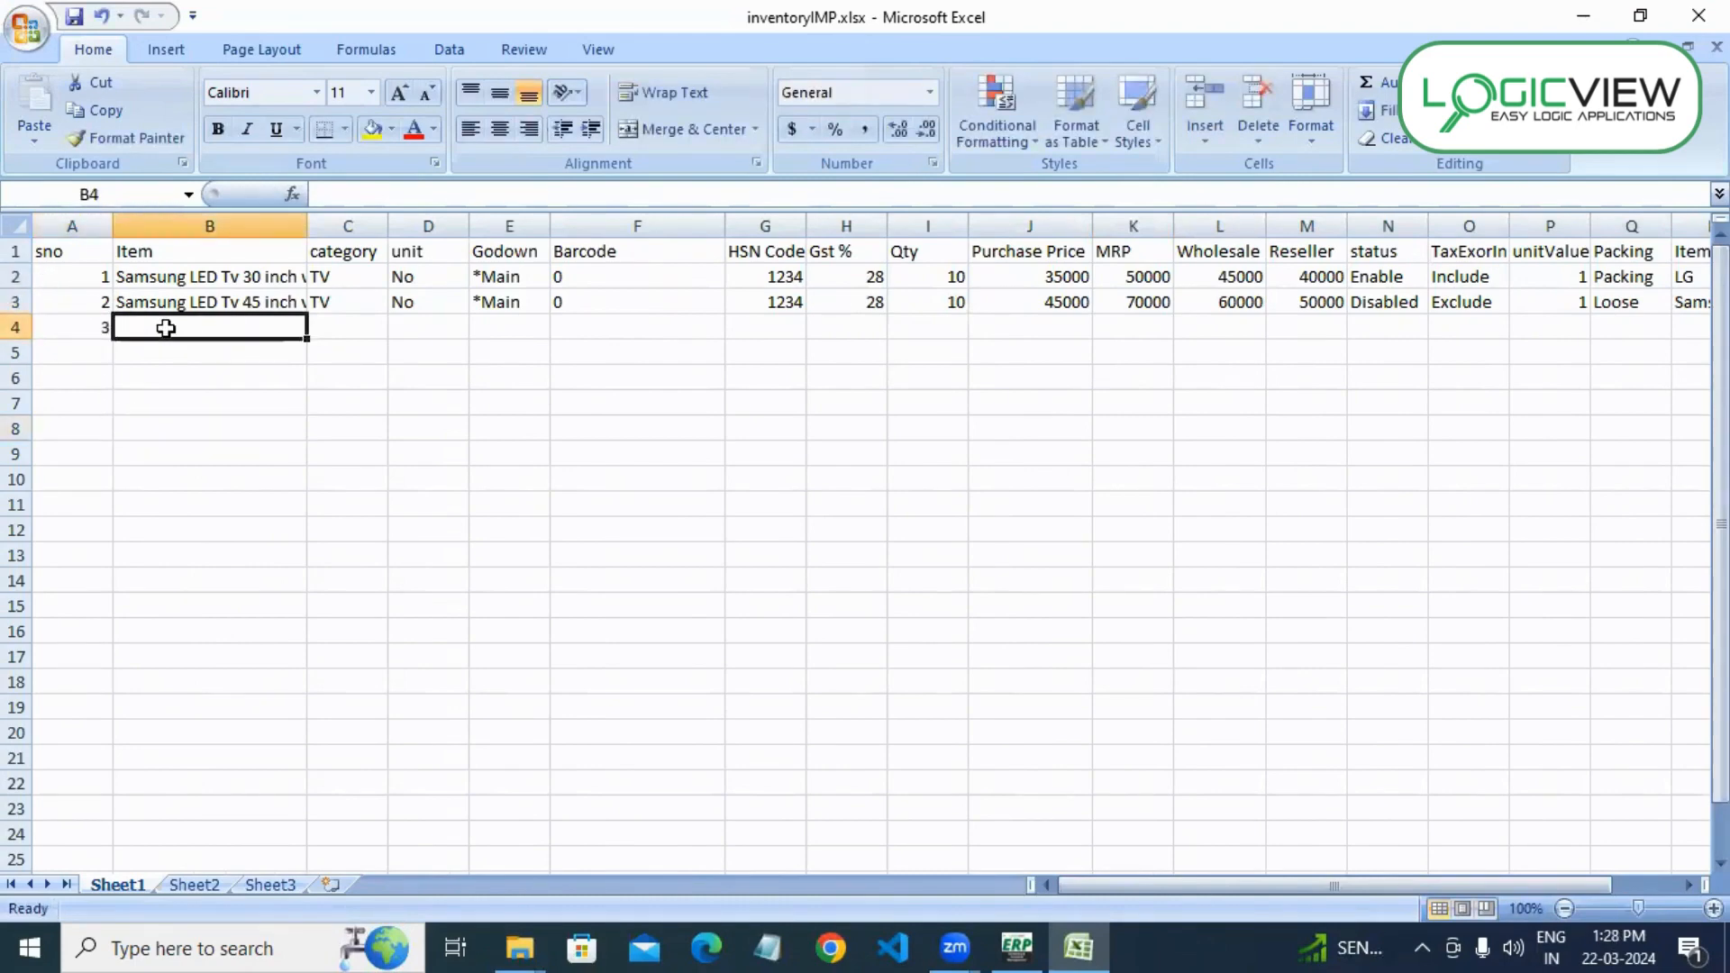
type("g")
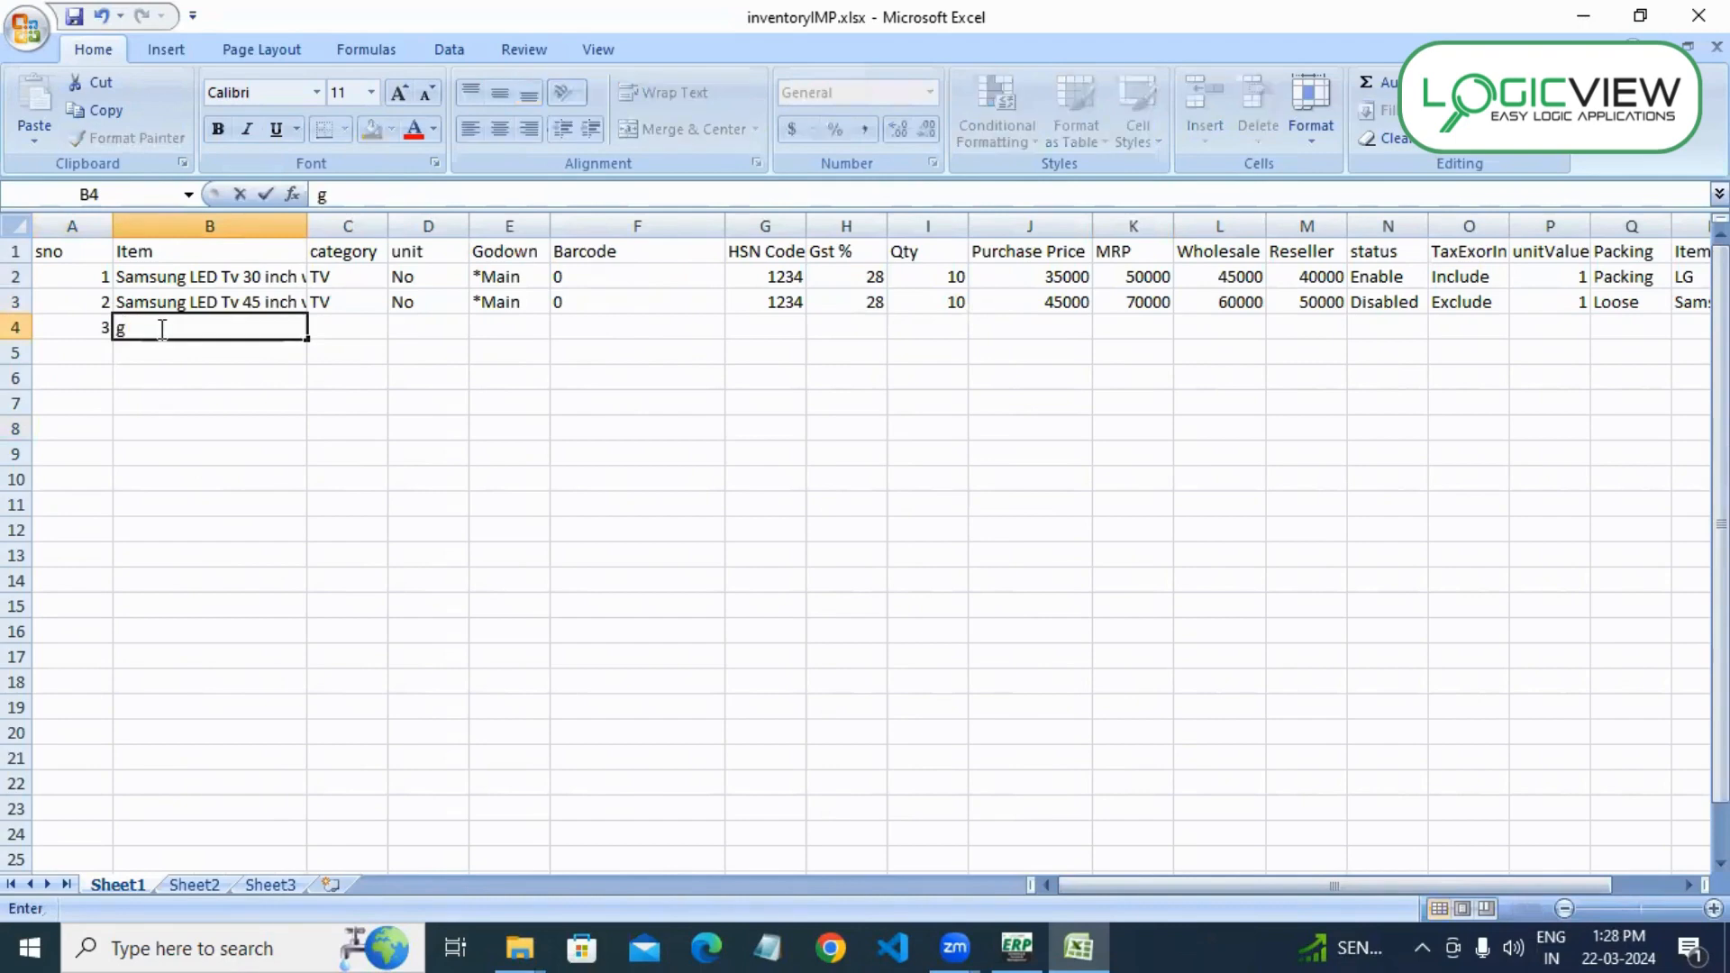
- Delete rows 2 and 3 with the two sample Samsung TV items from the sheet
left_click(16, 280)
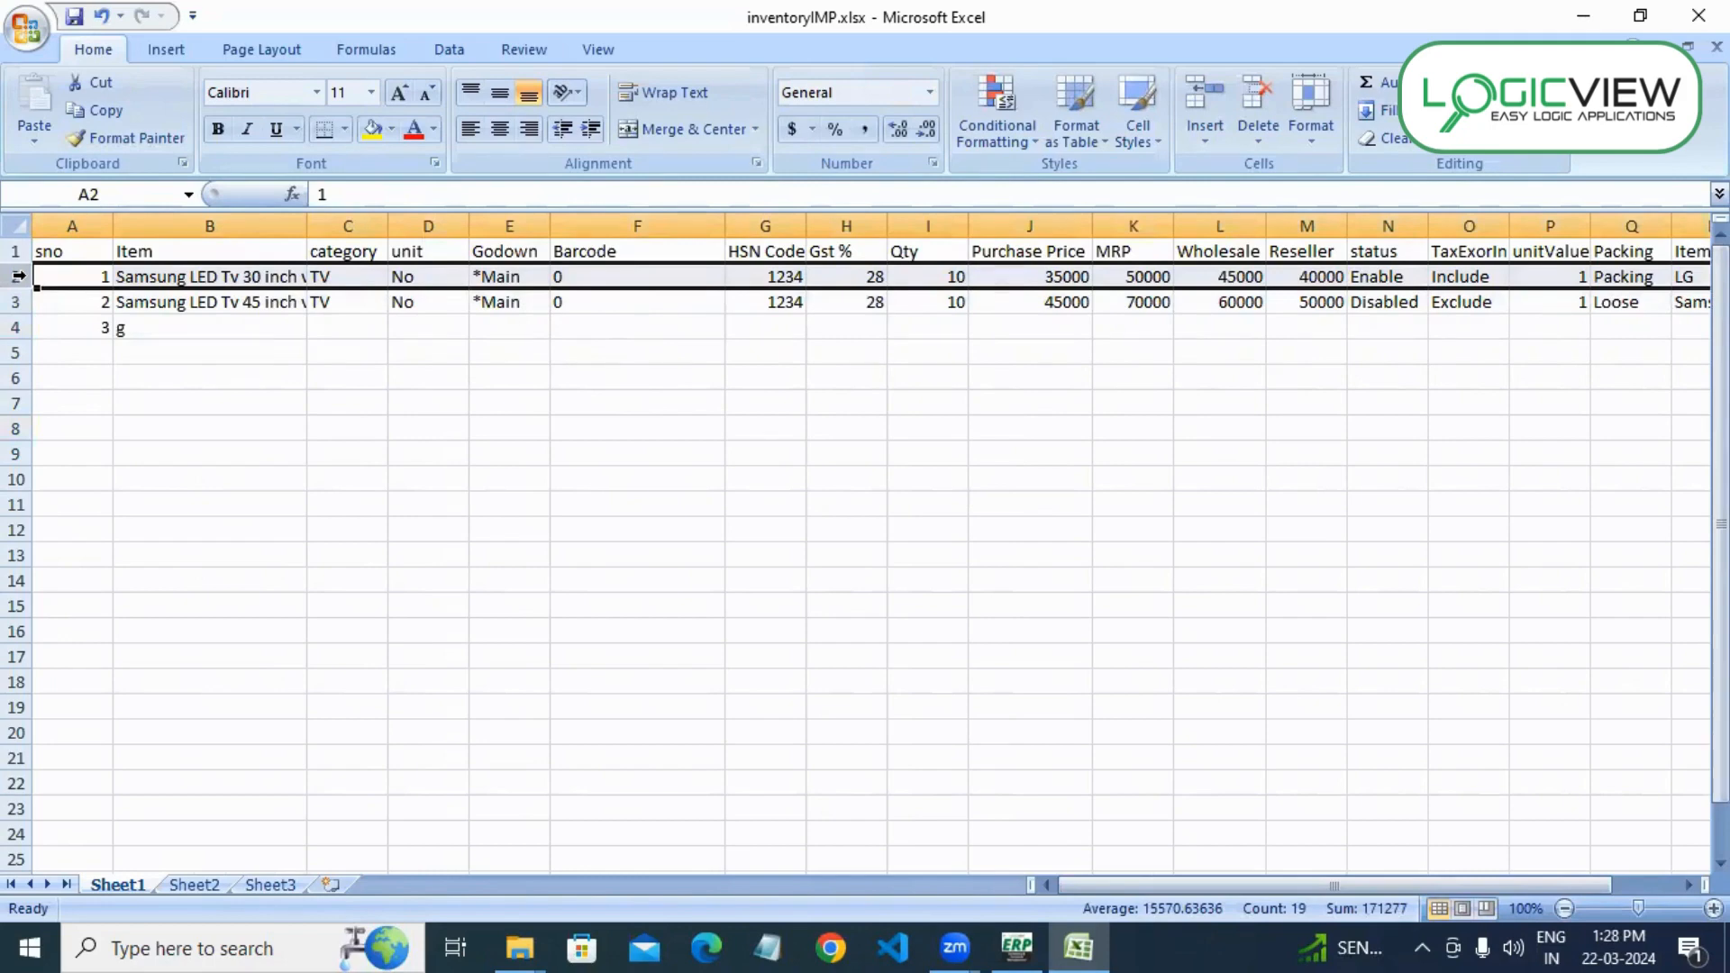
left_click_drag(18, 277, 17, 305)
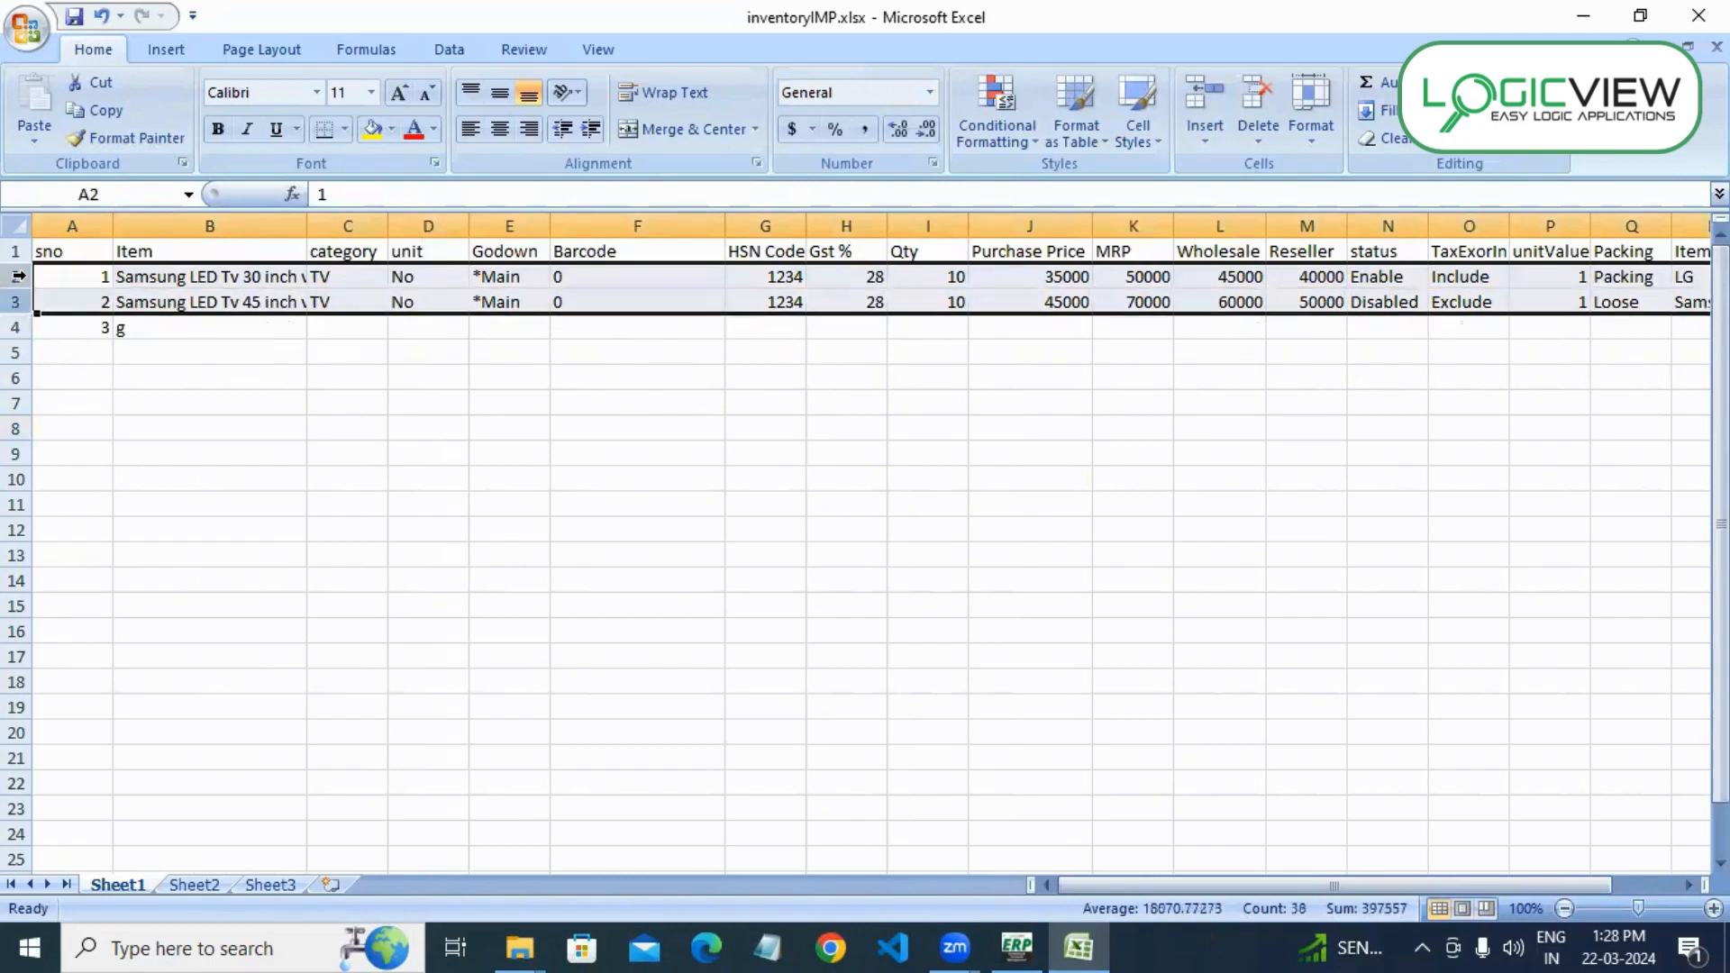
right_click(72, 276)
left_click(168, 435)
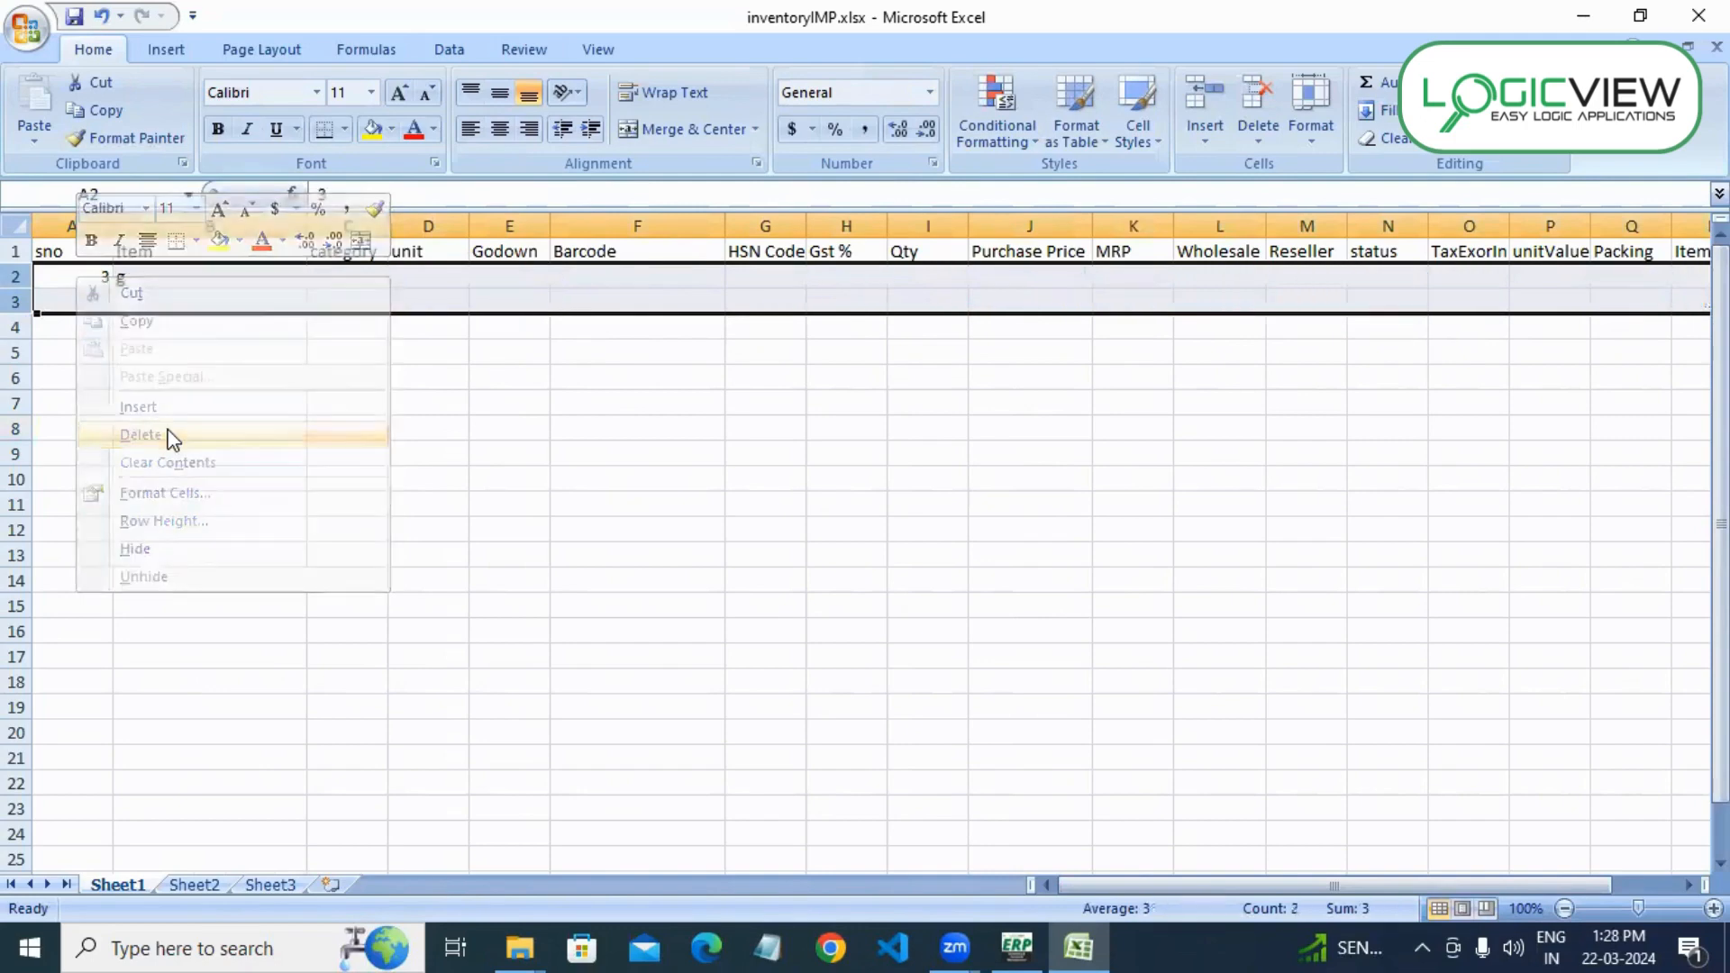
- Clear the leftover item text in row 2 and set that row's serial number to 1
left_click(140, 364)
left_click(162, 280)
double_click(165, 282)
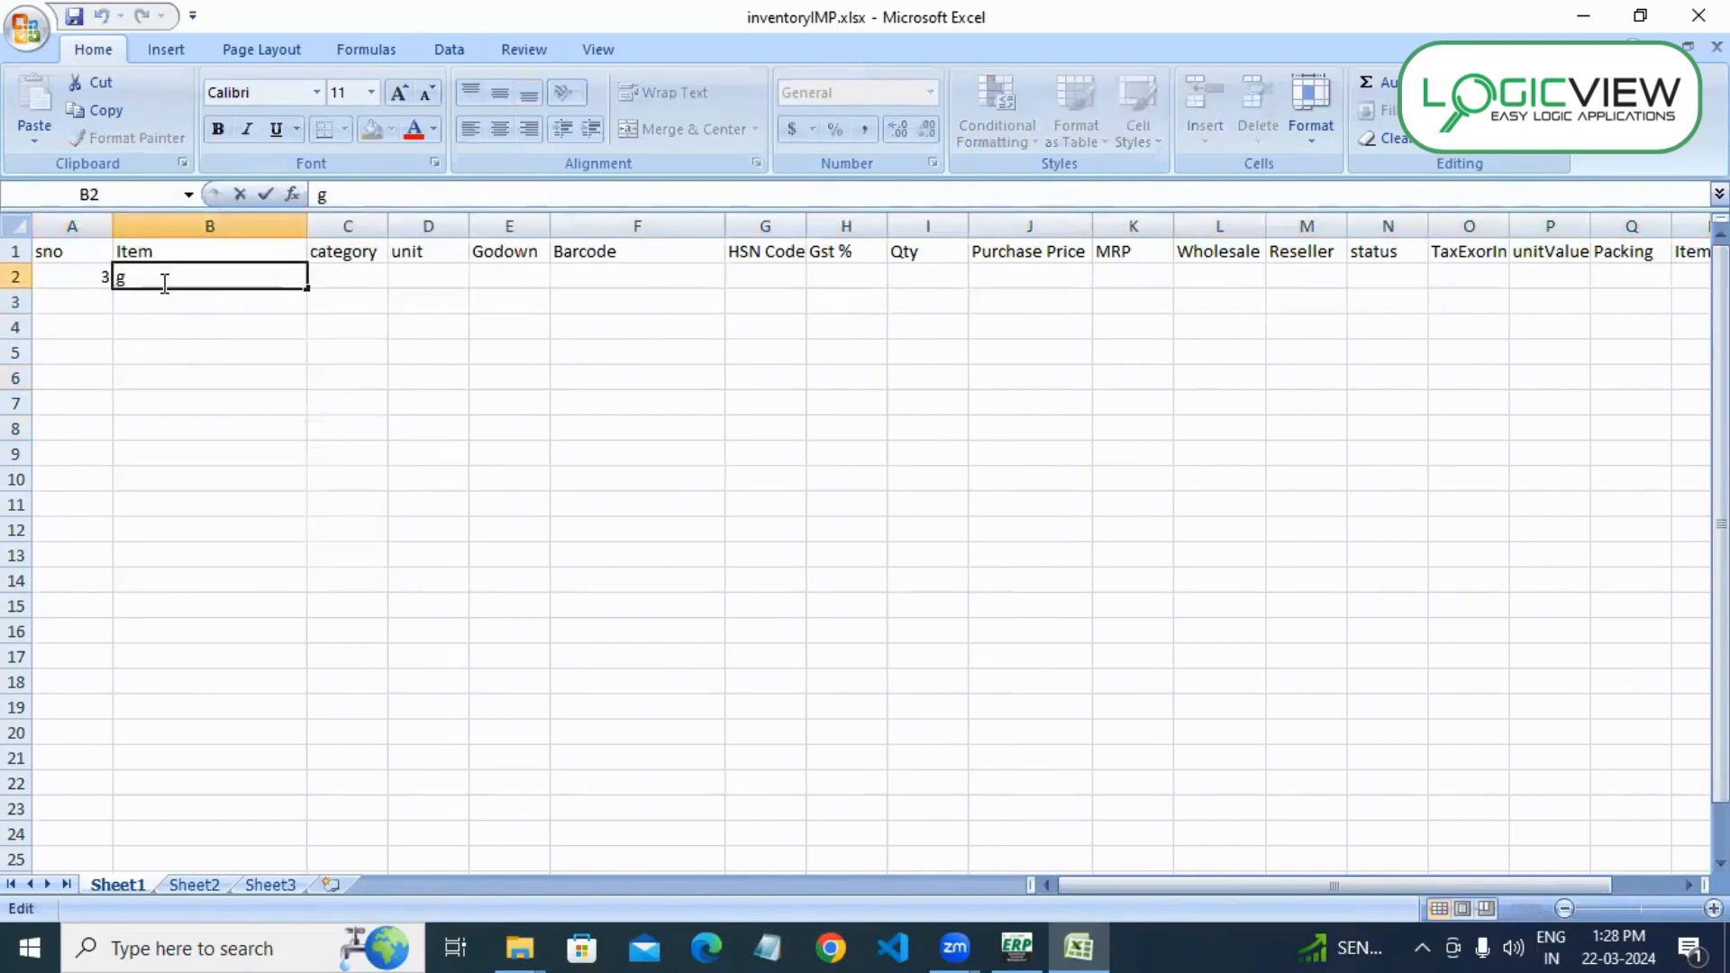
key("BackSpace")
left_click(102, 276)
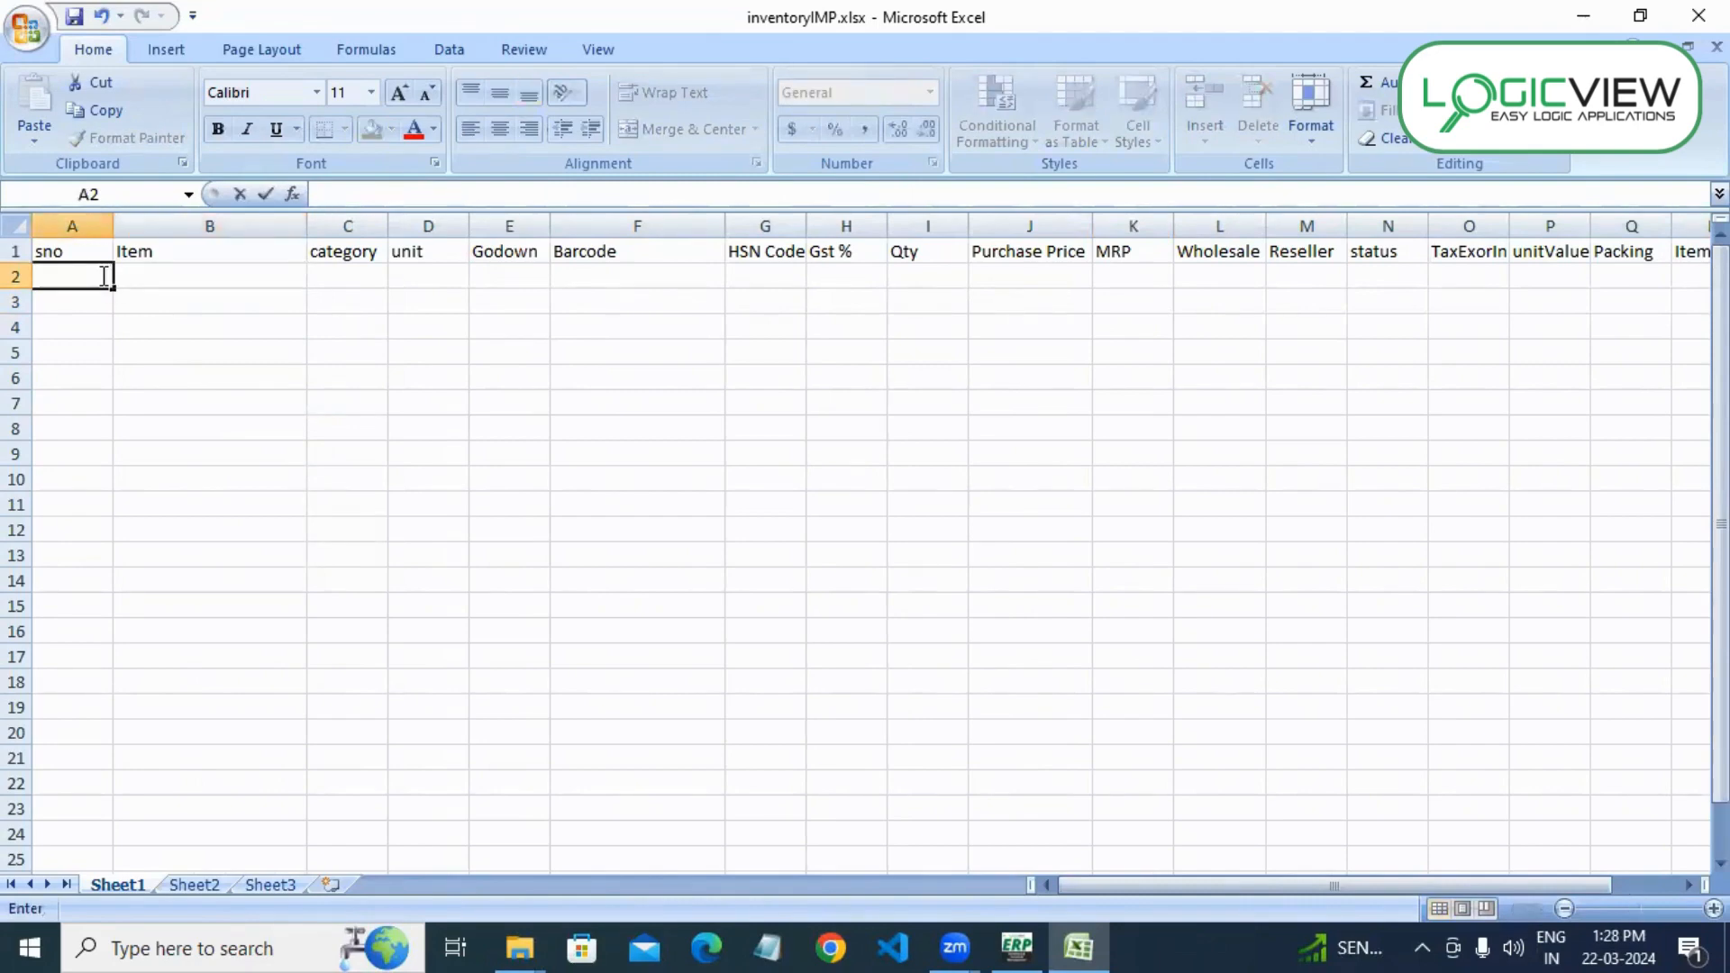
type("1")
- Enter "garam masala" as the item name in cell B2
left_click(212, 281)
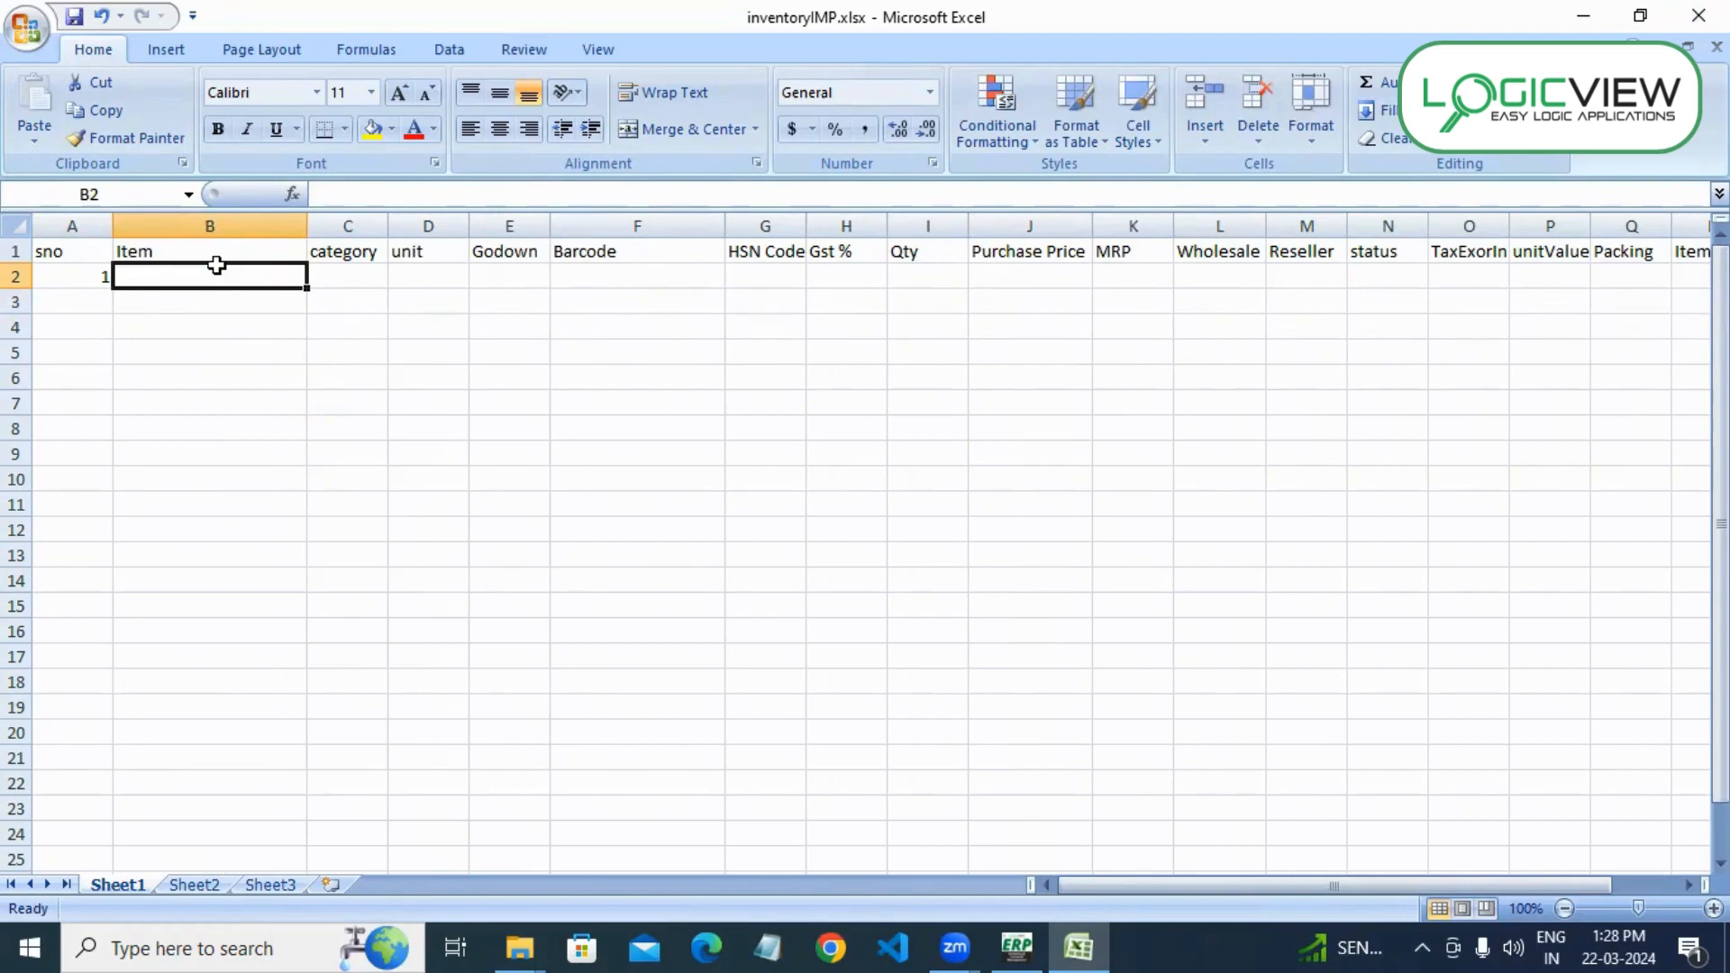
type("g")
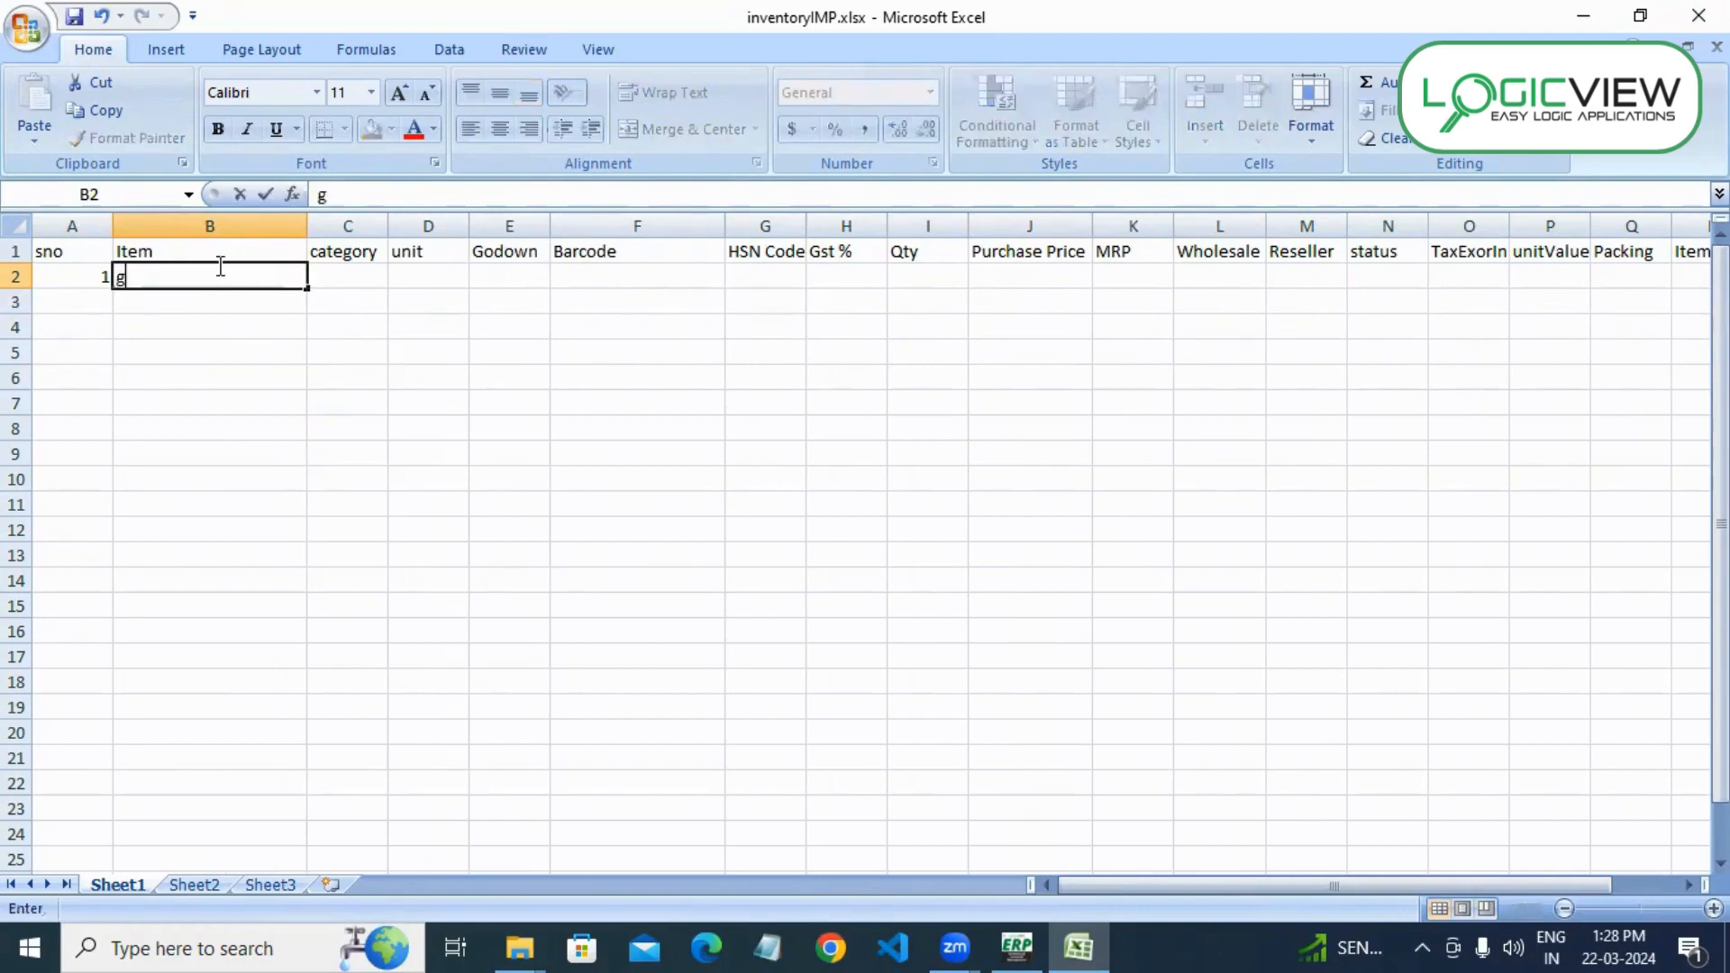
type("aram masala")
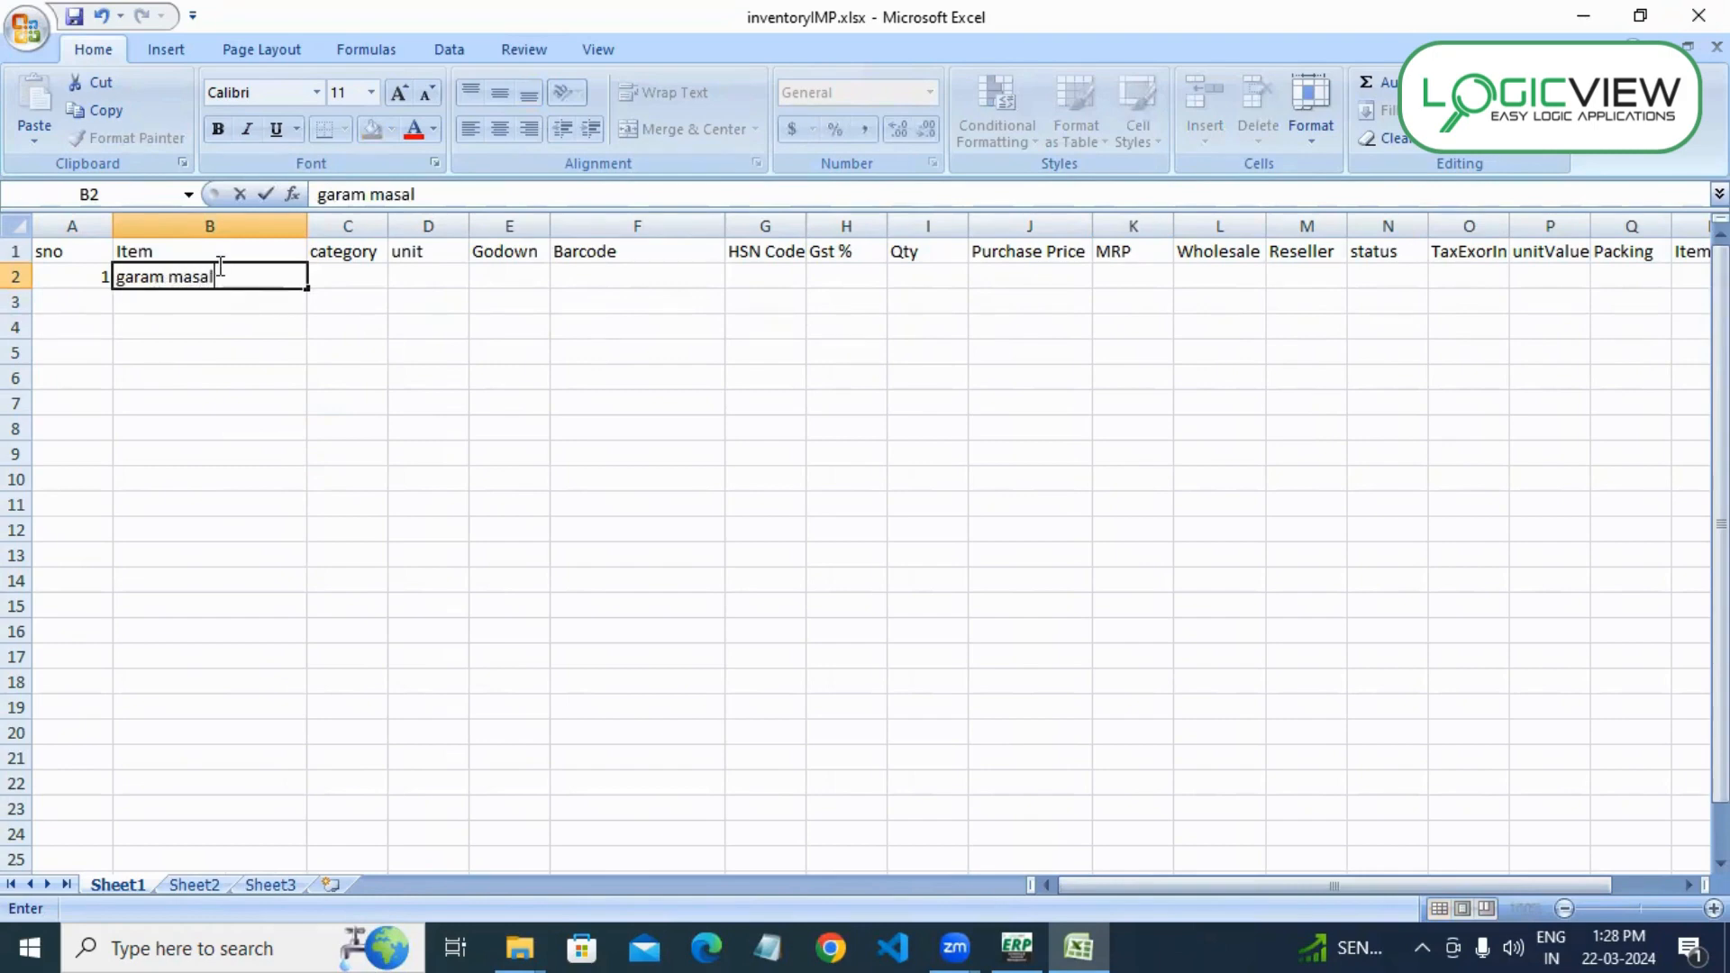
- Enter "masala" as the category and "nos" as the unit for the garam masala item in row 2
left_click(379, 280)
type("mas")
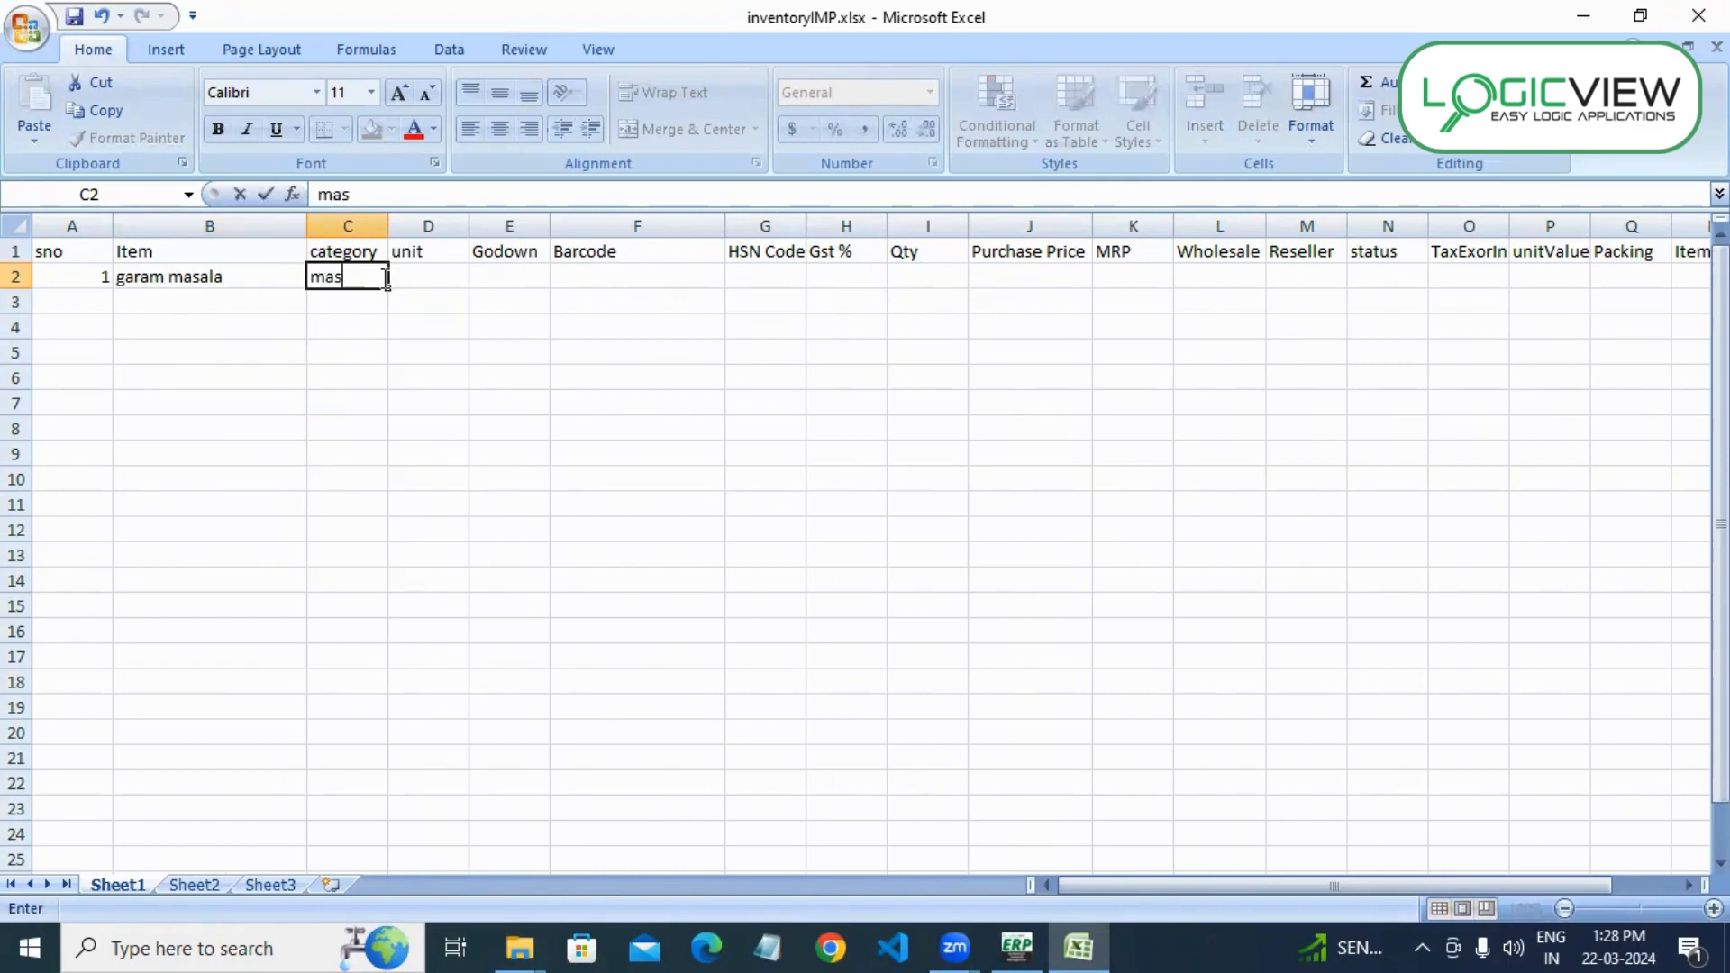
type("ala")
left_click(417, 279)
type("nos")
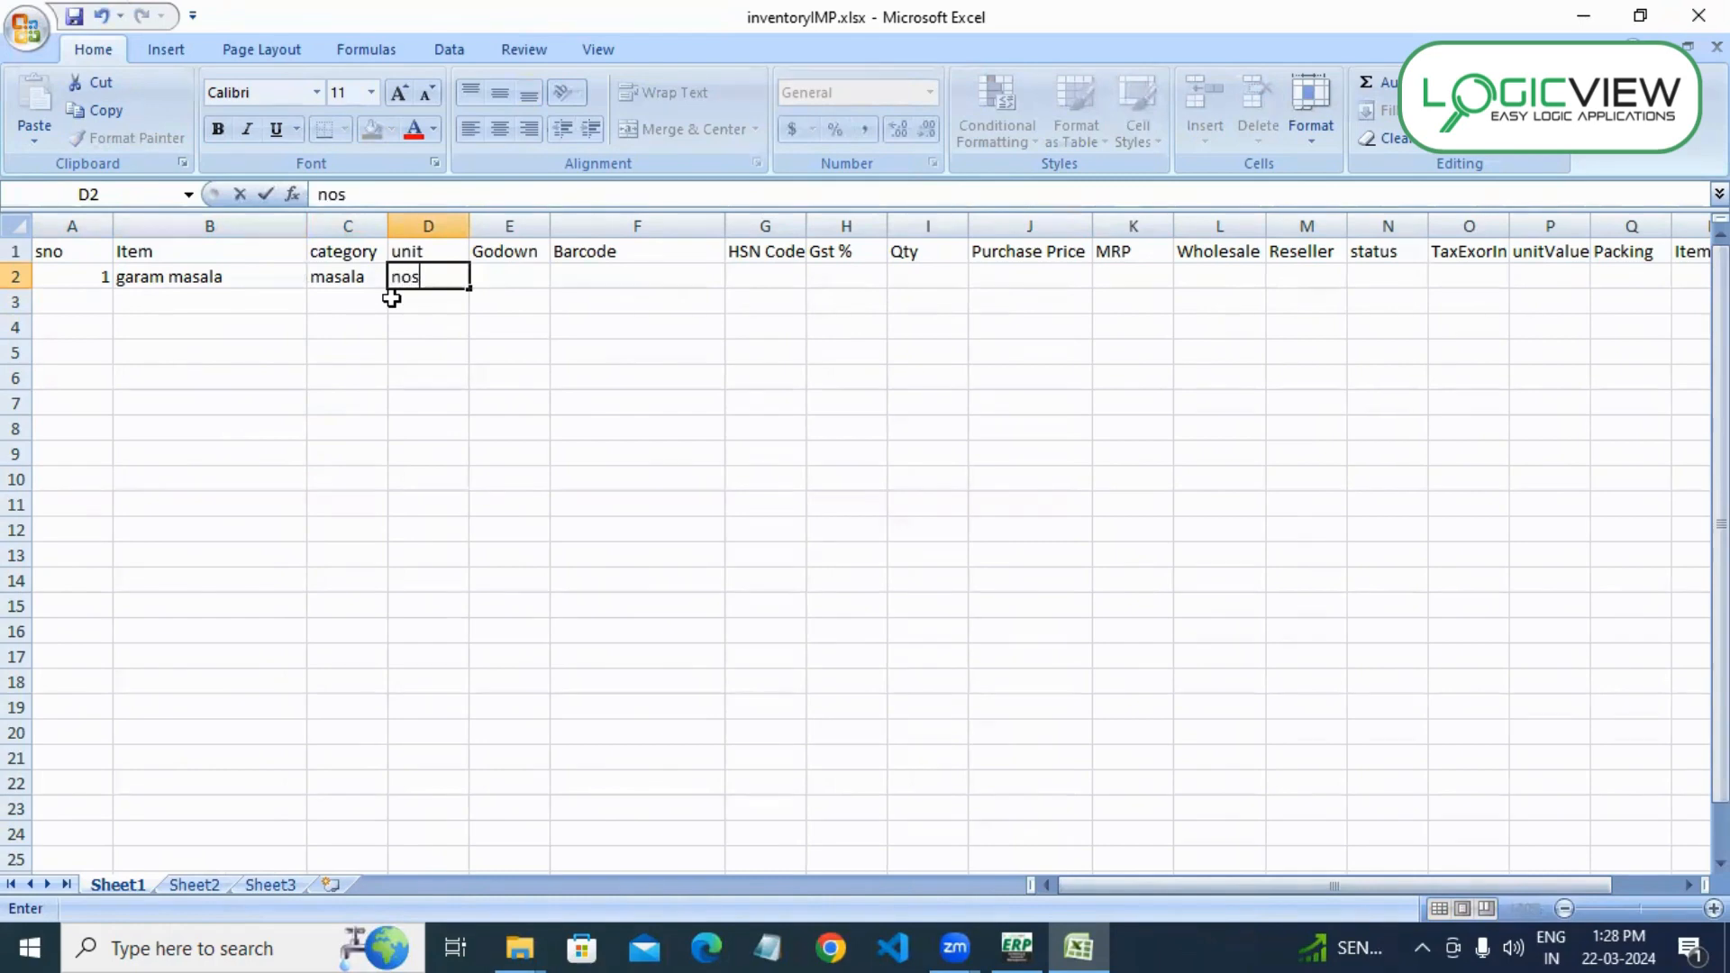
- Fill in the garam masala row with godown 0, barcode 0 and HSN code 123
double_click(527, 277)
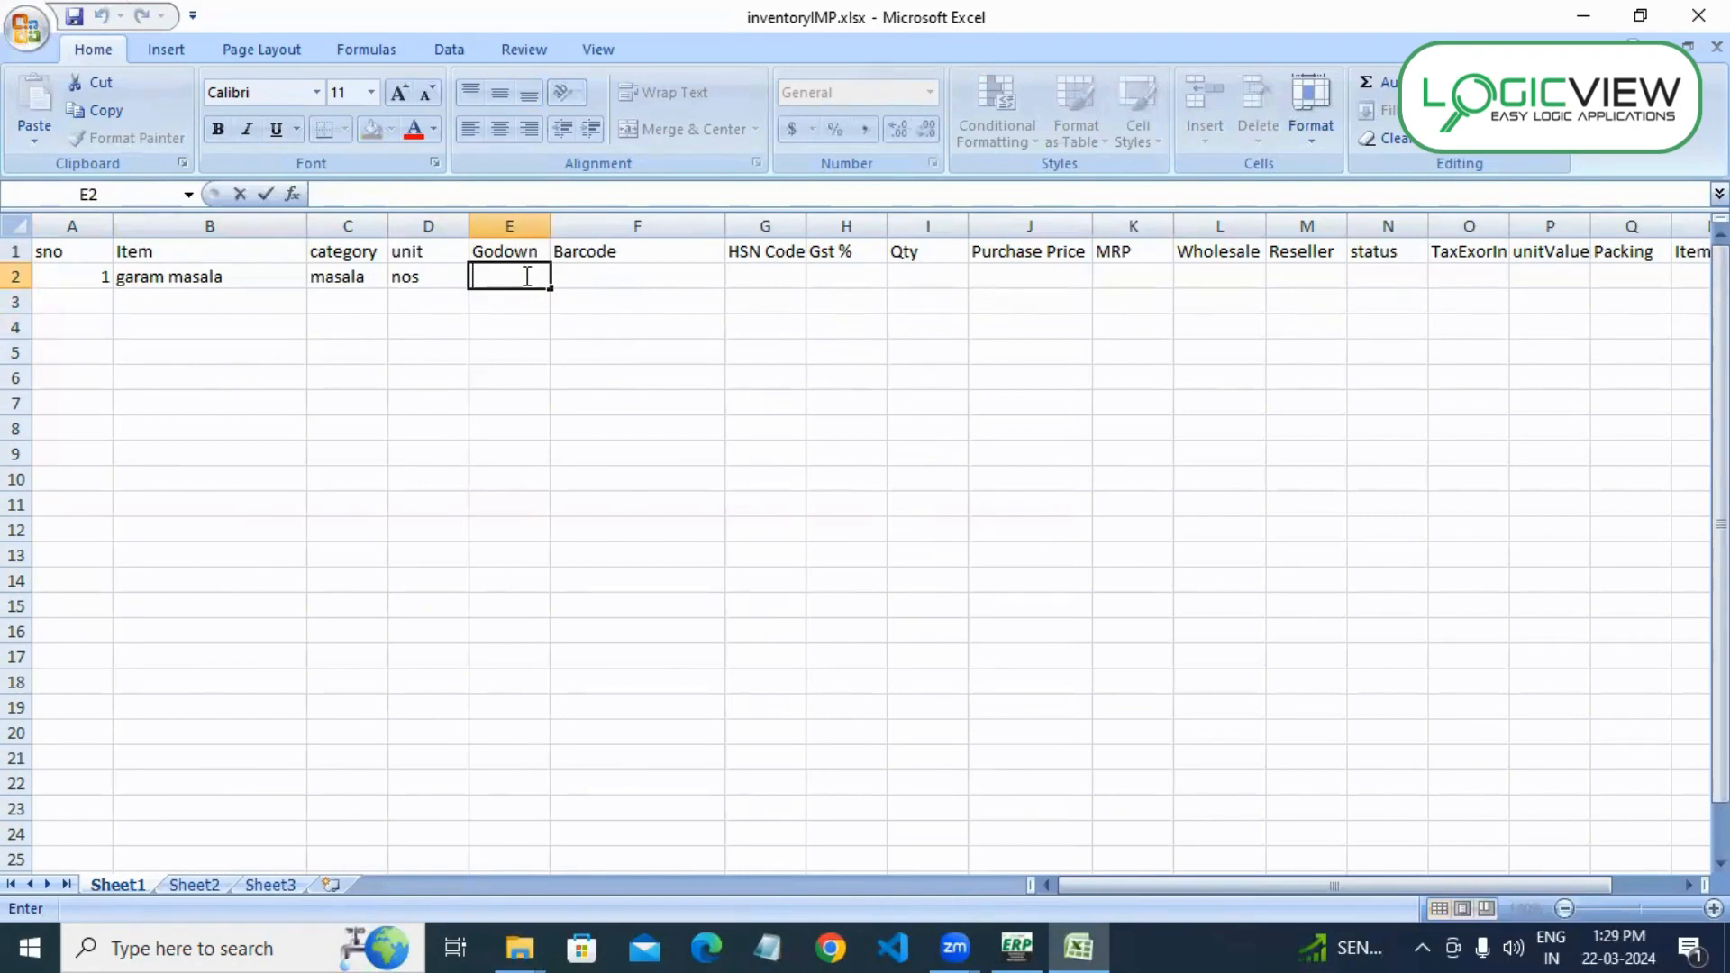
type("0")
left_click(591, 272)
type("0")
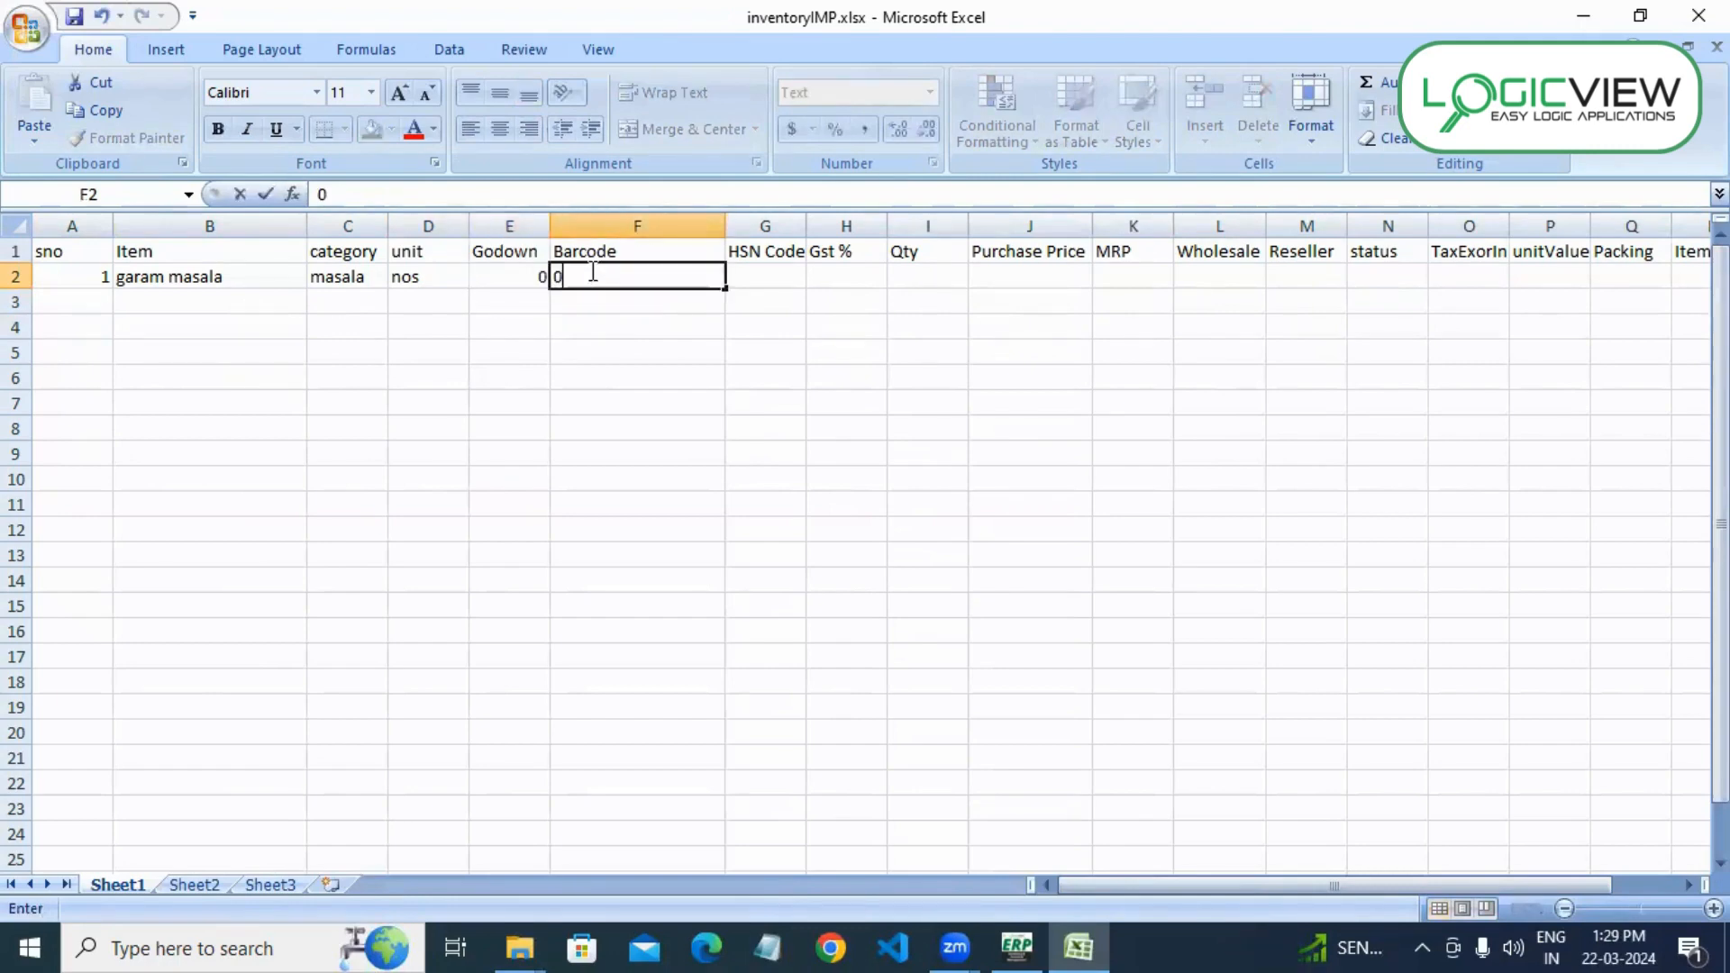
left_click(733, 275)
type("123")
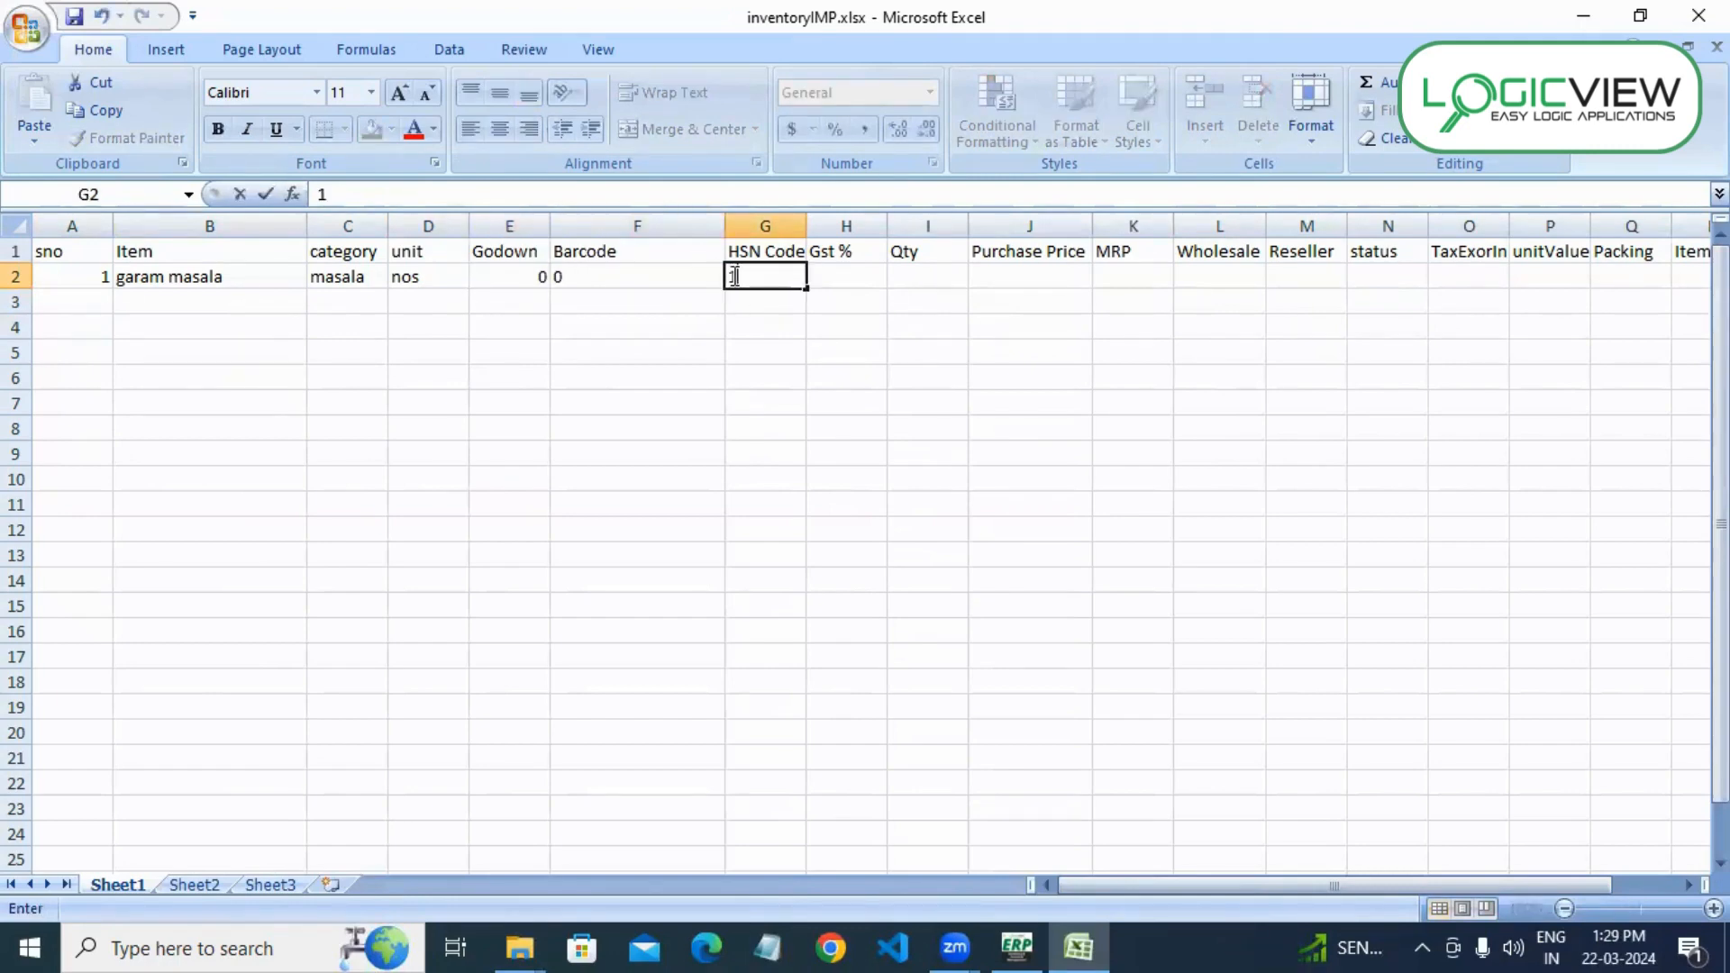
- Enter a GST percentage of 3 and a quantity of 60 for the garam masala item
left_click(844, 282)
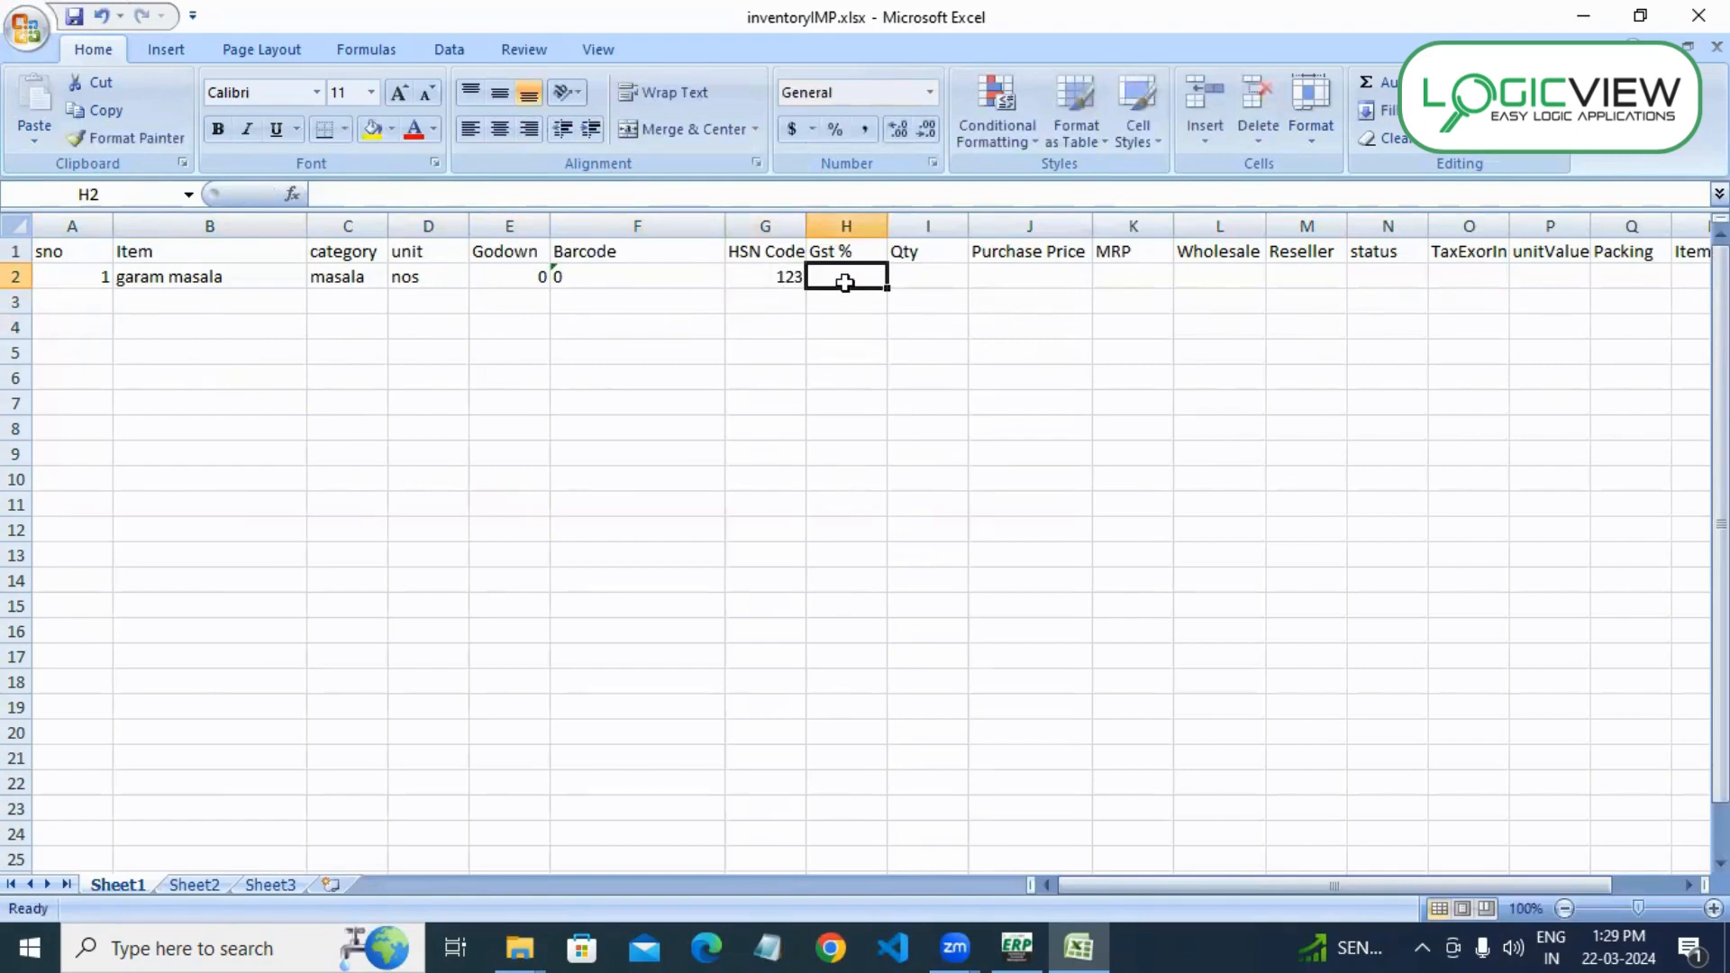
type("3")
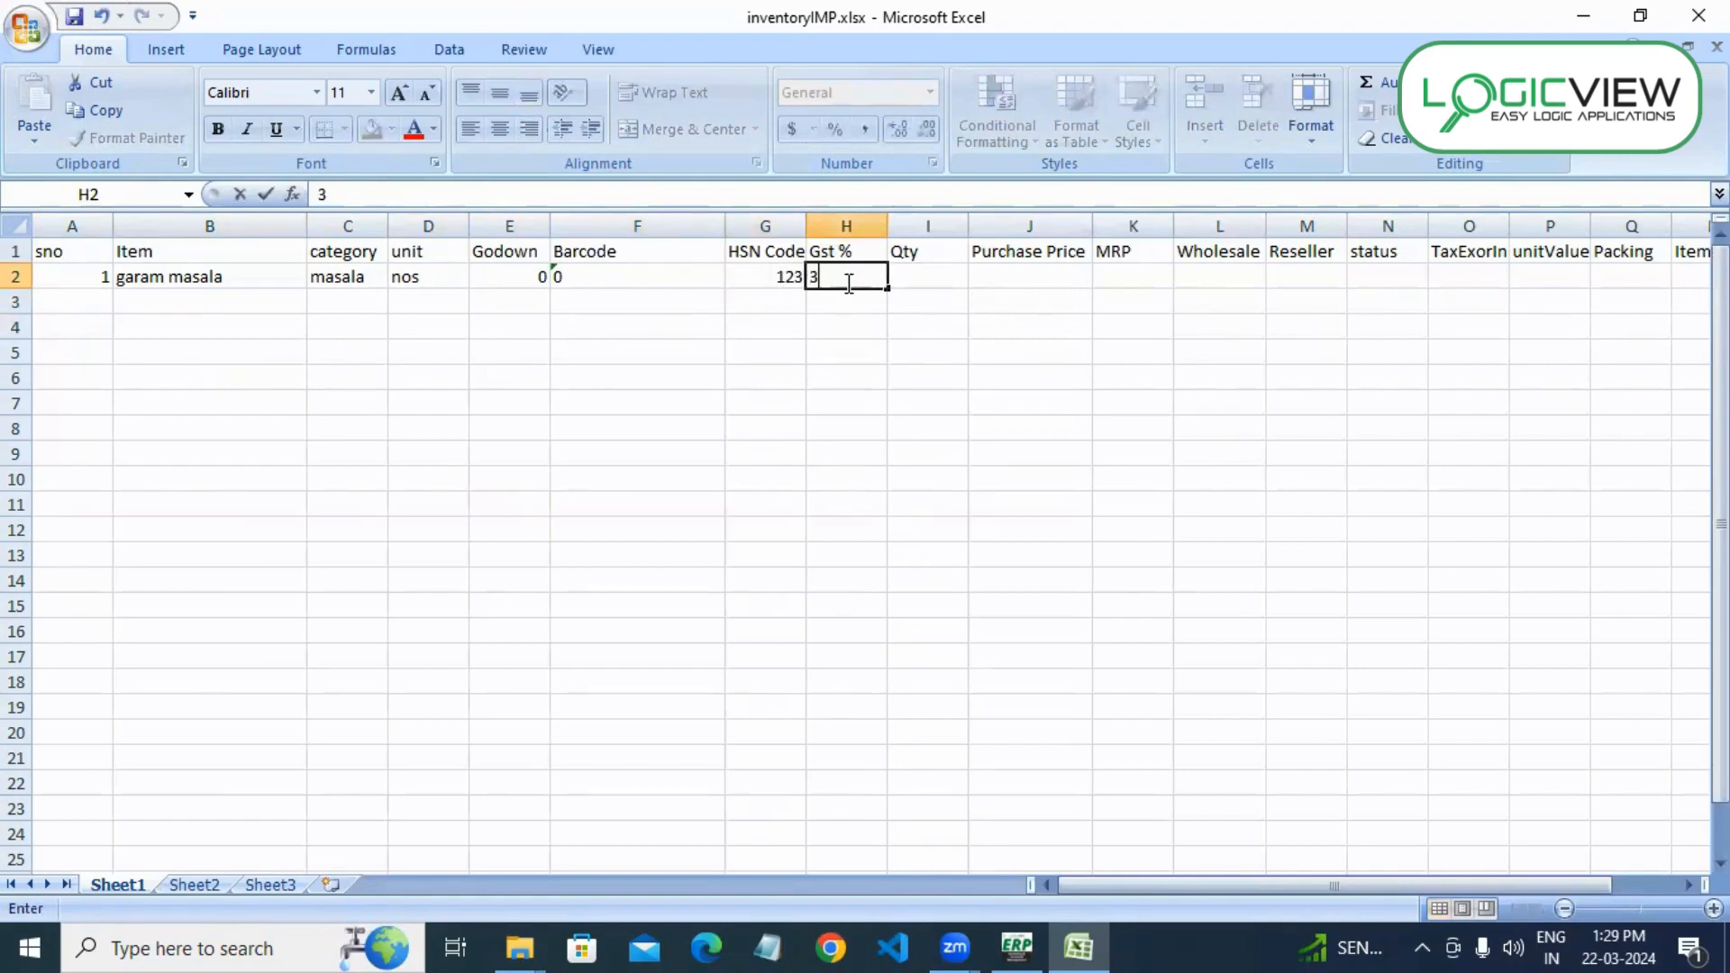
left_click(934, 278)
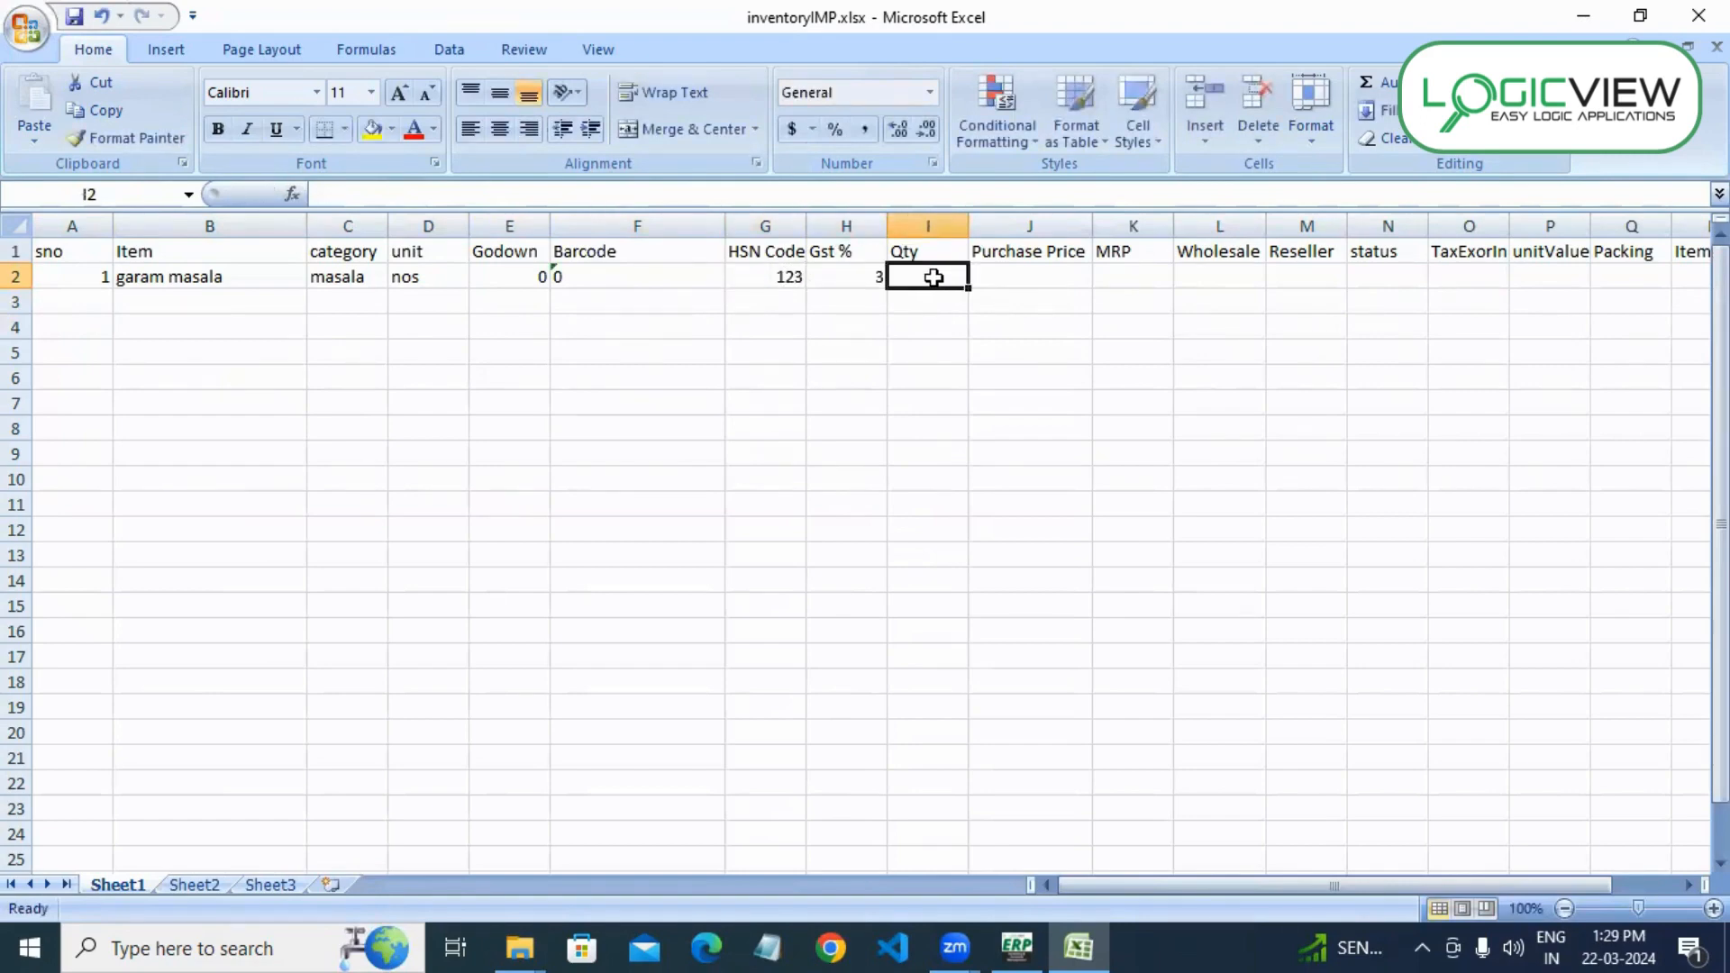
type("60")
key("Return")
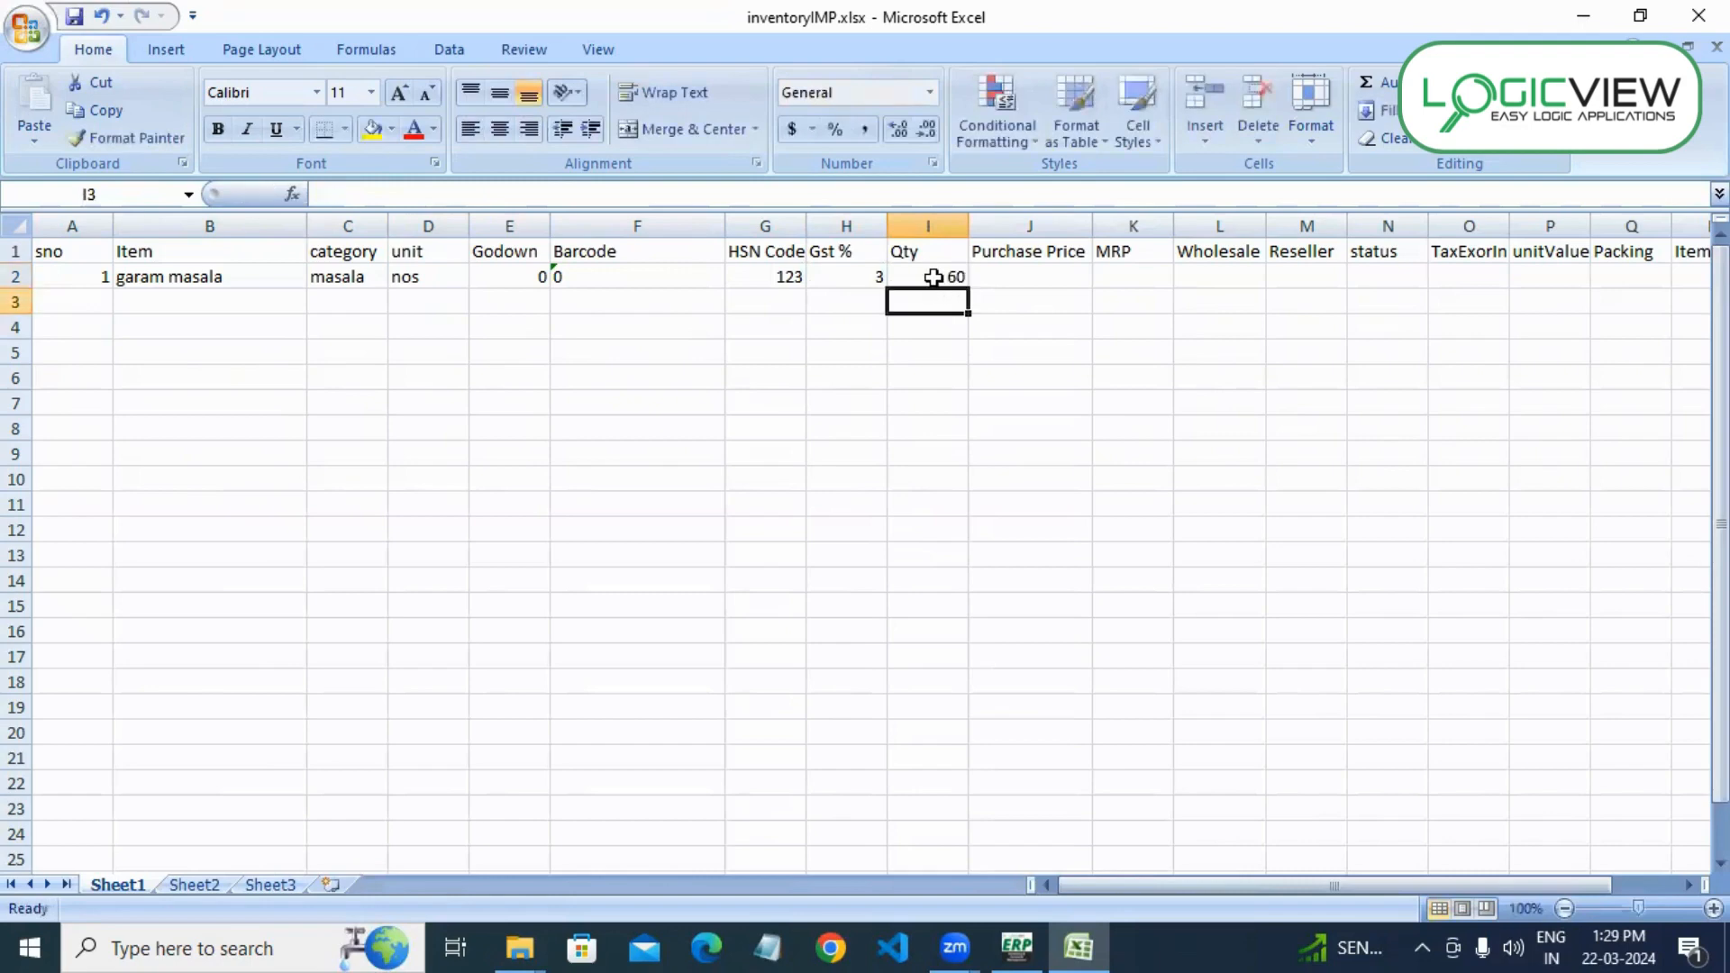
- Enter the garam masala prices in row 2: purchase price 10, MRP 15, wholesale 14 and reseller 13
left_click(1079, 276)
type("10")
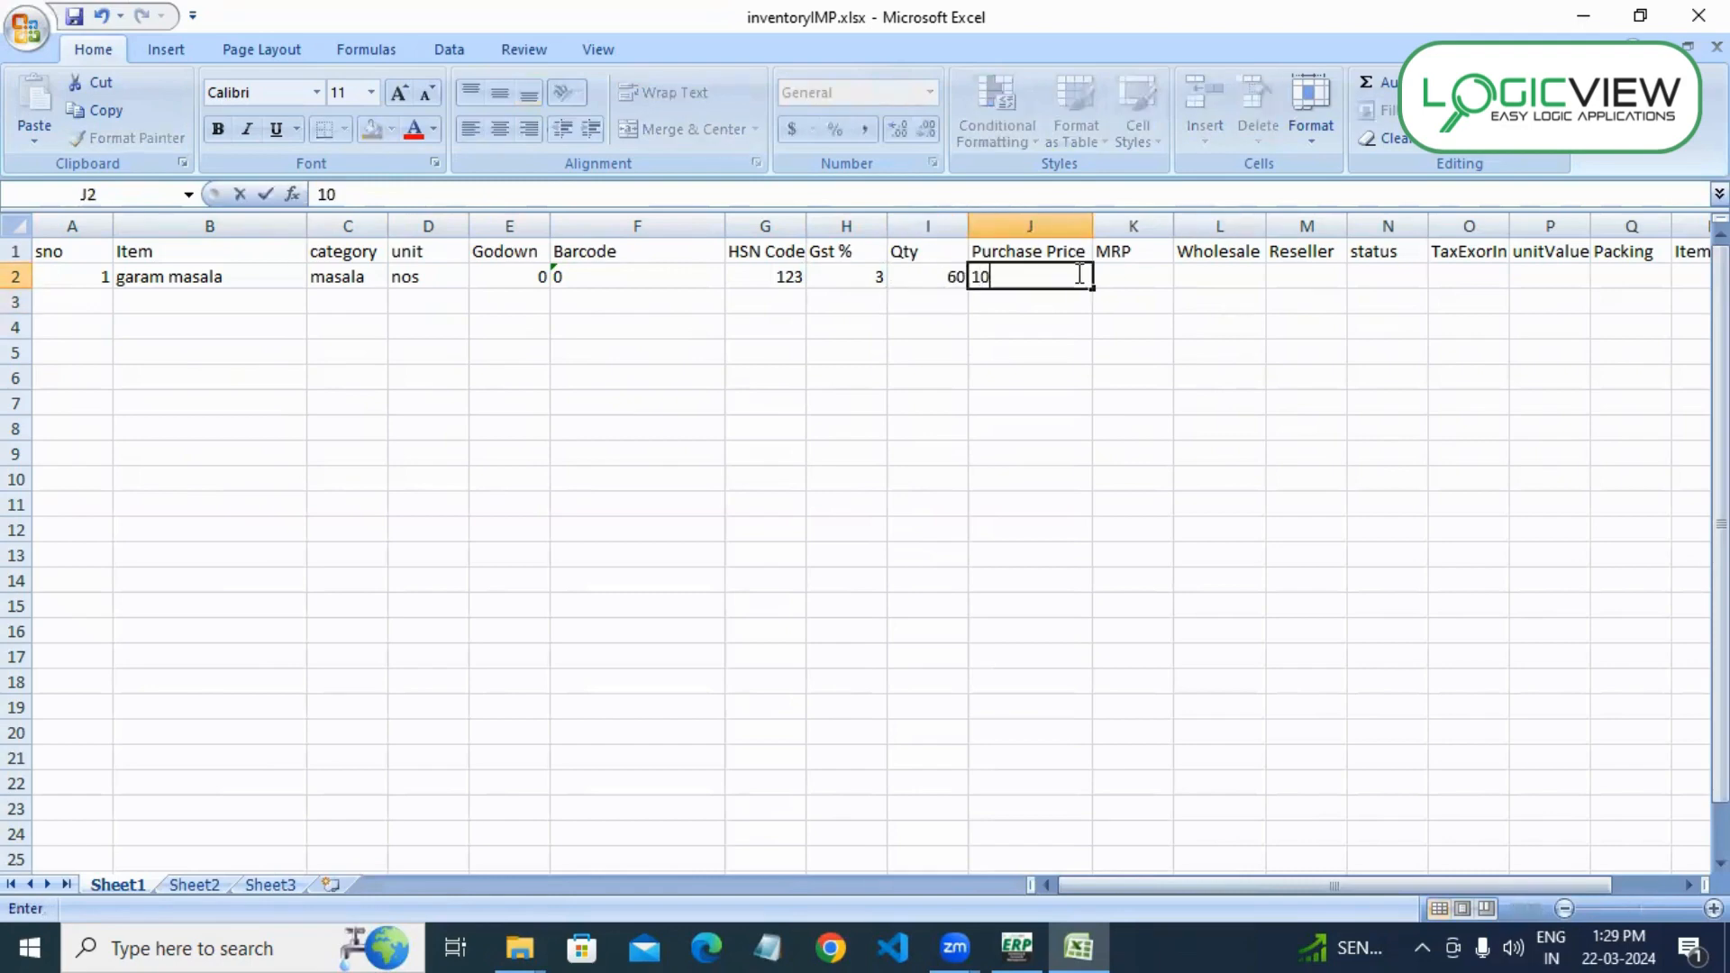
key("Tab")
type("15")
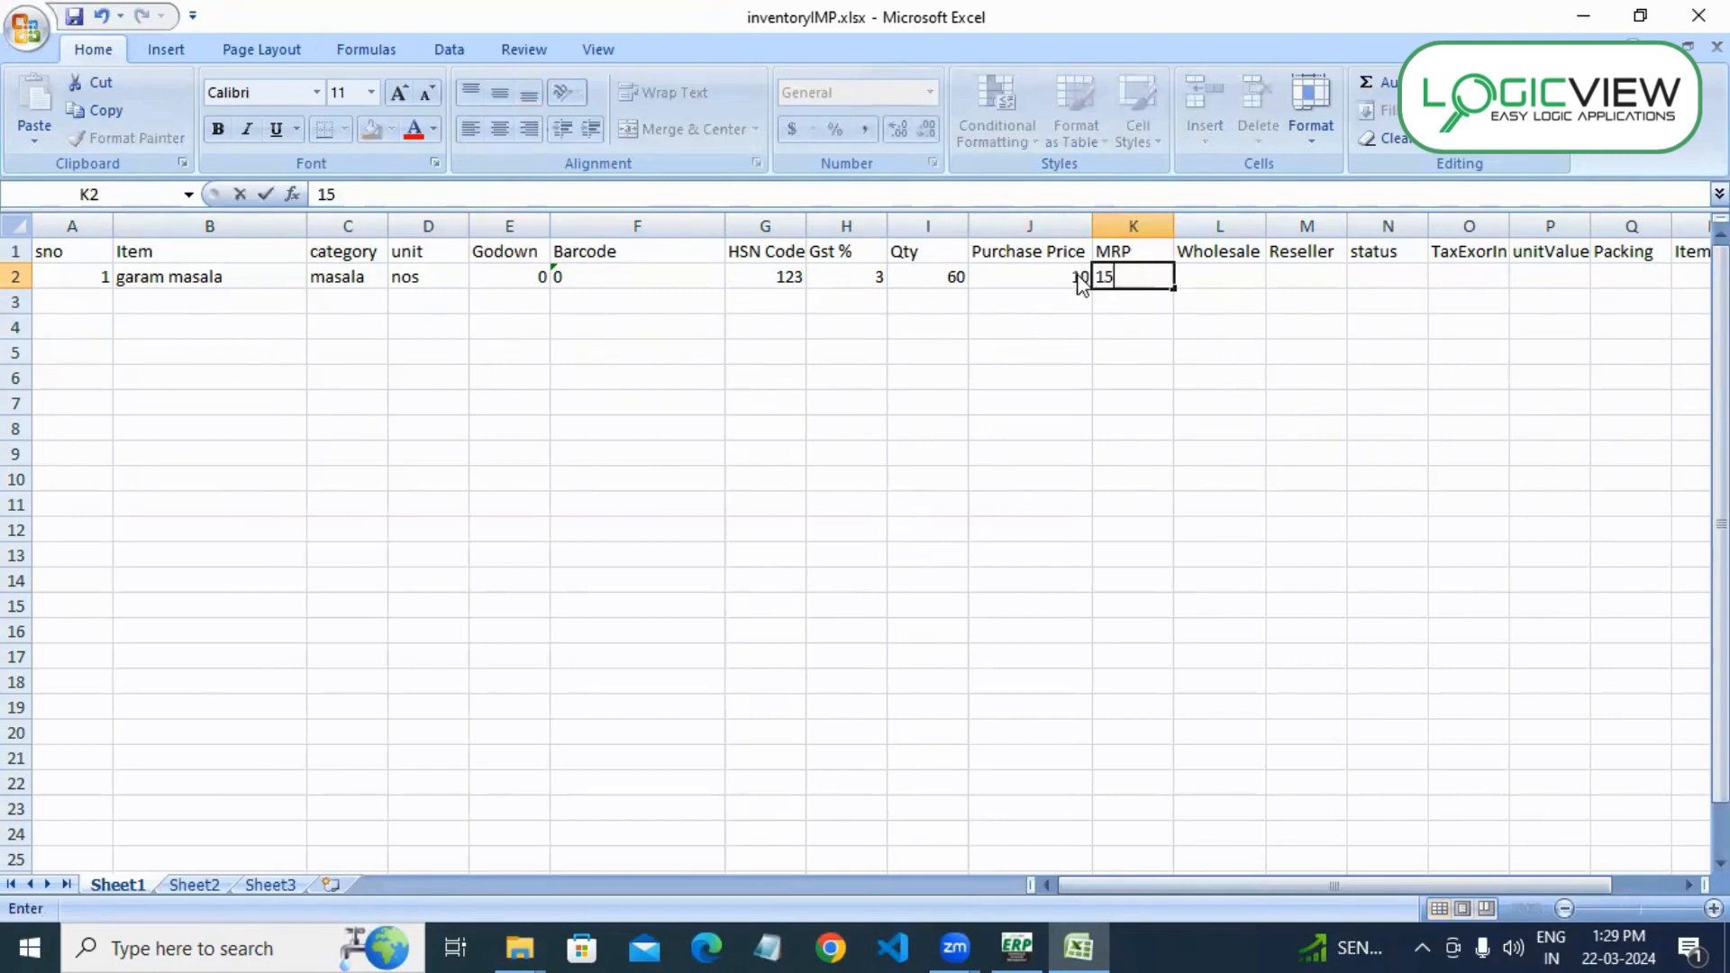
key("Tab")
type("14")
key("Tab")
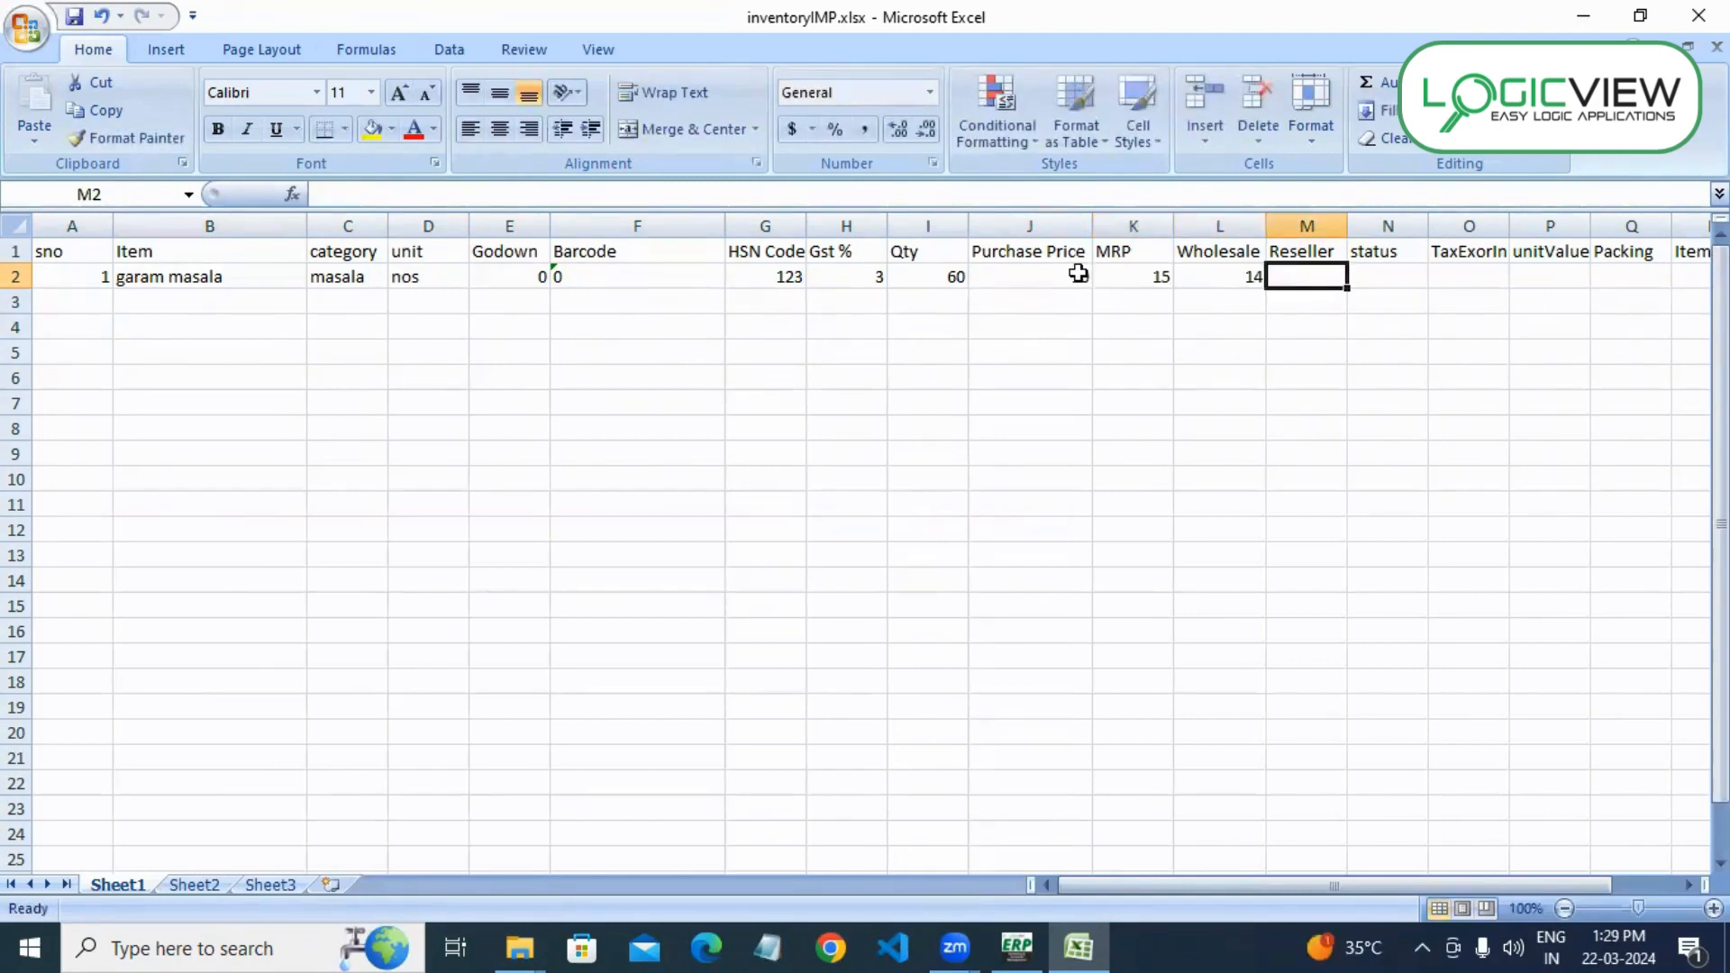
type("13")
key("Tab")
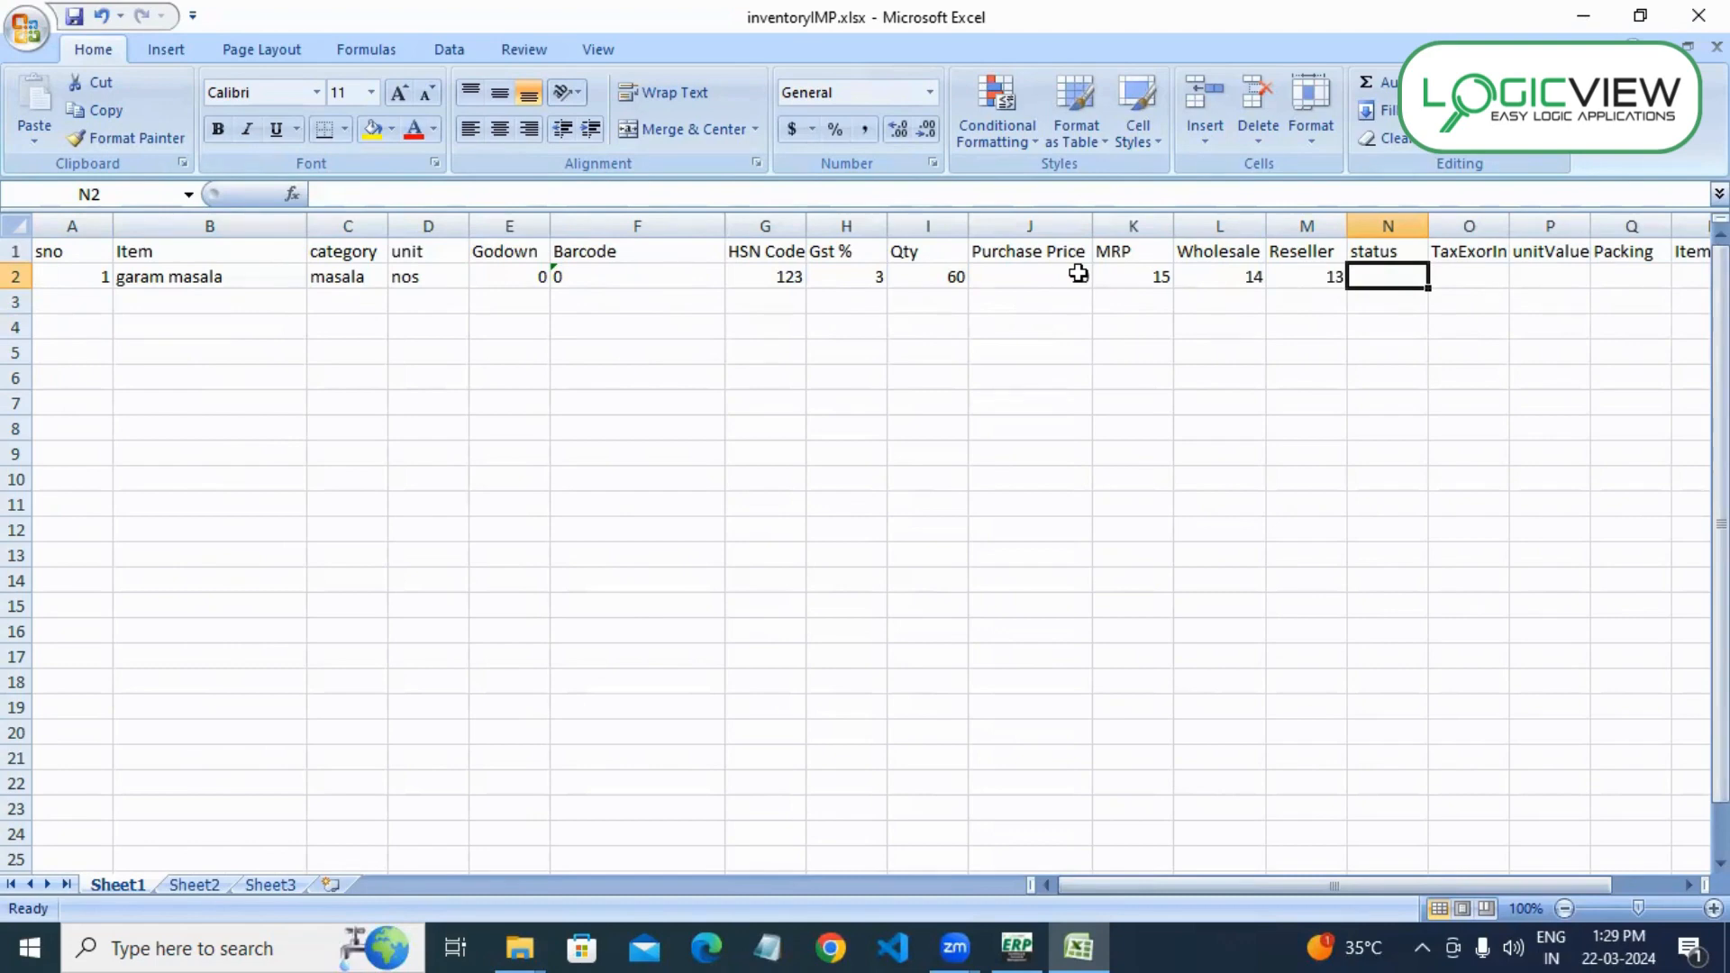
- Enter 0 for status, TaxExorIn, unitValue and Packing in the garam masala row
key("Tab")
key("Tab")
key("Tab")
key("Tab")
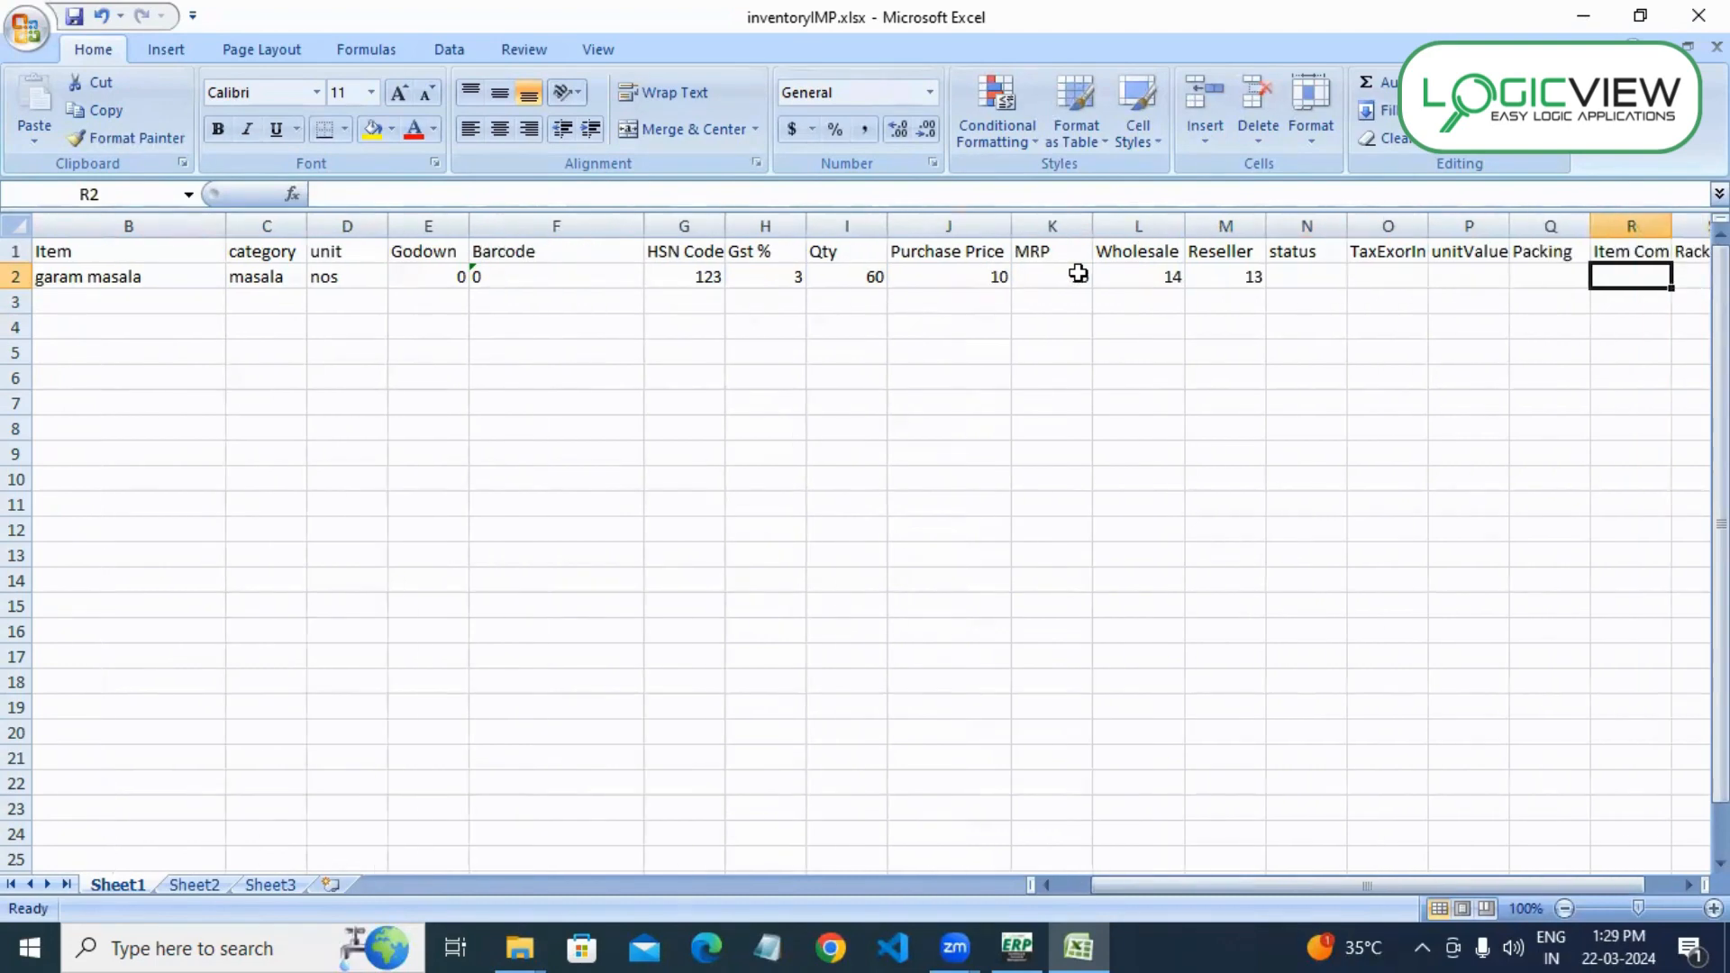
key("Left")
key("Left")
key("Left")
key("Left")
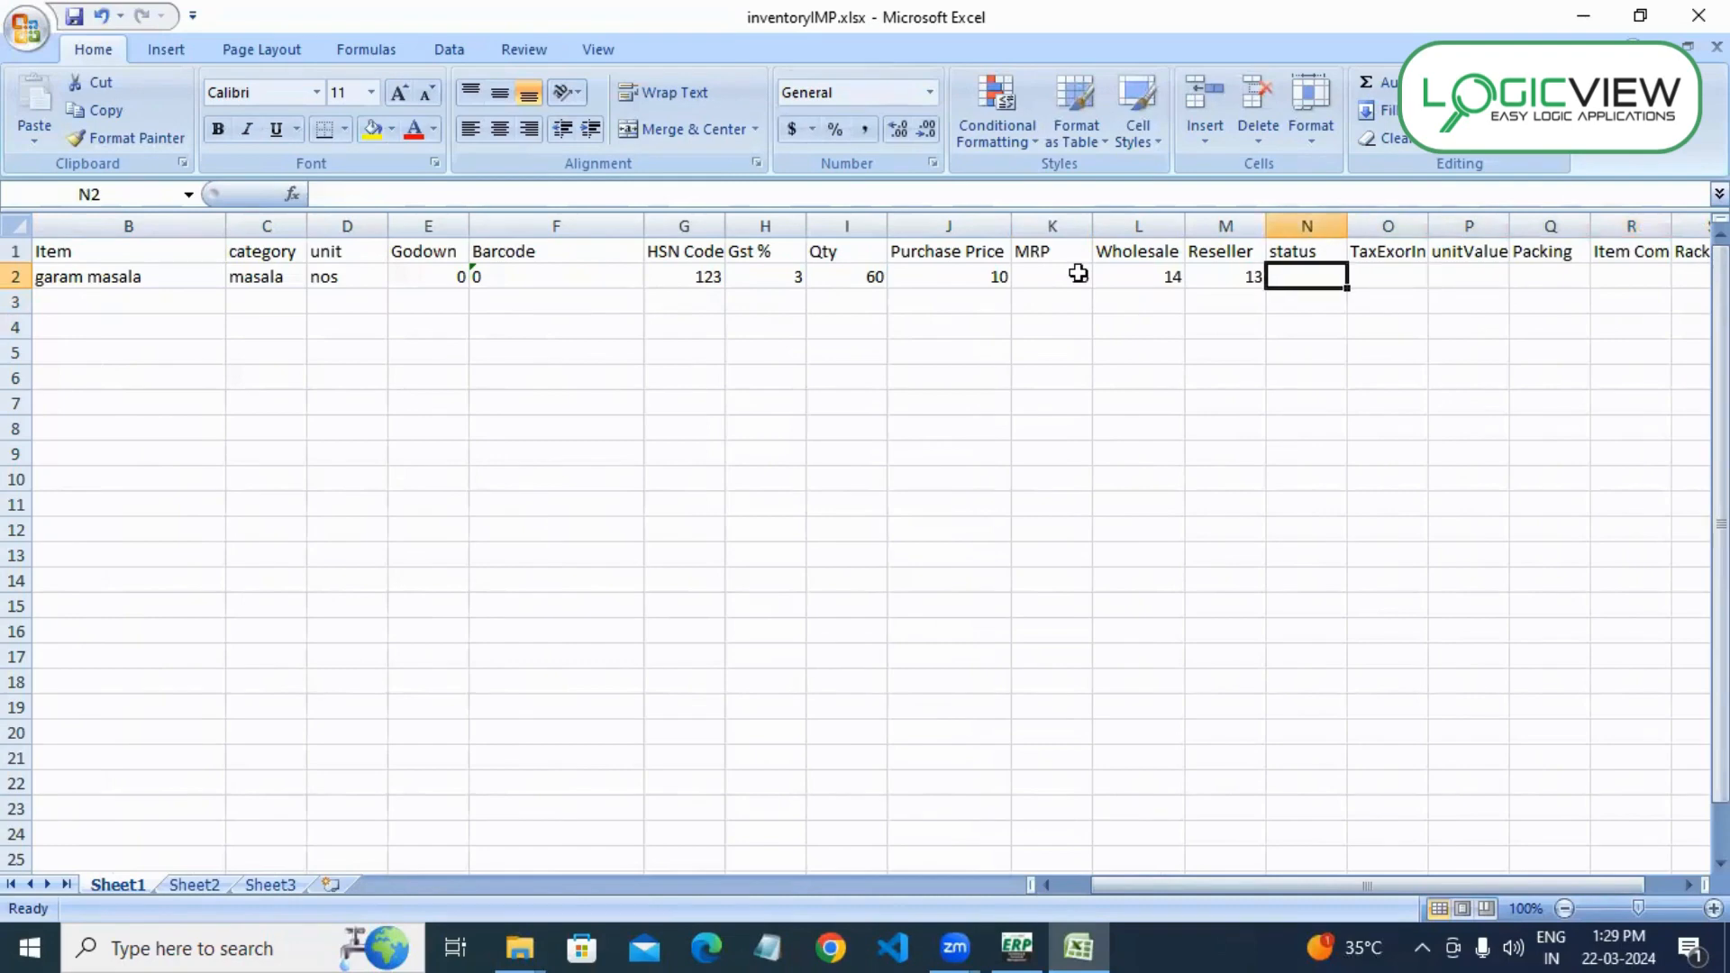
type("0")
key("Tab")
type("0")
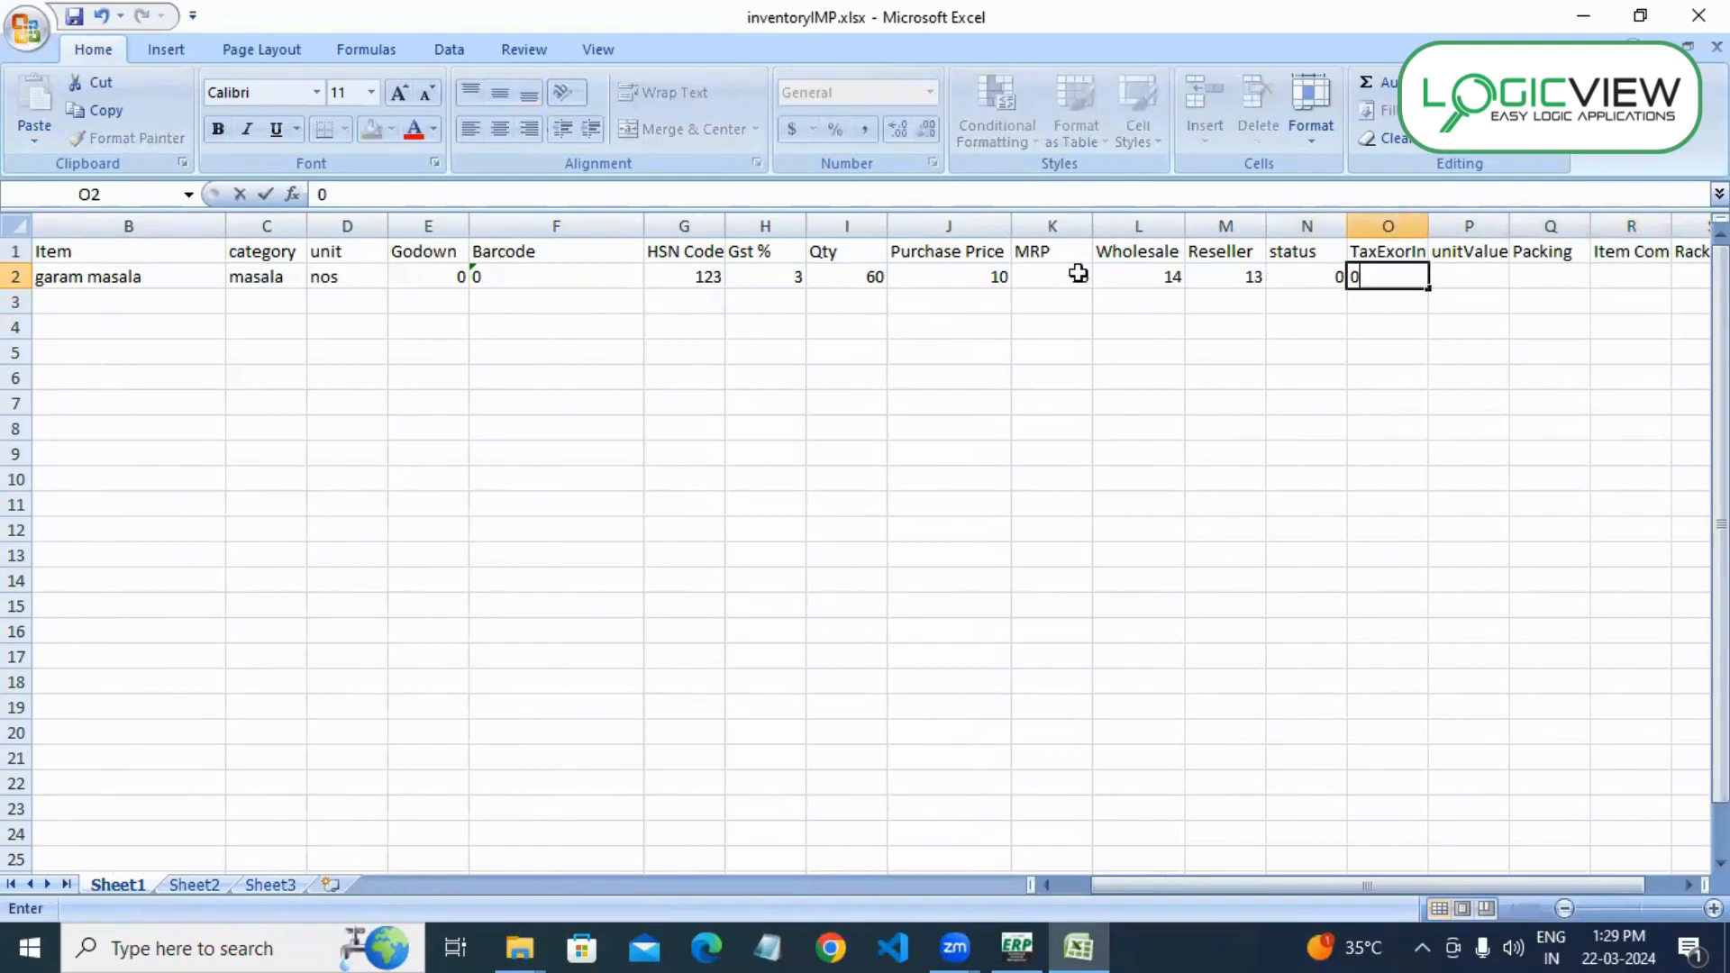
key("Tab")
type("0")
key("Tab")
type("0")
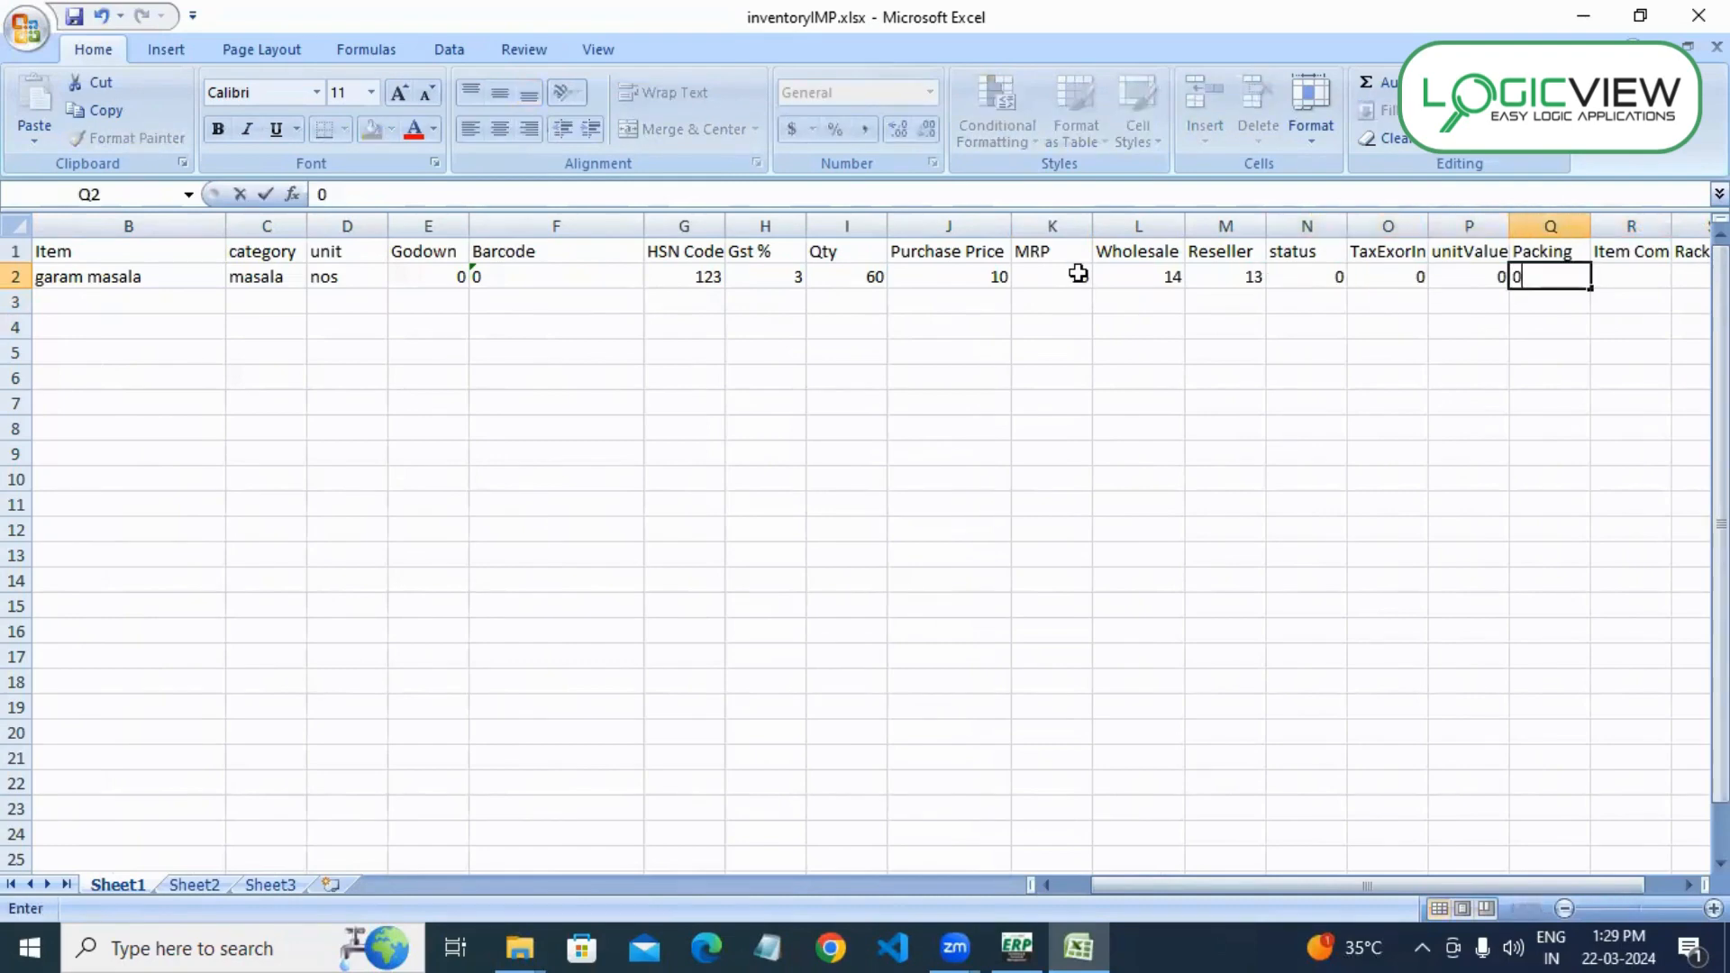
- Enter 0 for both Rack No and Item Com in row 2
key("Tab")
key("Tab")
type("0")
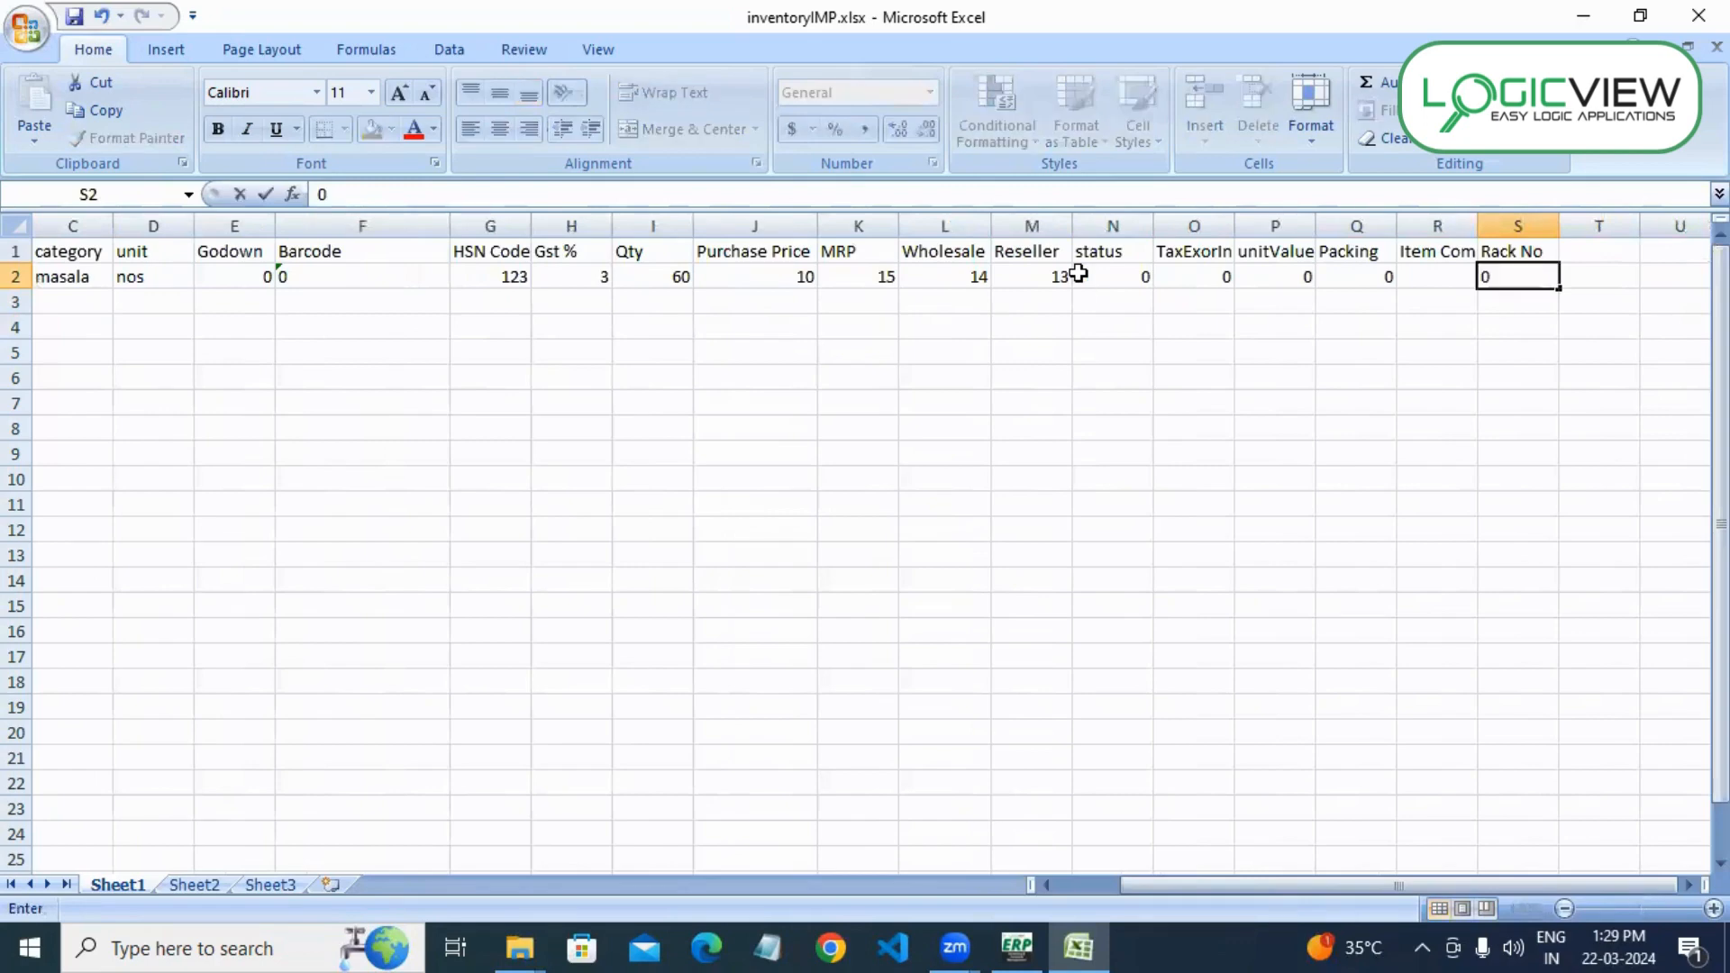
key("shift+Tab")
type("0")
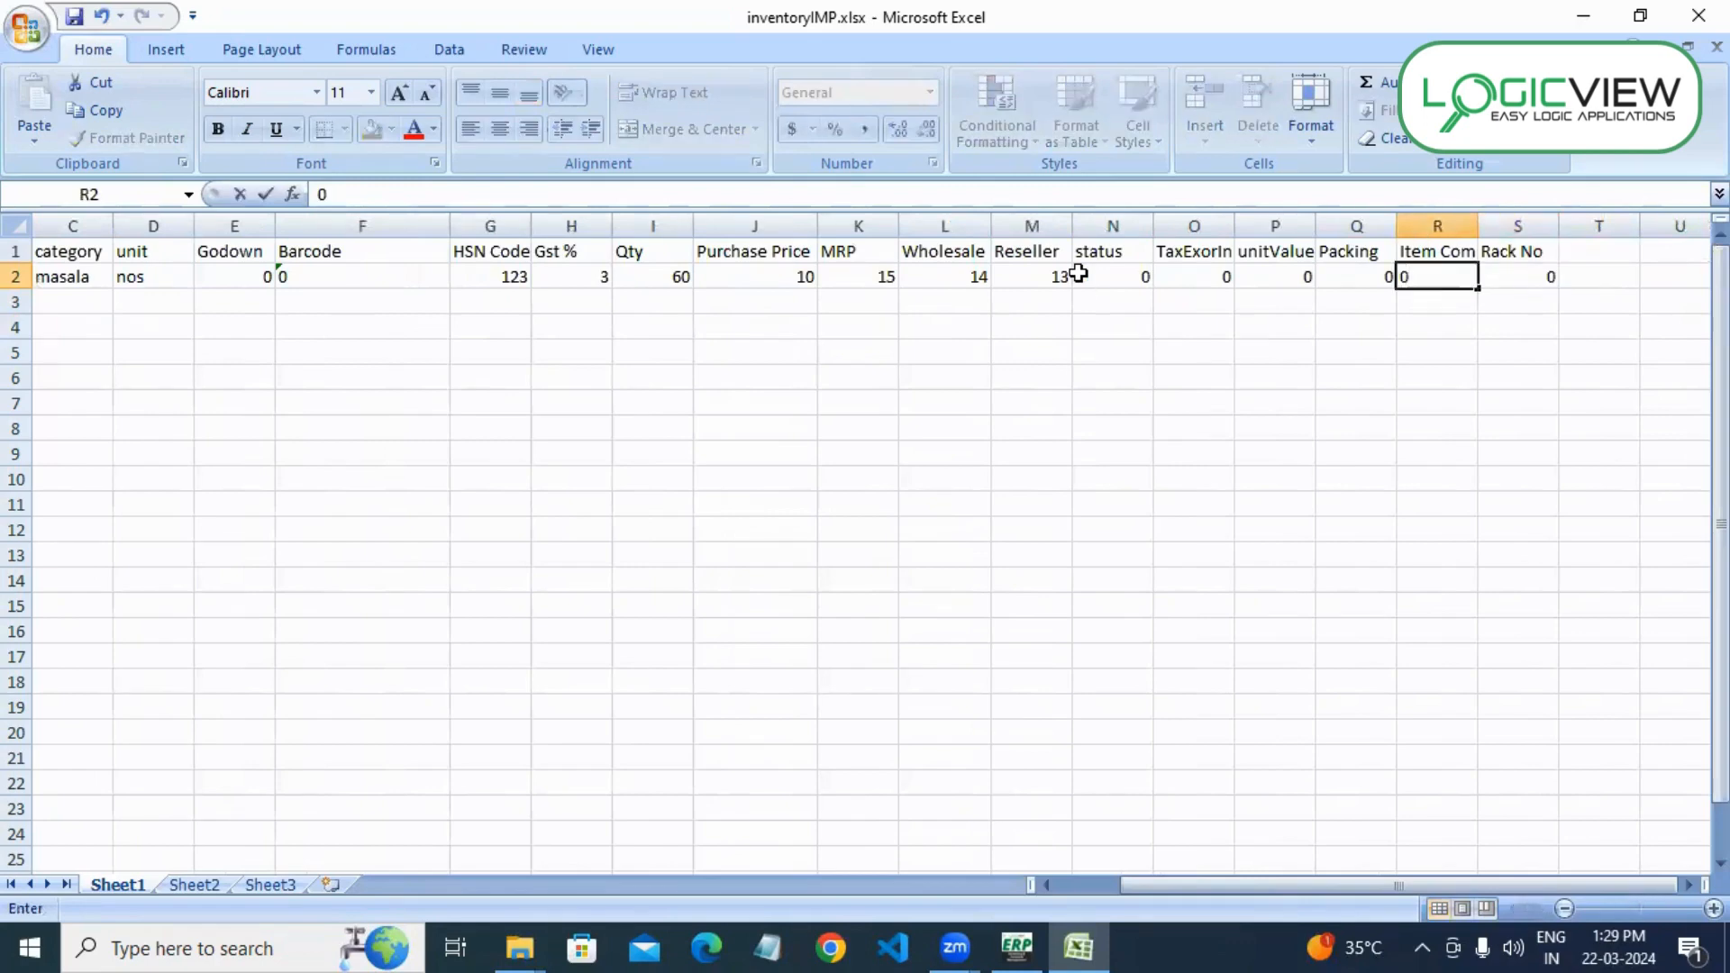
key("Return")
- Start the second item in row 3 by entering 2 as its serial number in column A
key("Left")
key("Left")
key("Left")
key("Left")
key("Left")
key("Left")
key("Left")
key("Left")
key("Left")
key("Left")
key("Left")
key("Left")
key("Left")
key("Left")
key("Left")
key("Left")
key("Left")
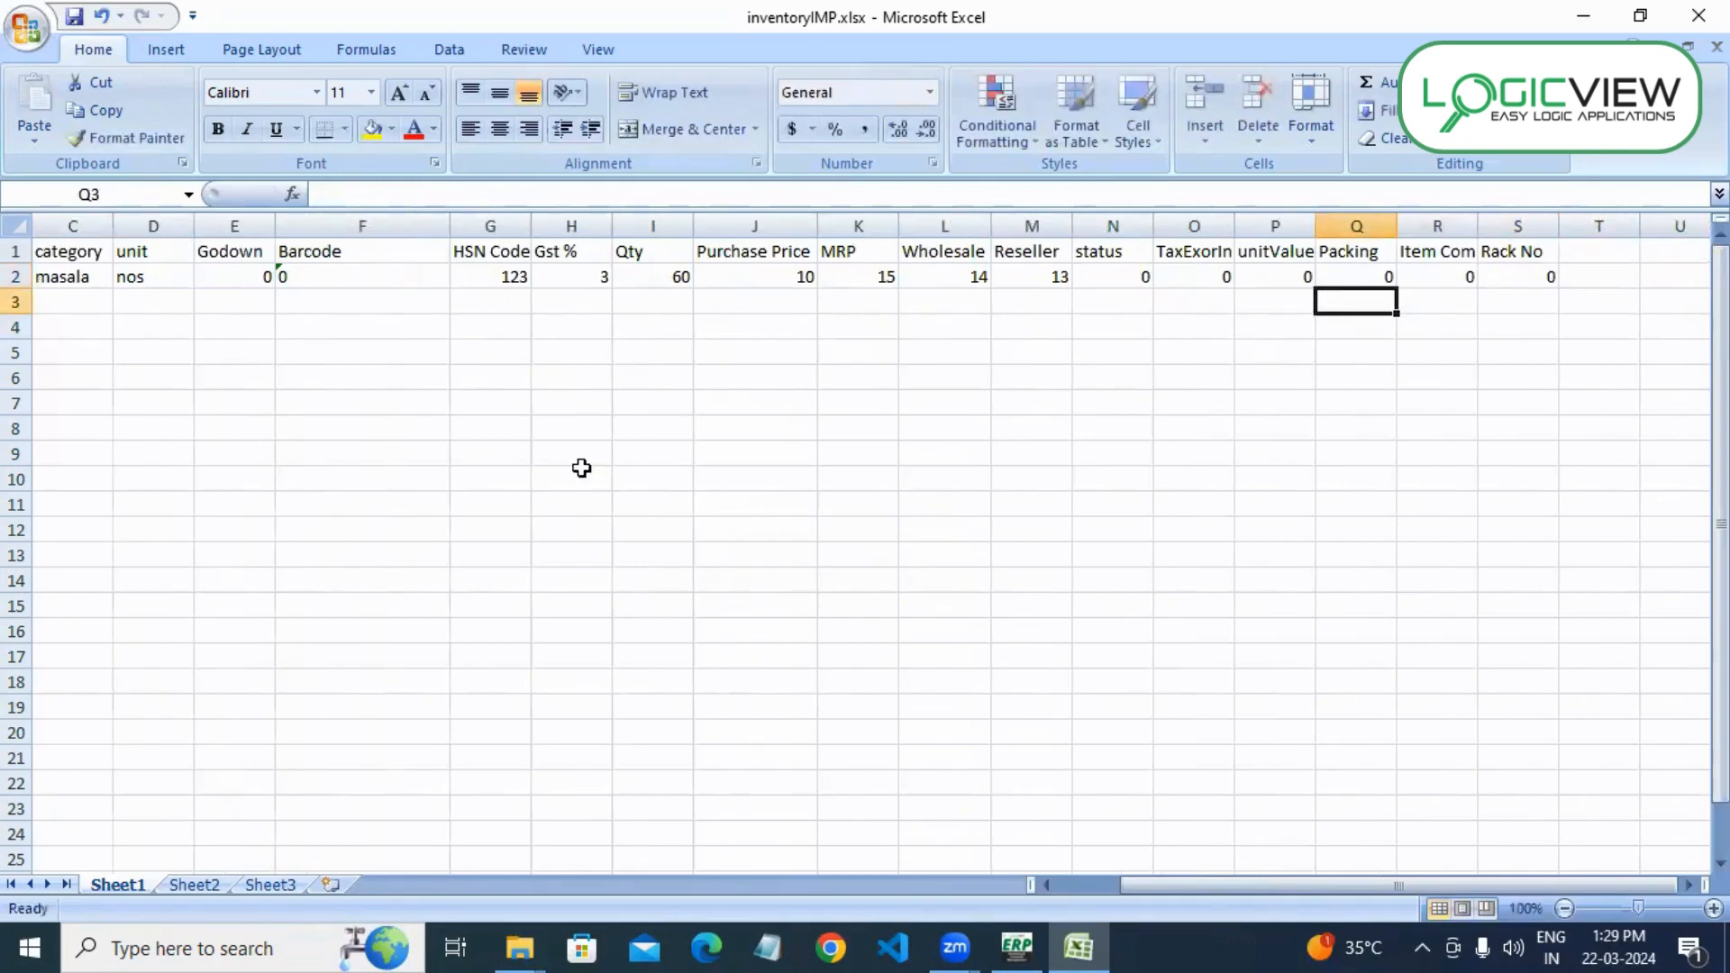
type("2")
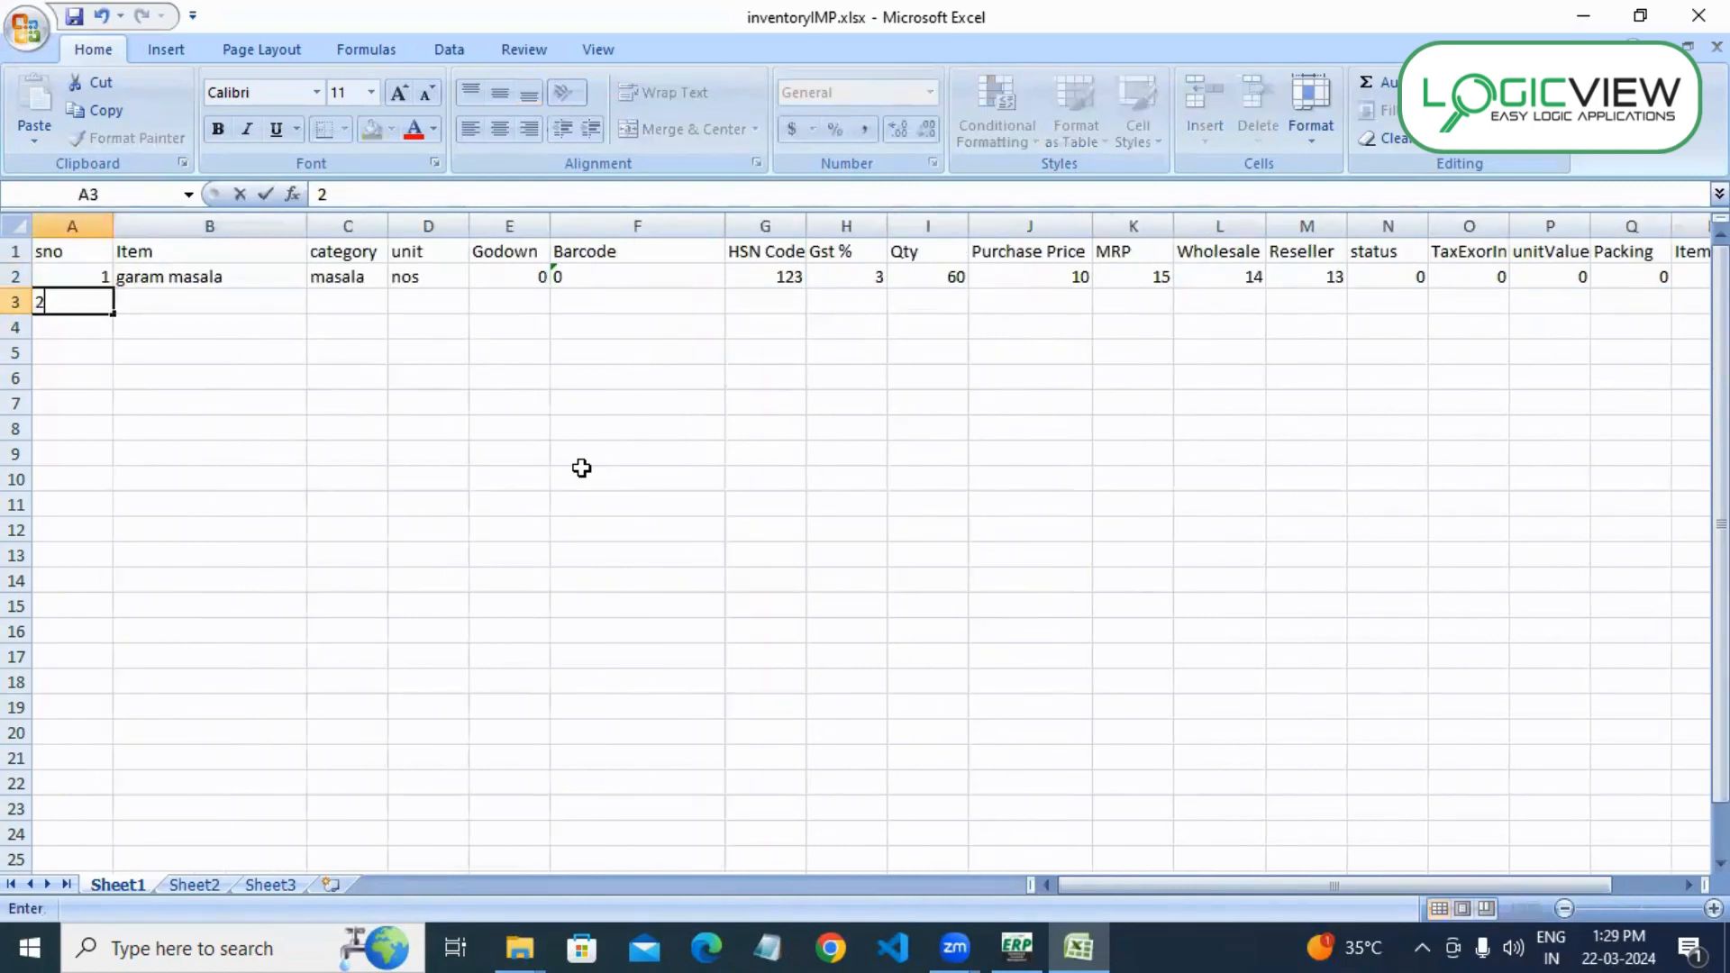
key("Tab")
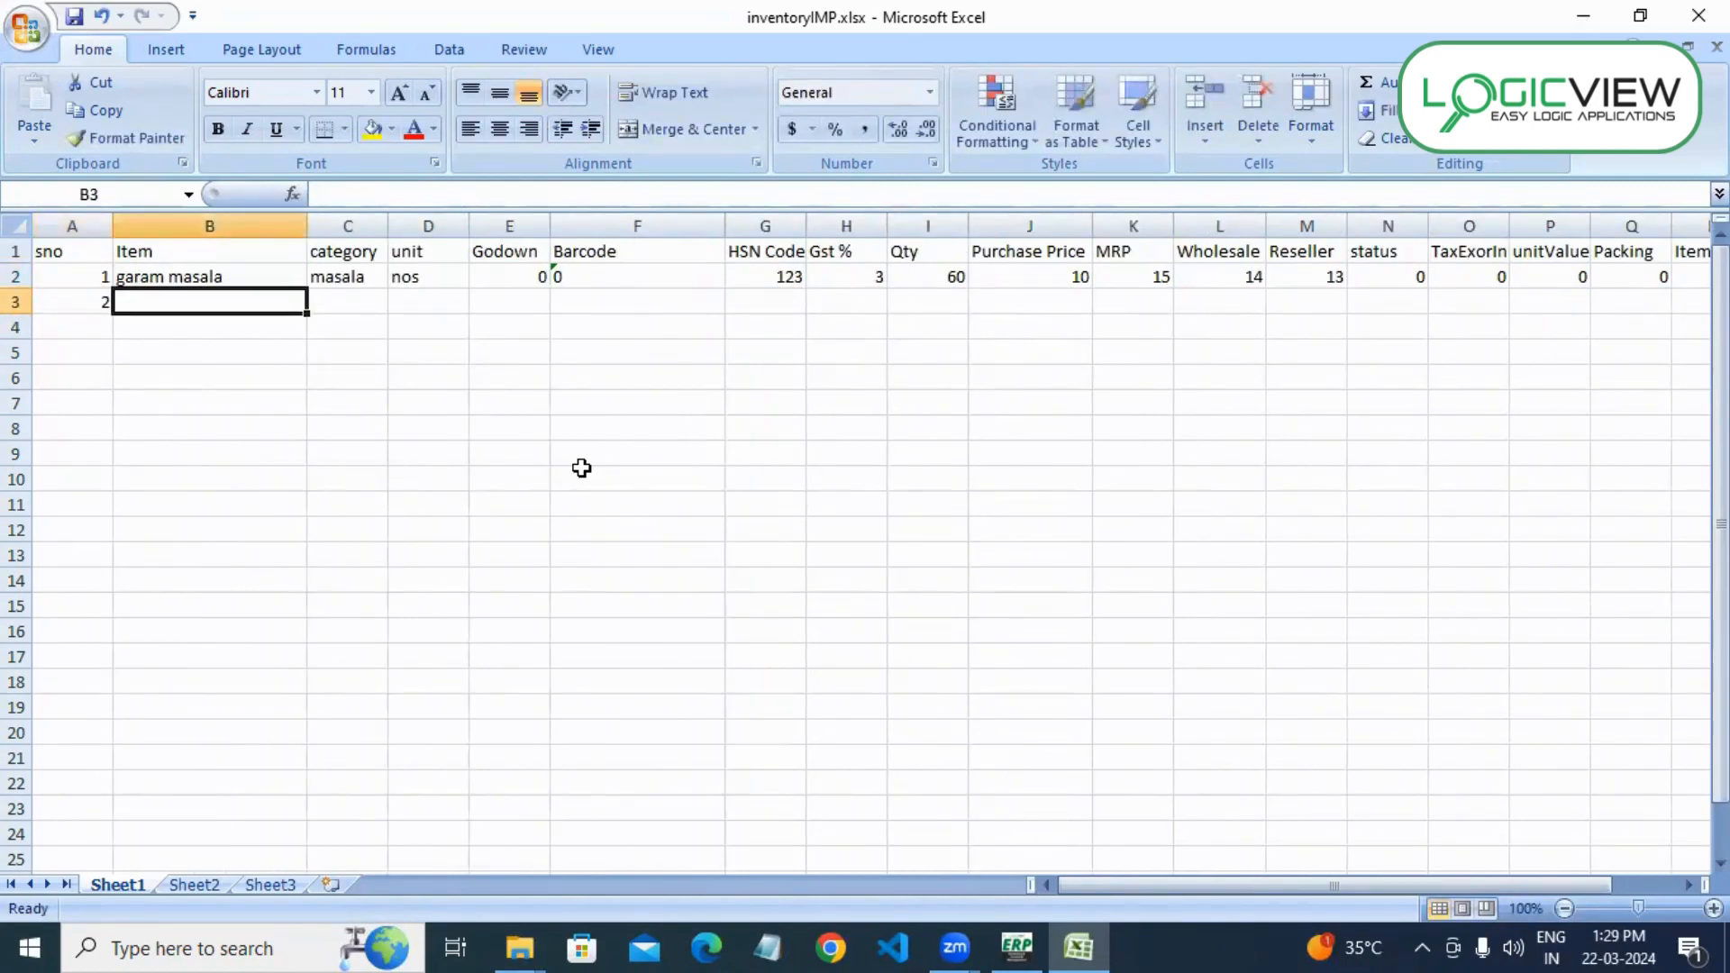
- Enter "coriander powder" as the item name in cell B3
type("core")
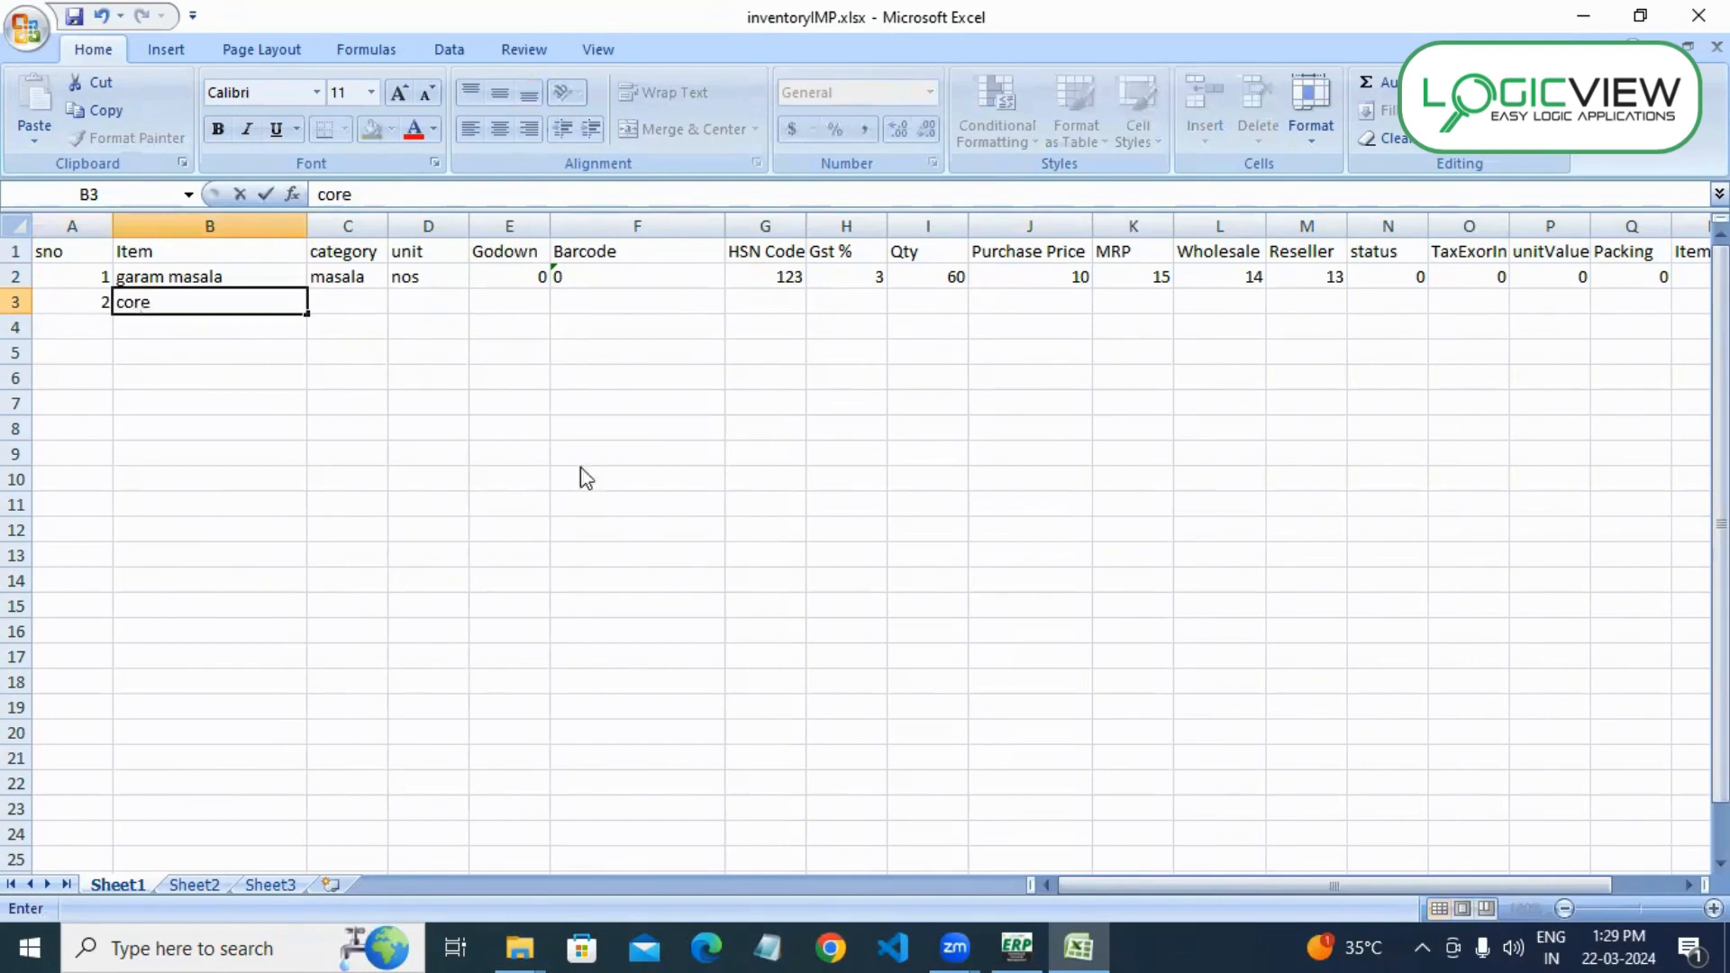
key("BackSpace")
type("iander ")
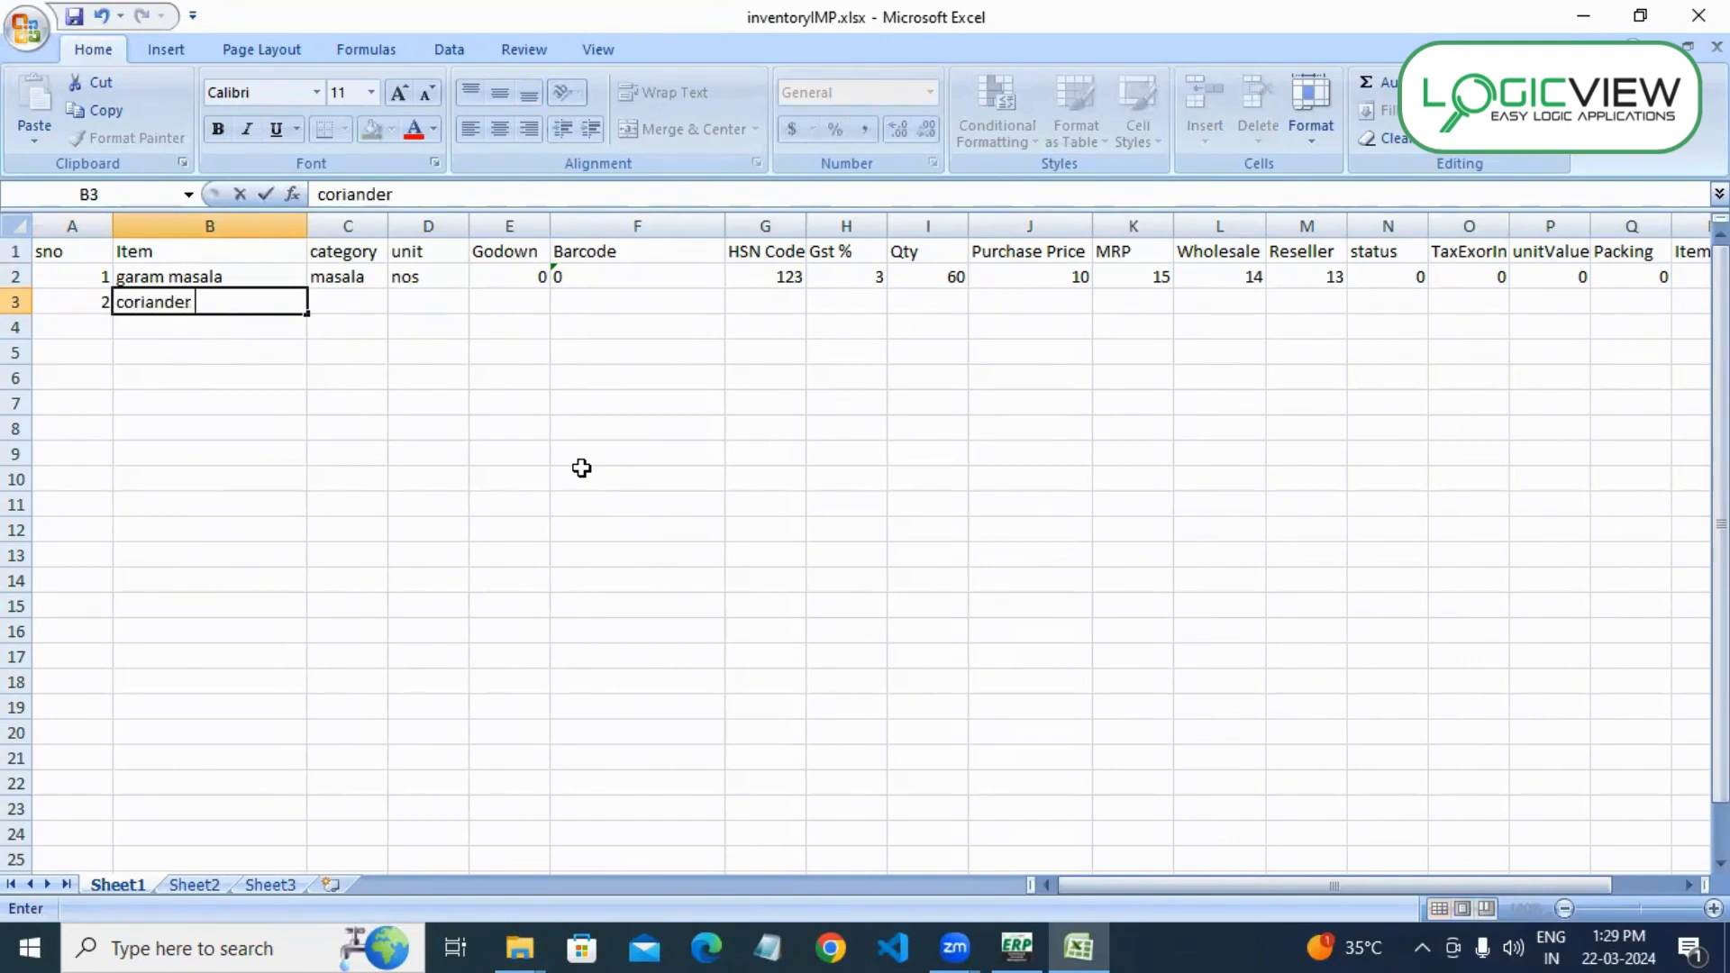
type("po")
type("wder")
key("Tab")
- Enter "masala" as the category and "nos" as the unit for the coriander powder item in row 3
type("masa")
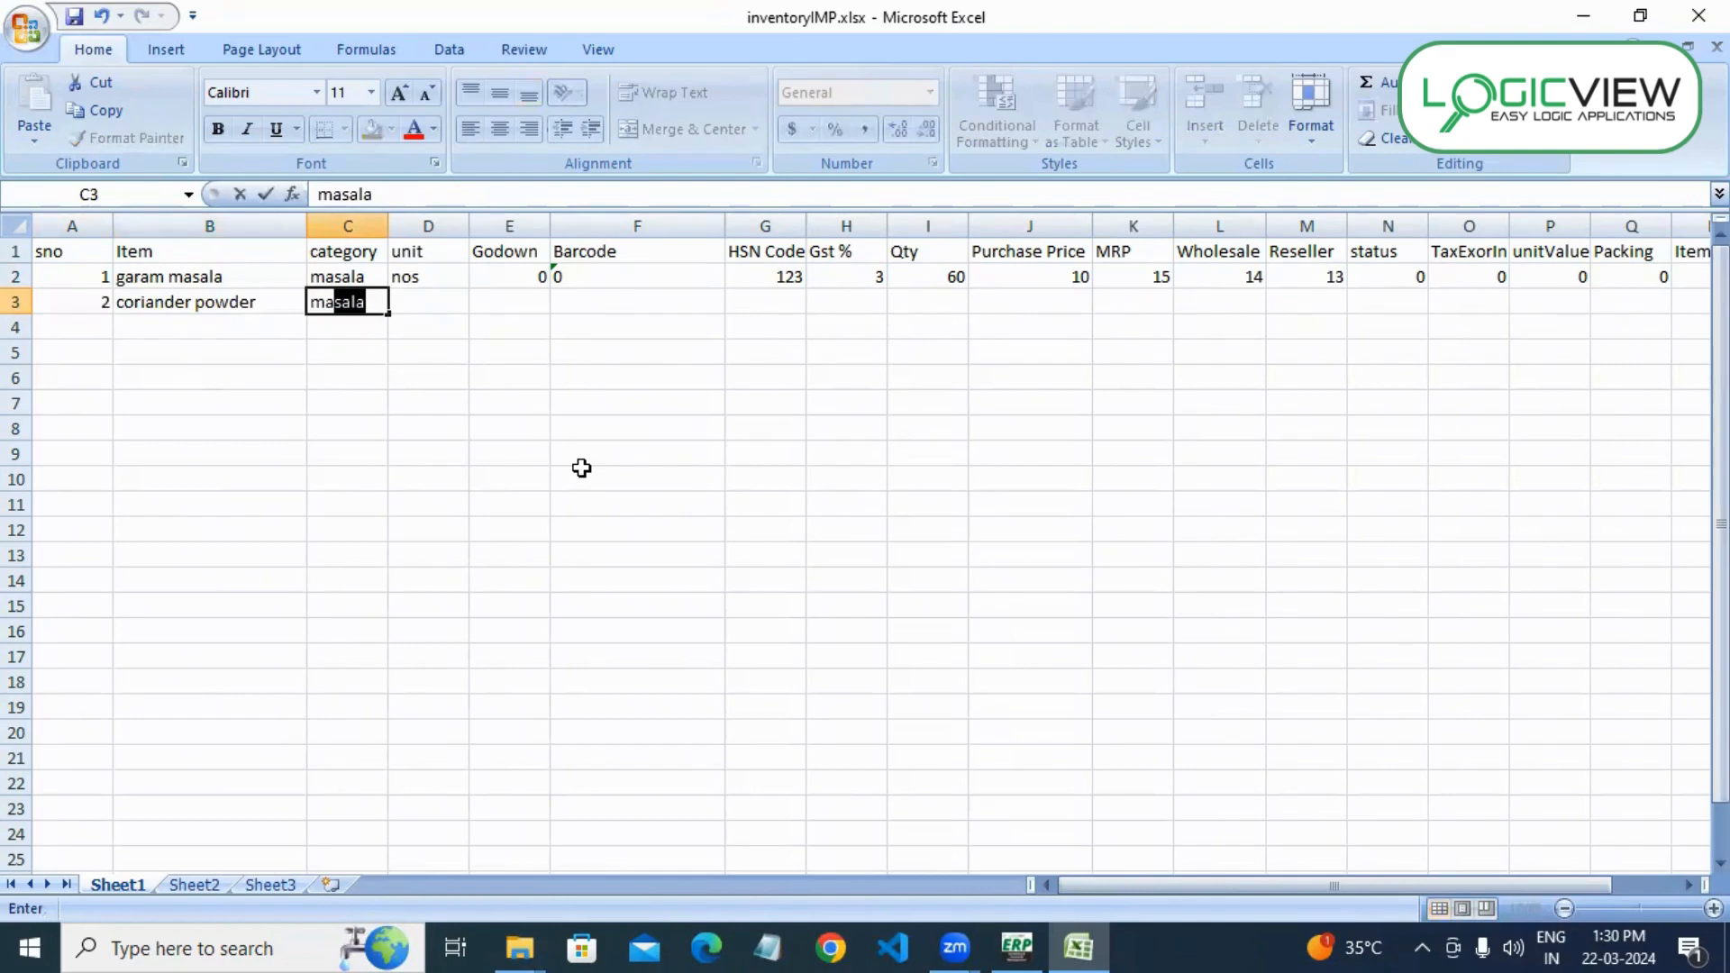
type("la")
key("Tab")
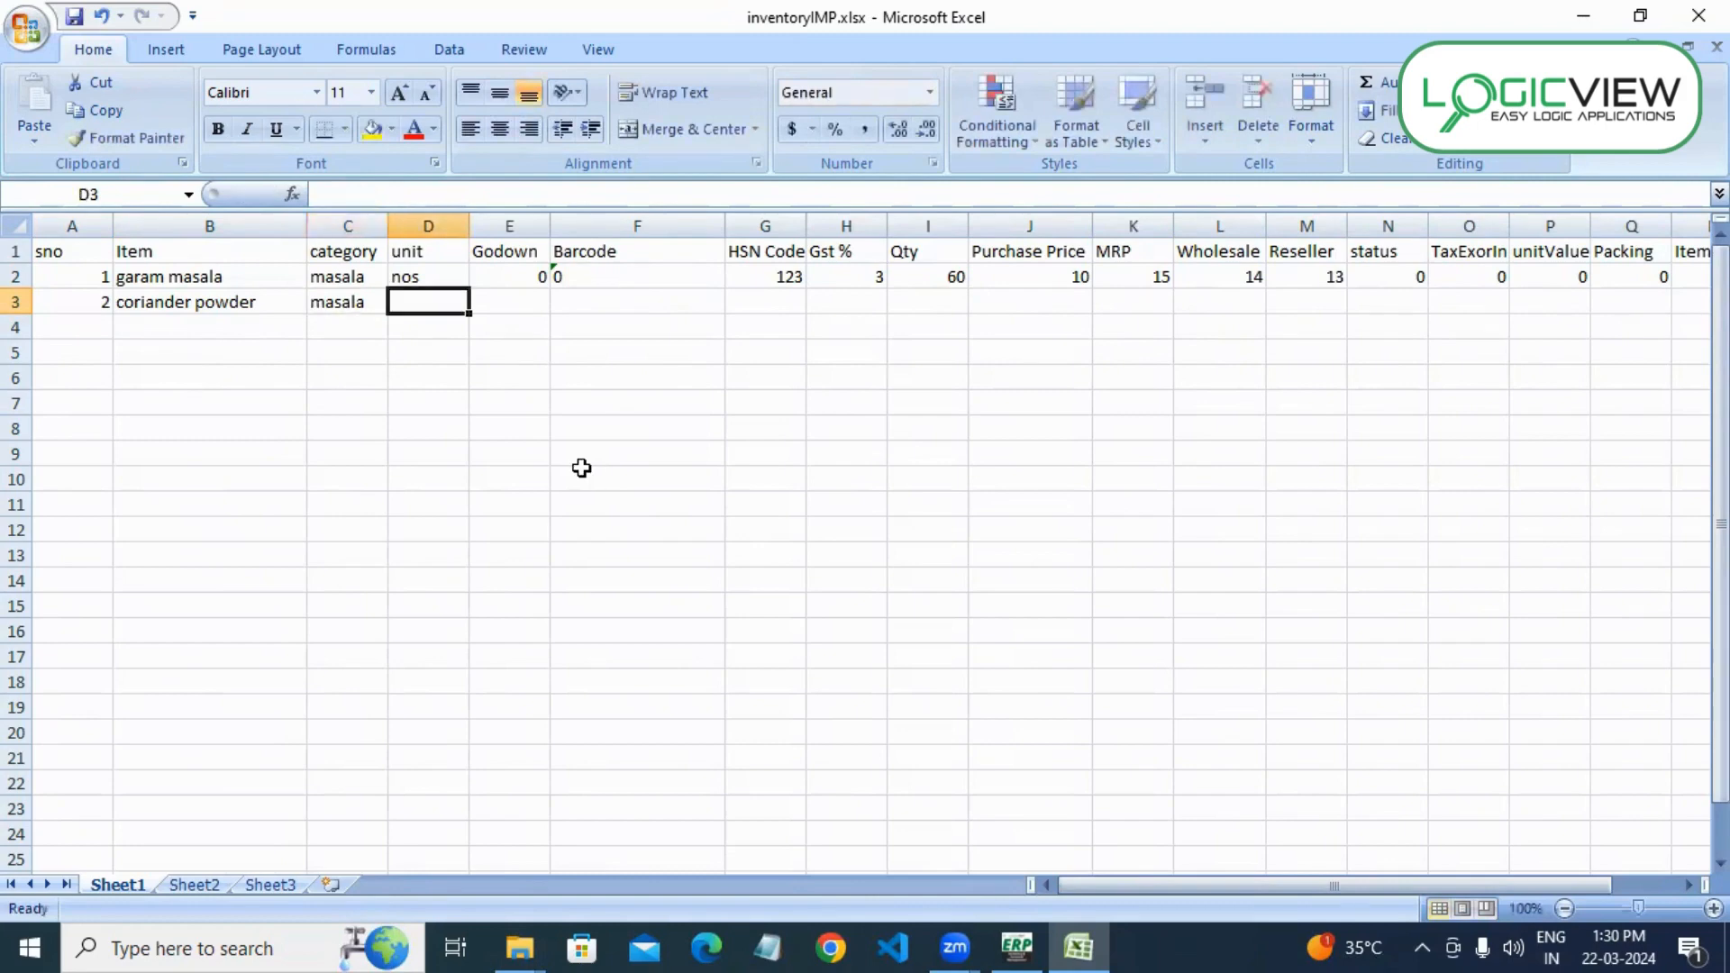
type("nos")
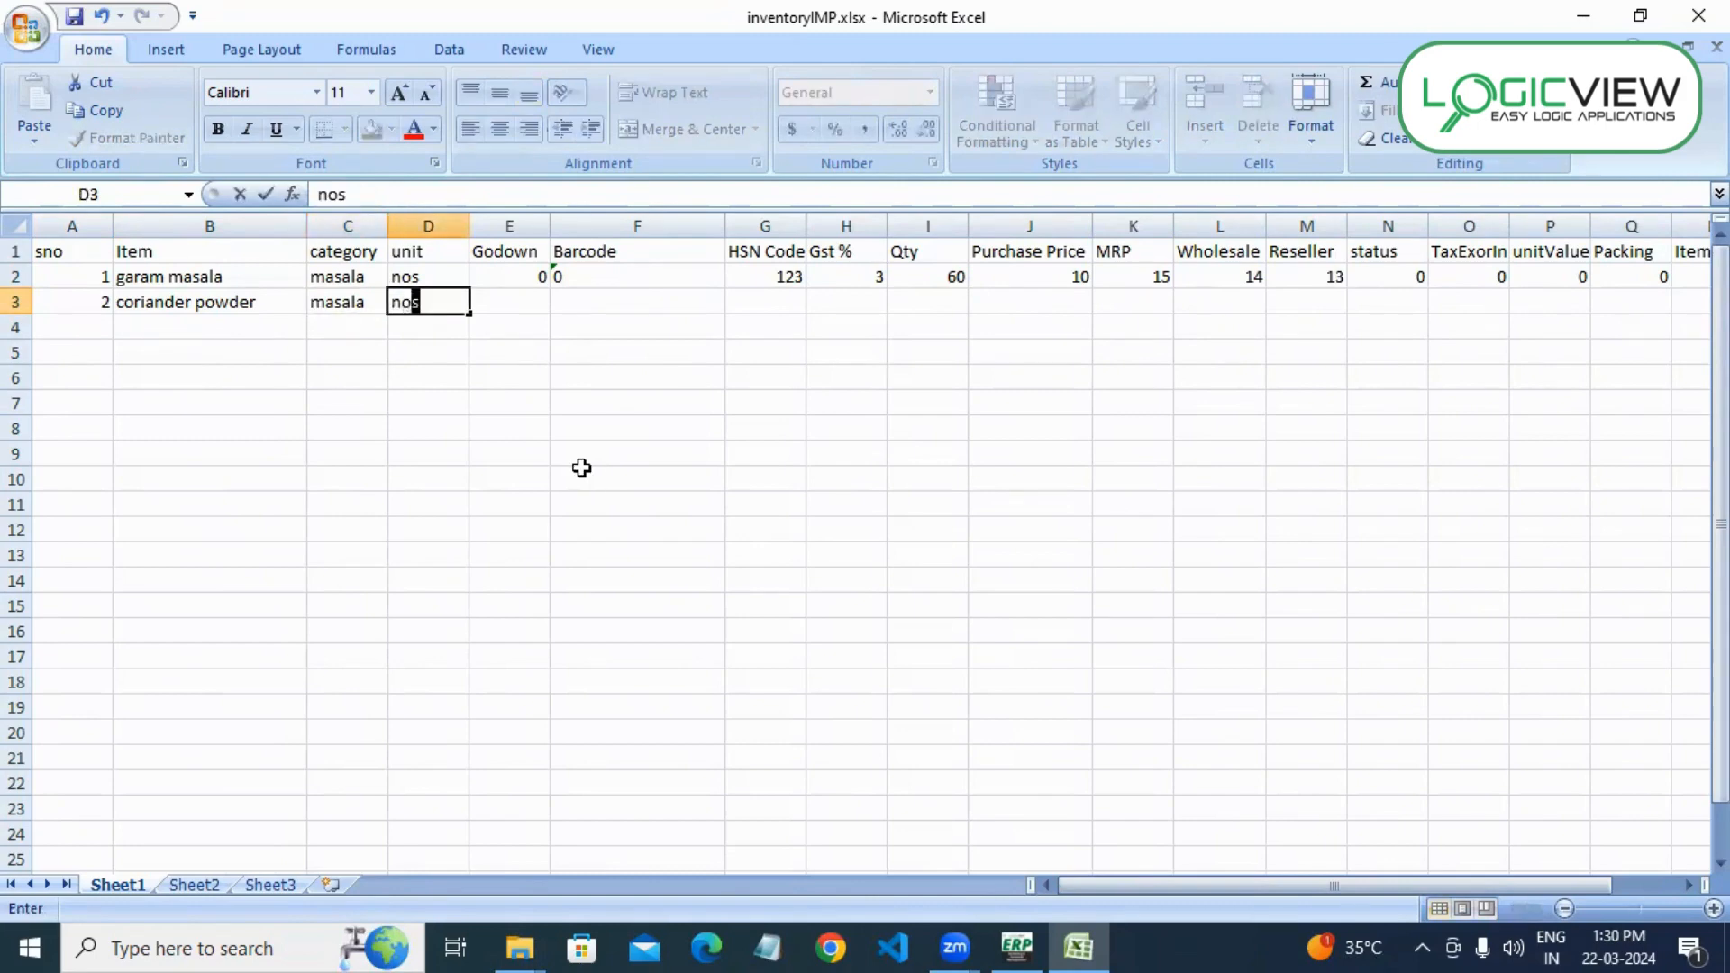
type("0")
key("BackSpace")
left_click(541, 474)
left_click(530, 277)
key("Right")
key("Right")
key("Right")
key("Right")
key("Right")
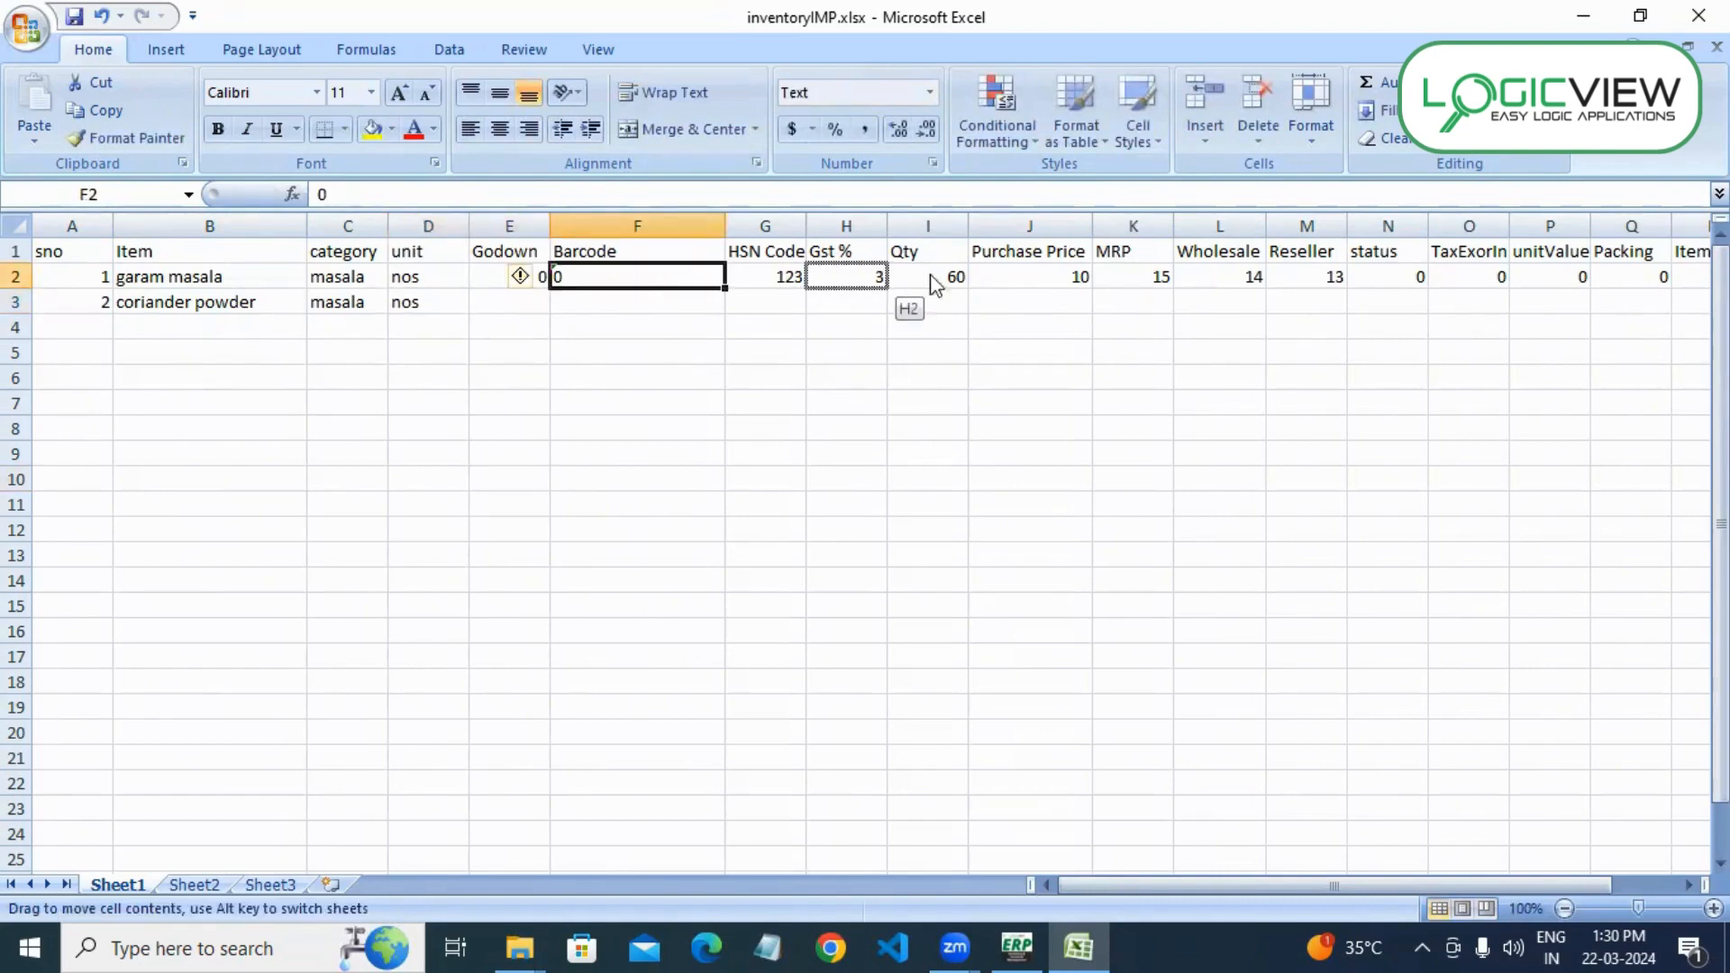
left_click(1085, 439)
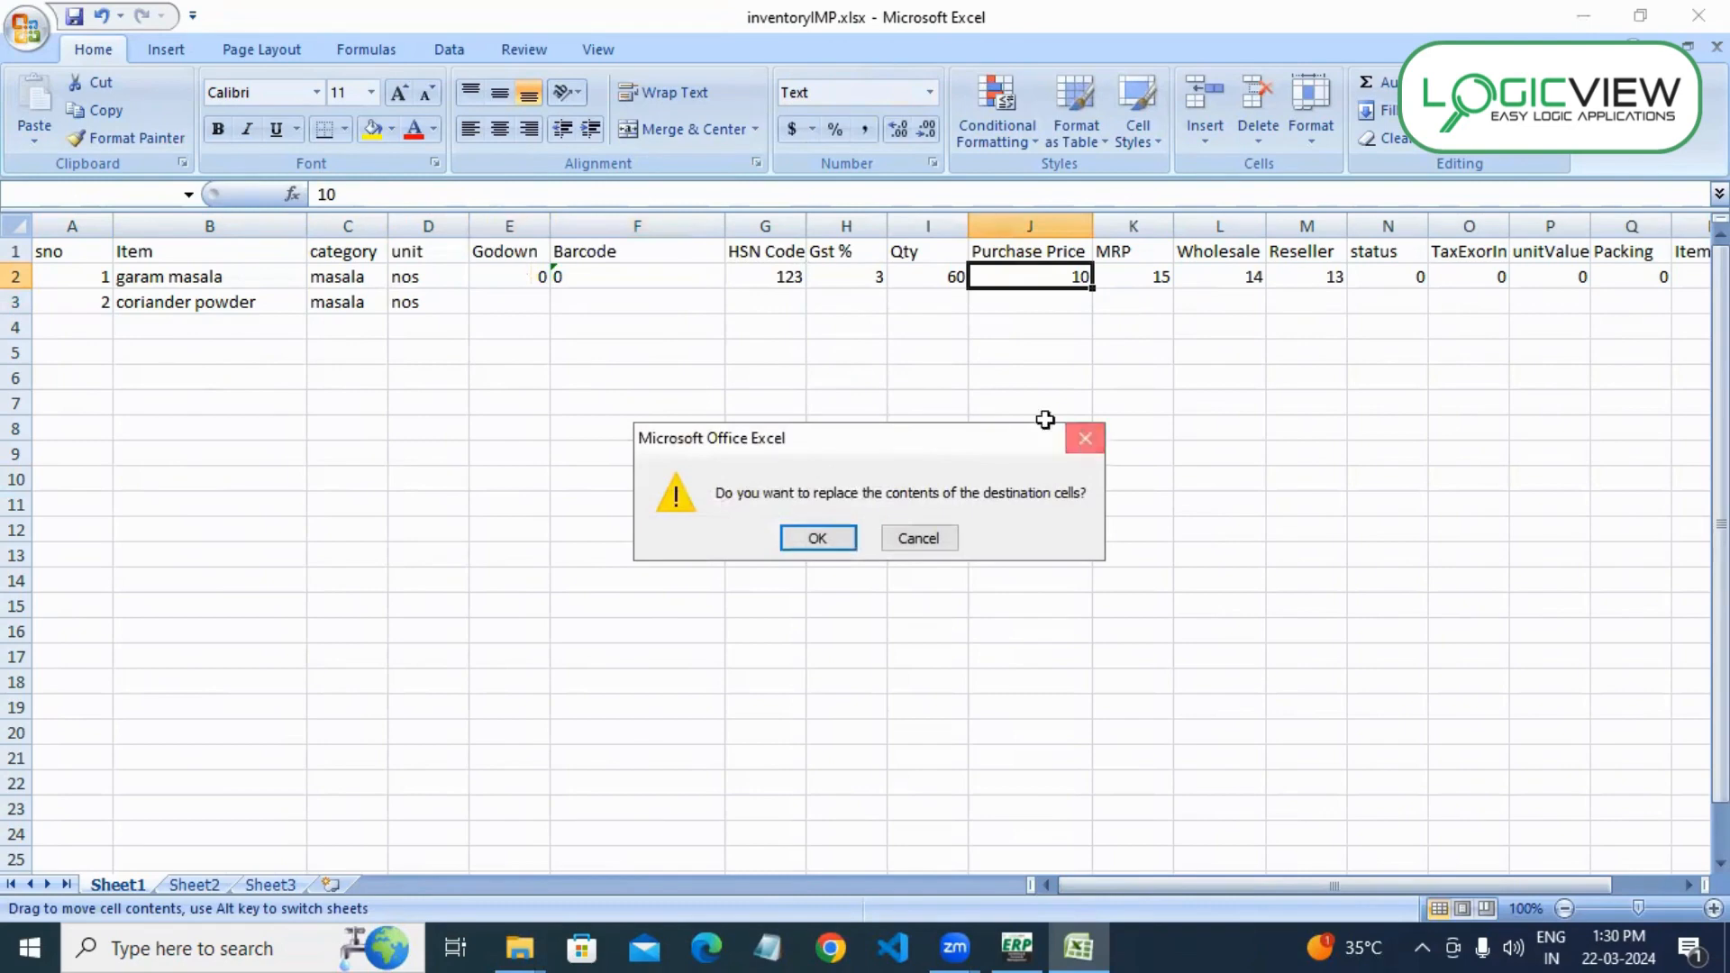
left_click(487, 276)
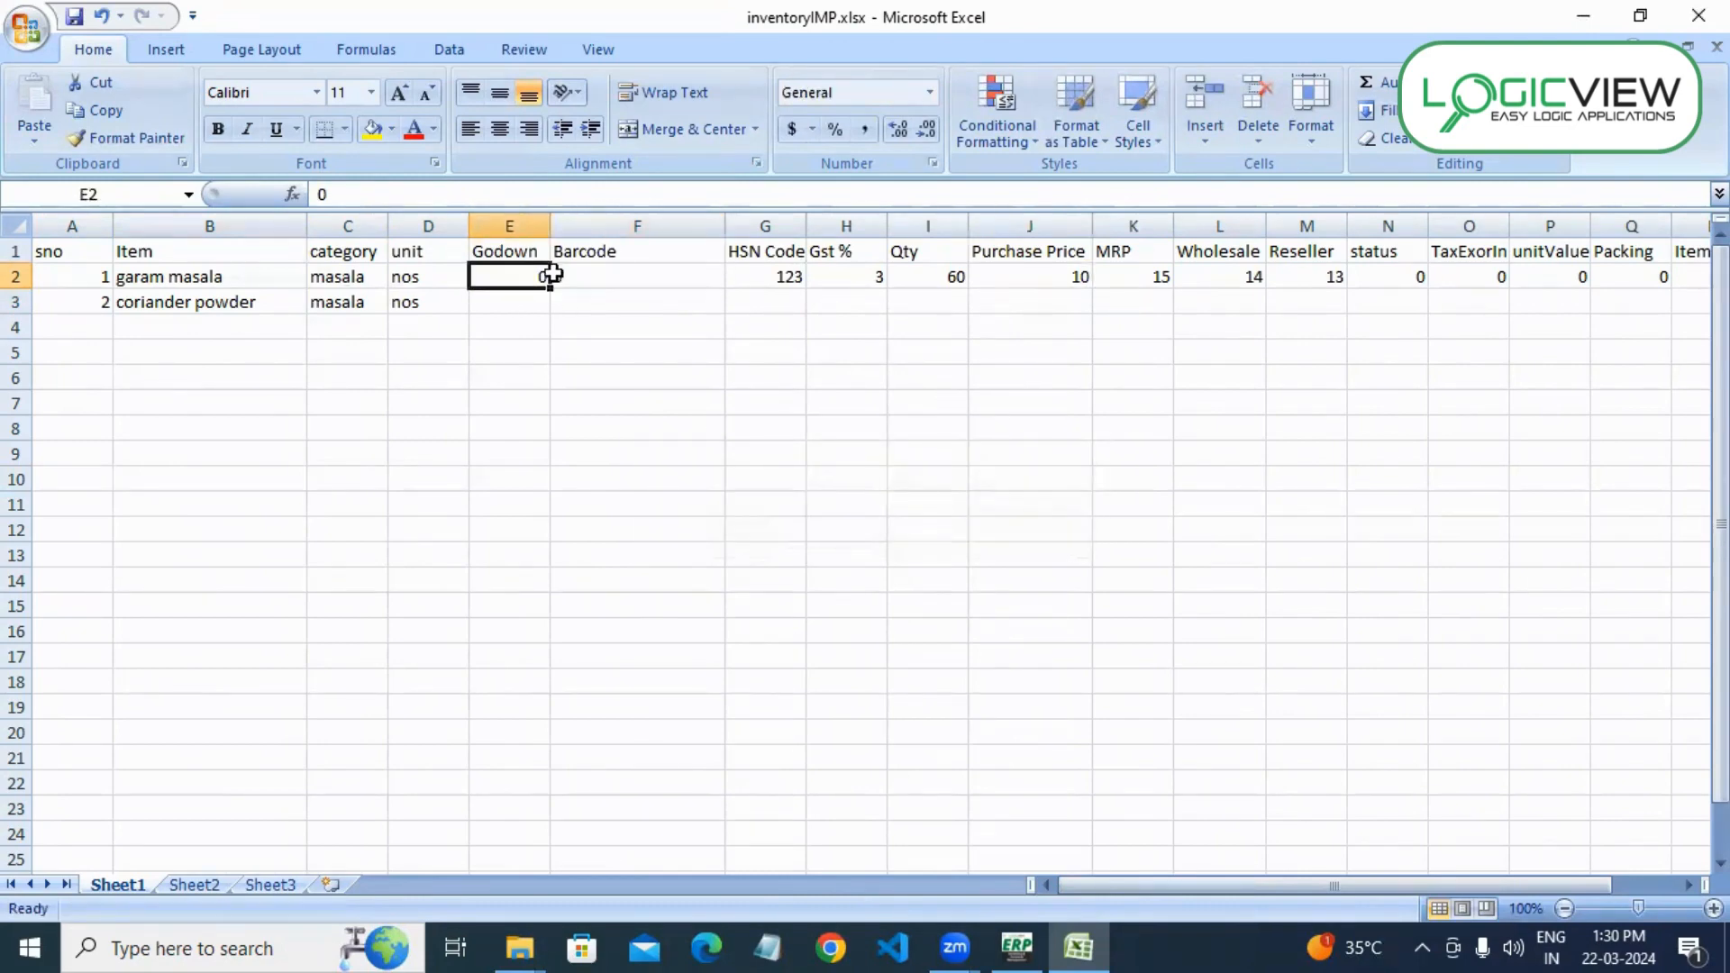
left_click_drag(523, 273, 766, 276)
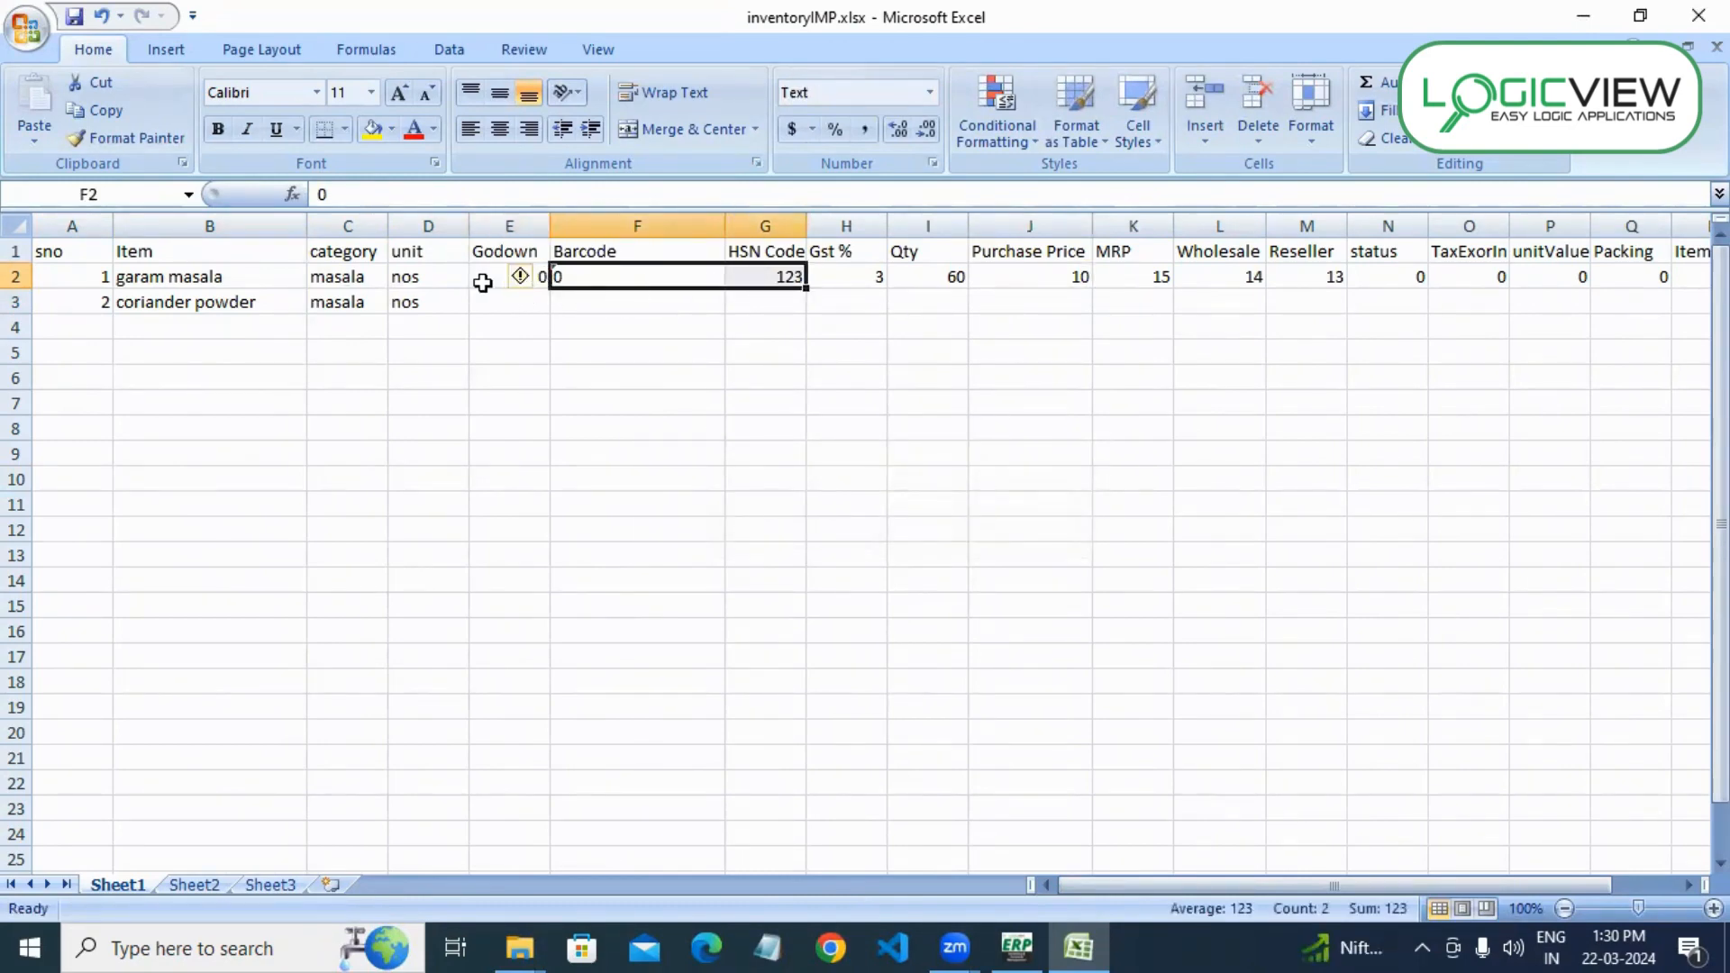
left_click(494, 276)
left_click_drag(498, 277, 1100, 277)
left_click_drag(1207, 277, 1576, 275)
left_click(645, 402)
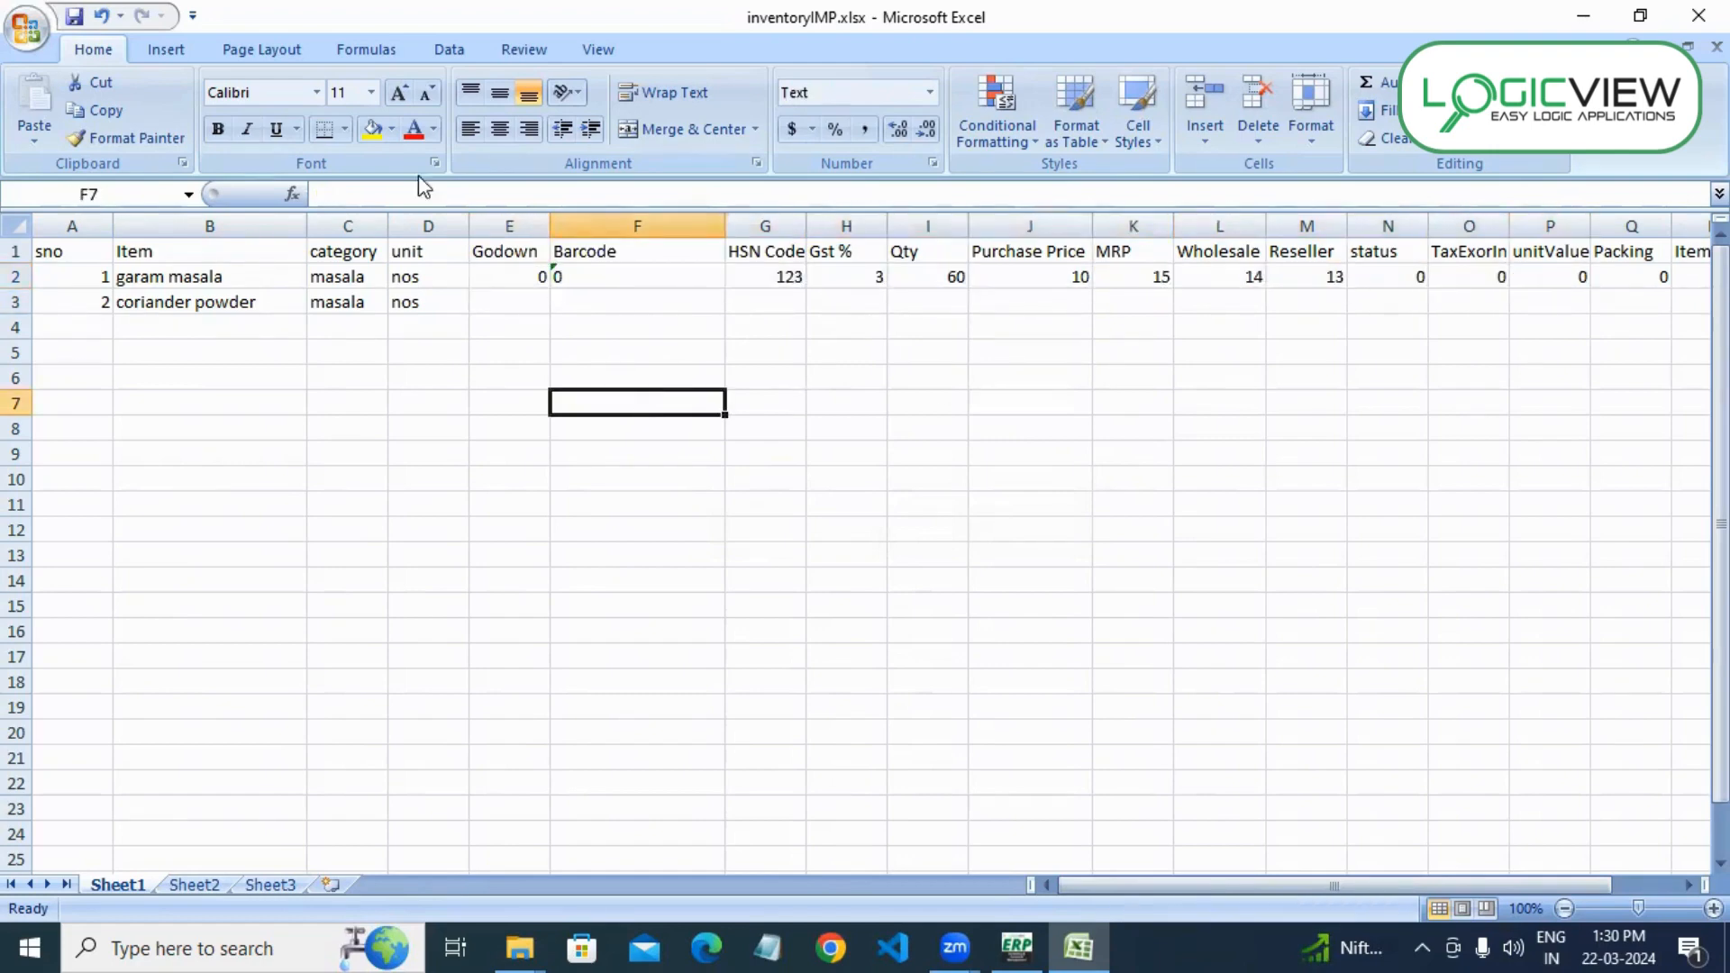
double_click(523, 276)
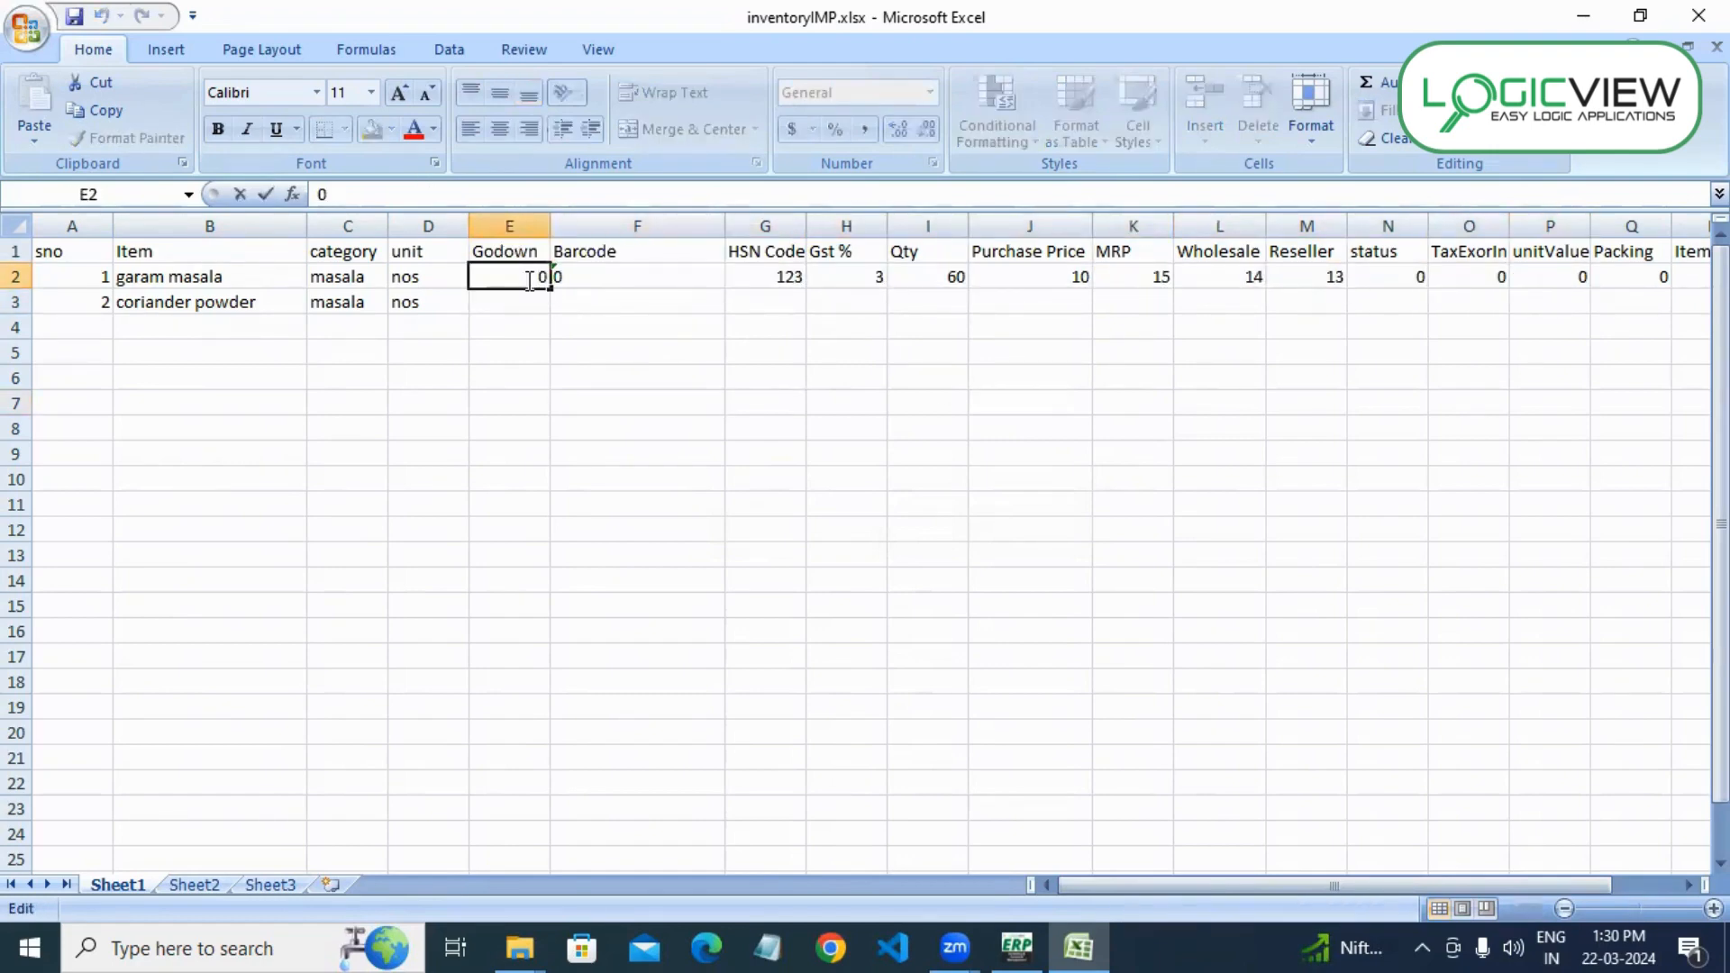
double_click(530, 280)
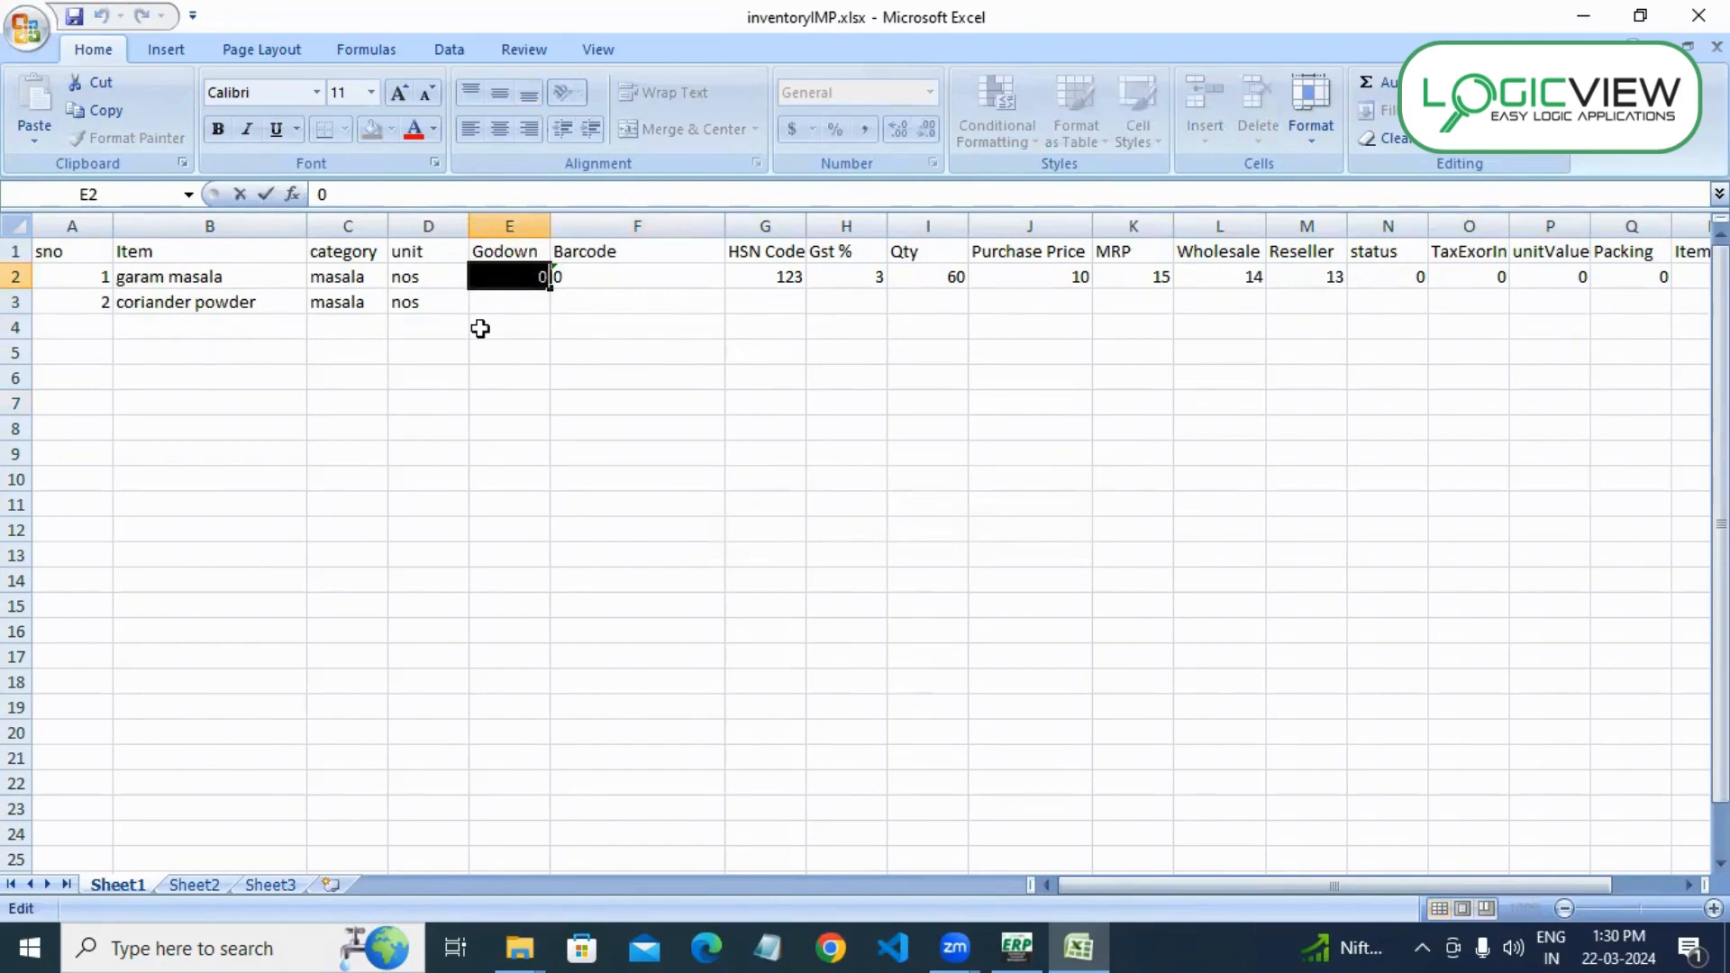
left_click(455, 374)
- Copy the garam masala row's values from Godown through Rack No (E2:S2) into the coriander powder row, starting at E3
left_click(523, 276)
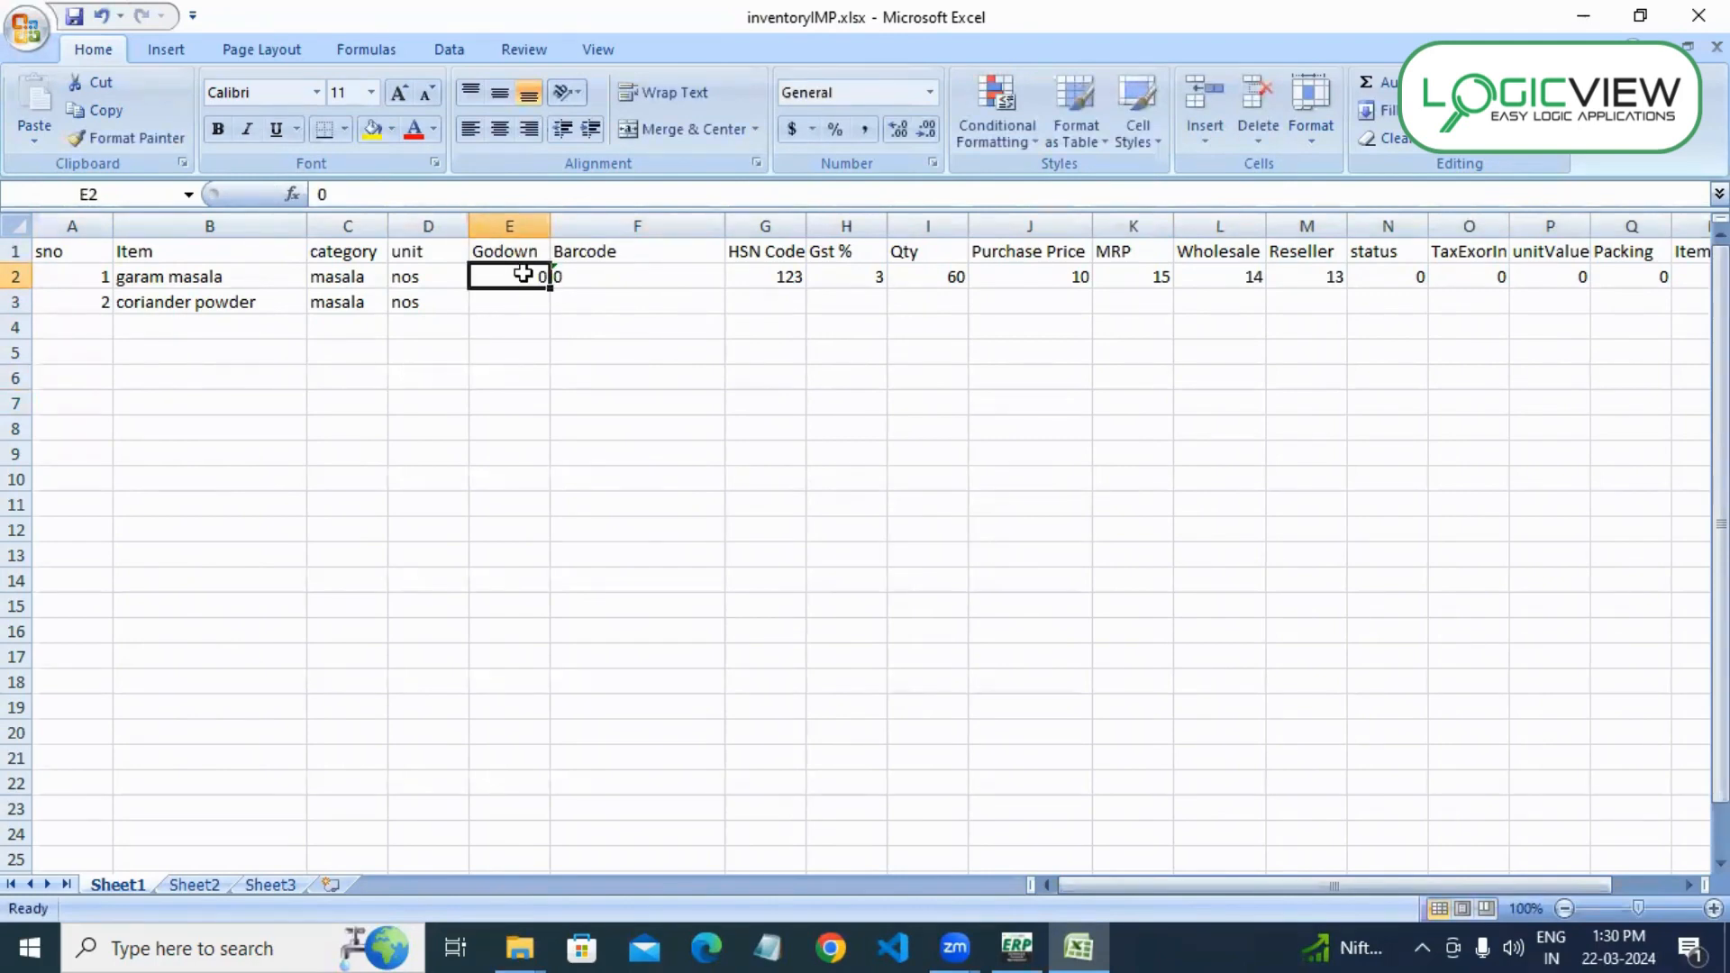
key("shift+Right")
key("shift+Right")
key("shift+Right")
key("shift+Right")
key("shift+Right")
key("shift+Right")
key("shift+Right")
key("shift+Right")
key("shift+Right")
key("shift+Right")
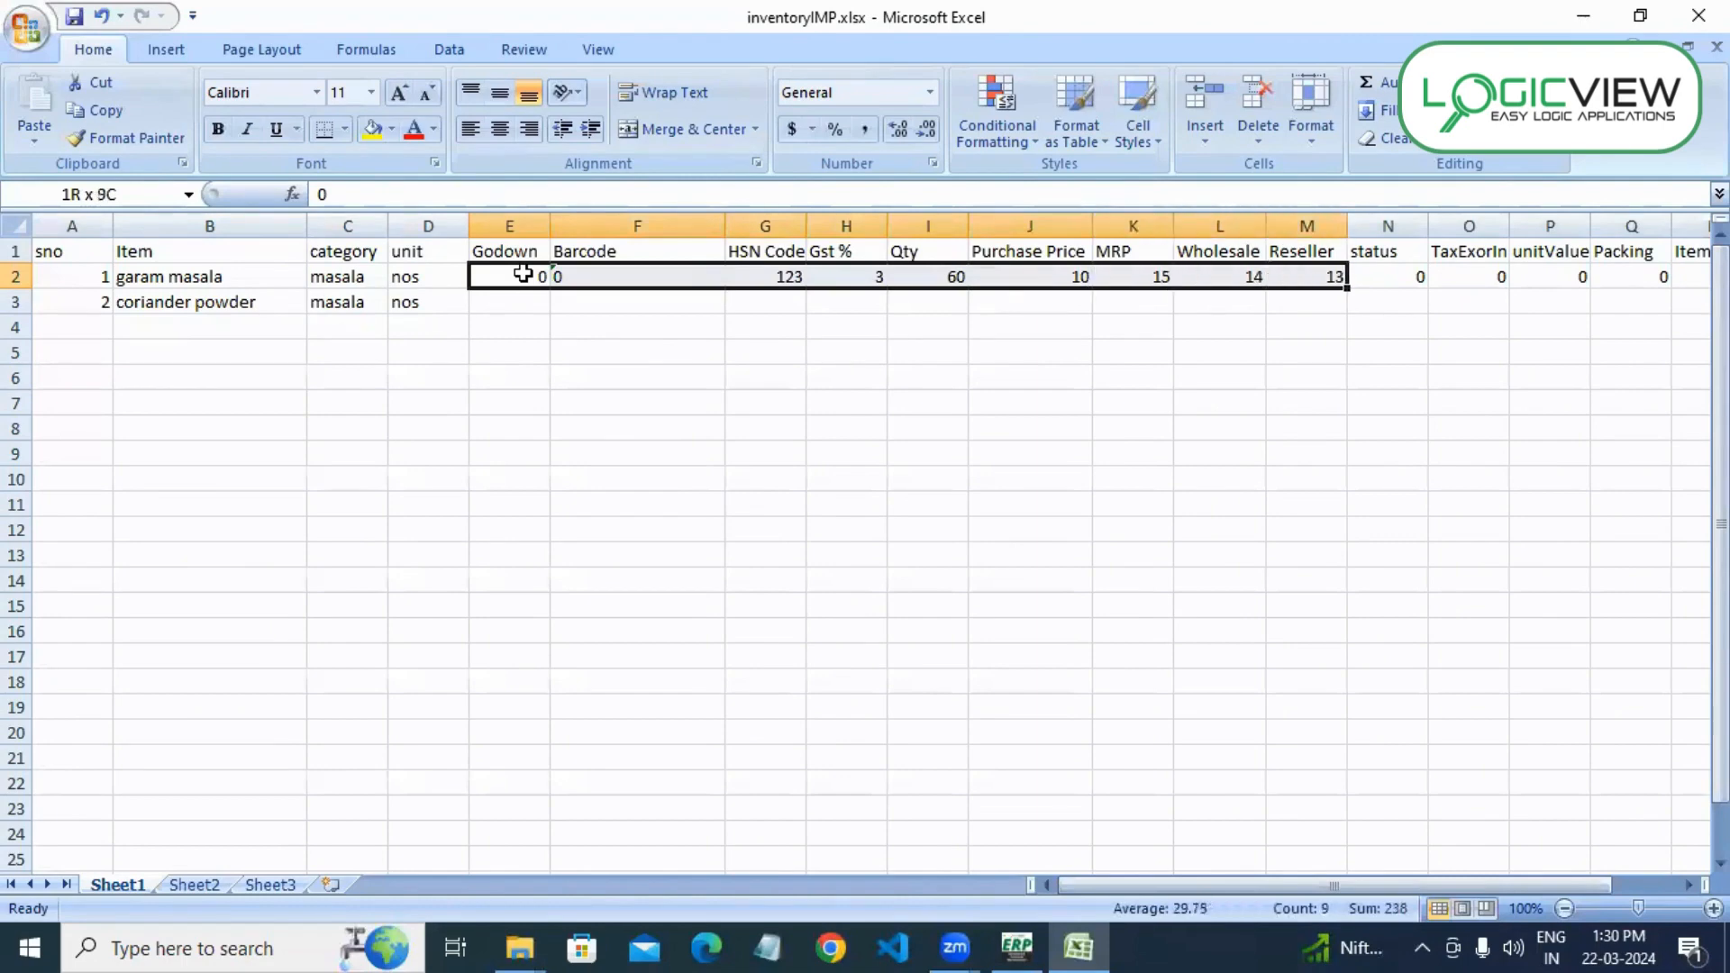
key("shift+Right")
key("shift+Right")
key("shift+Right")
key("shift+Right")
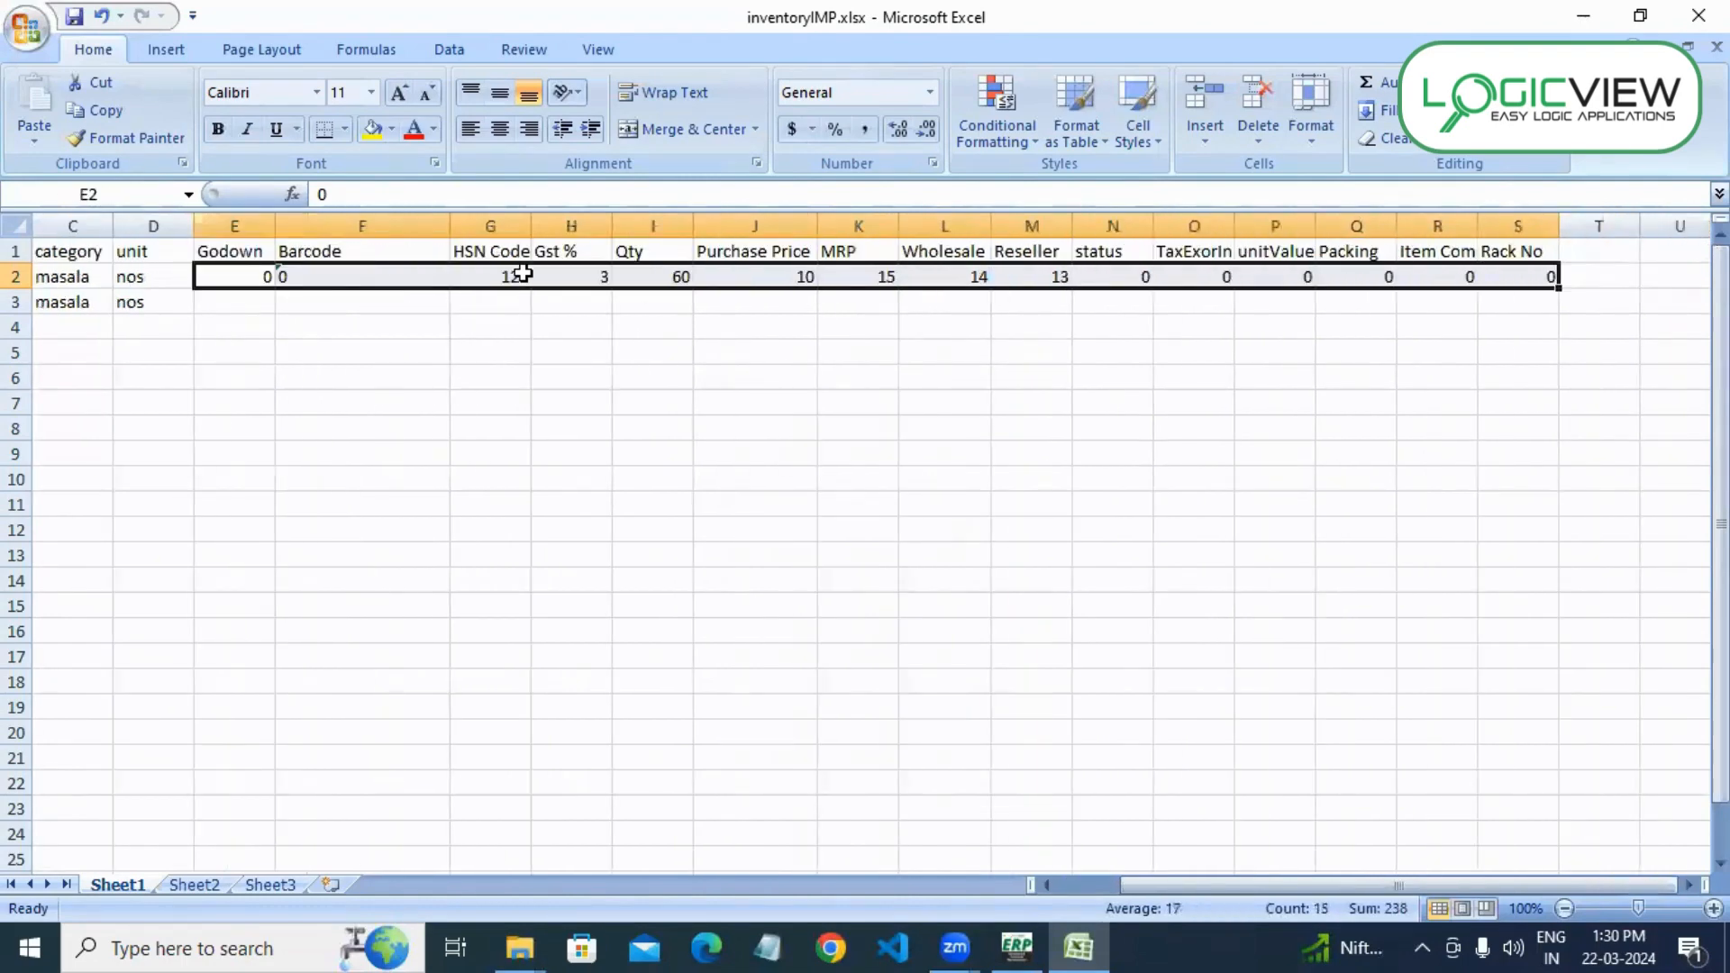
key("ctrl+c")
key("Down")
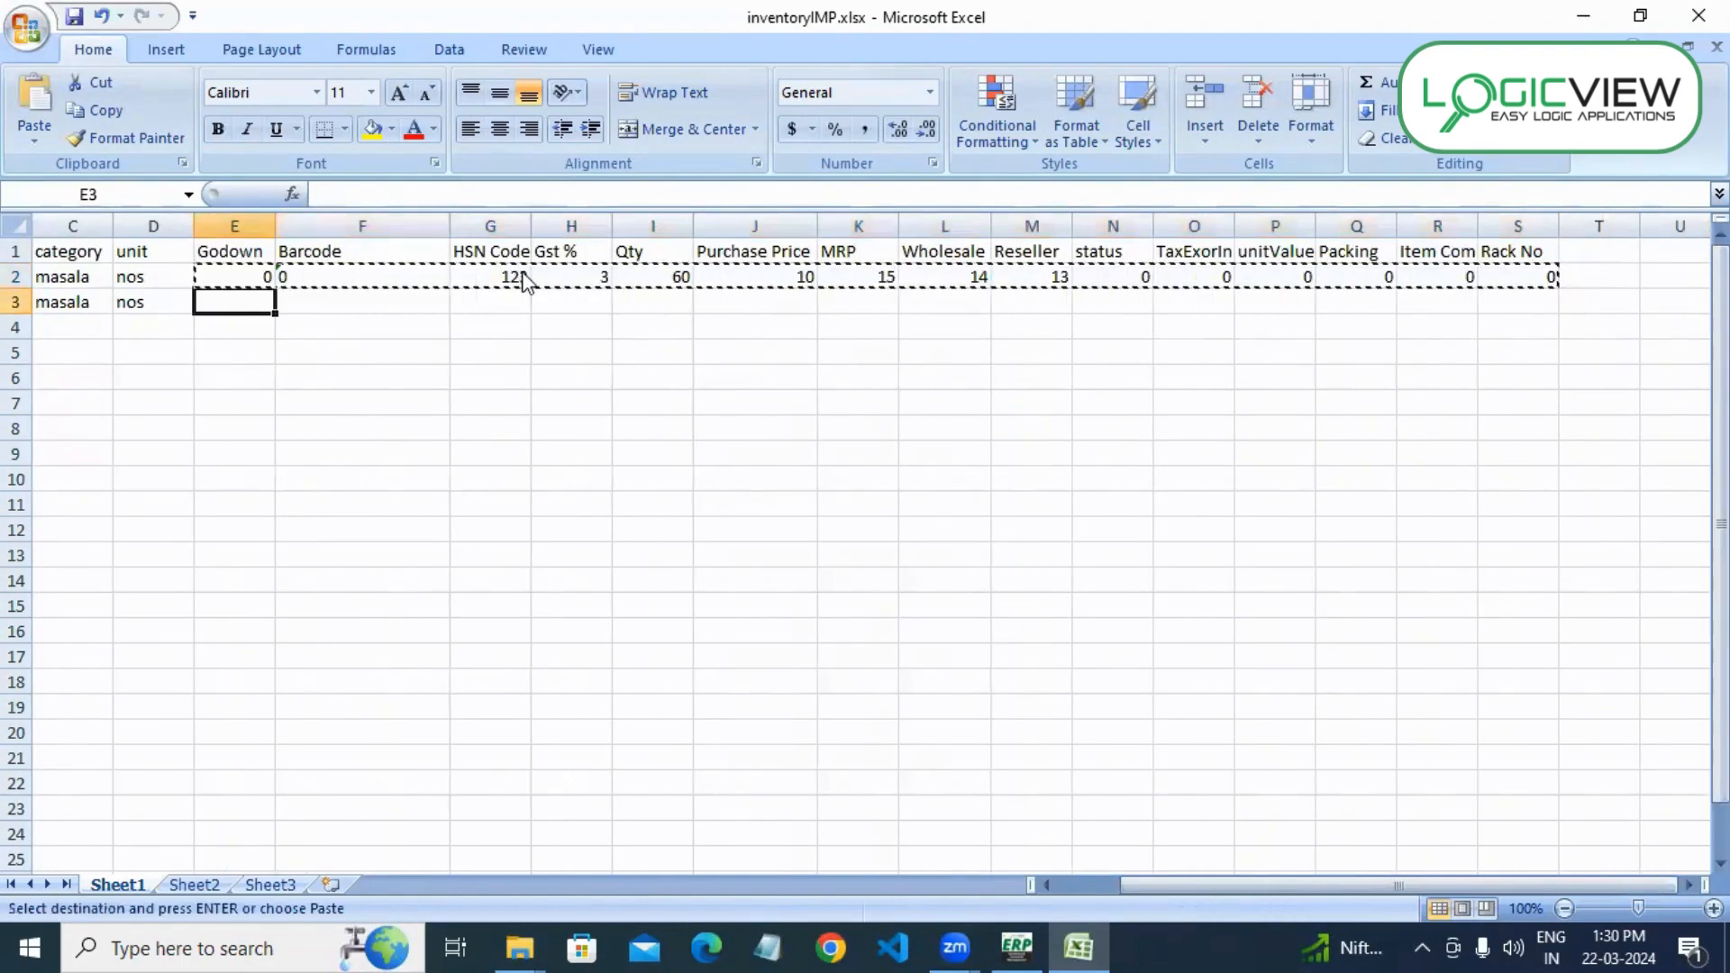
key("ctrl+v")
left_click(571, 454)
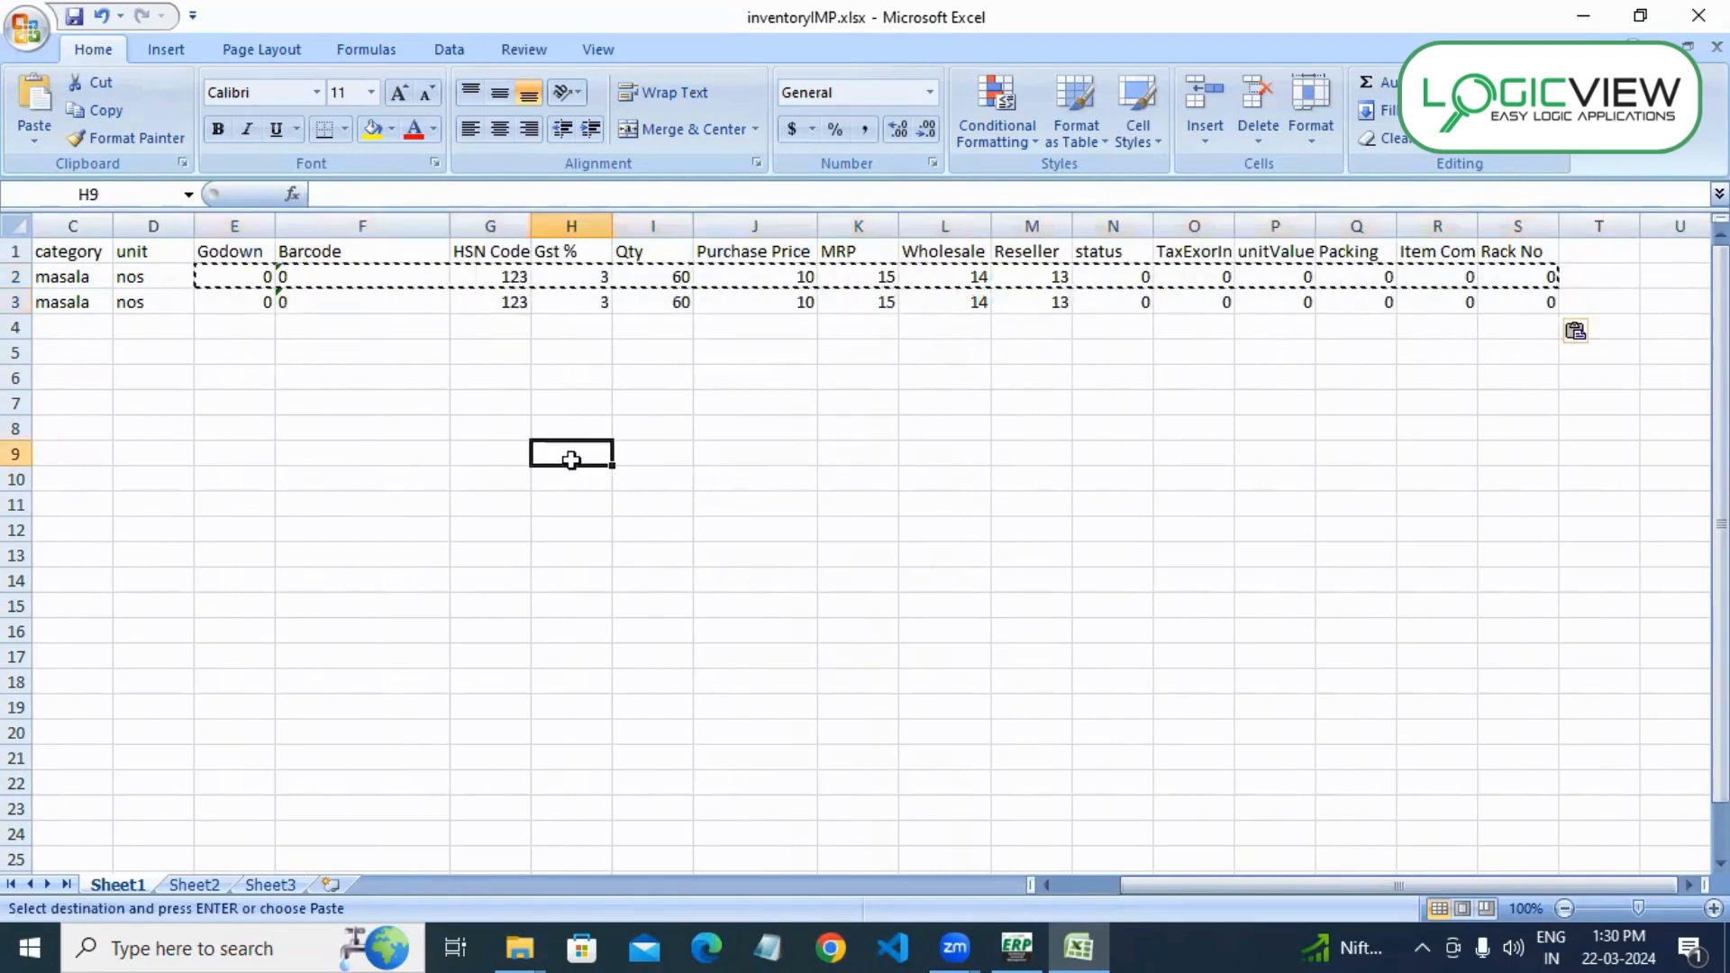
- Close the inventoryIMP.xlsx workbook with its changes saved
double_click(668, 357)
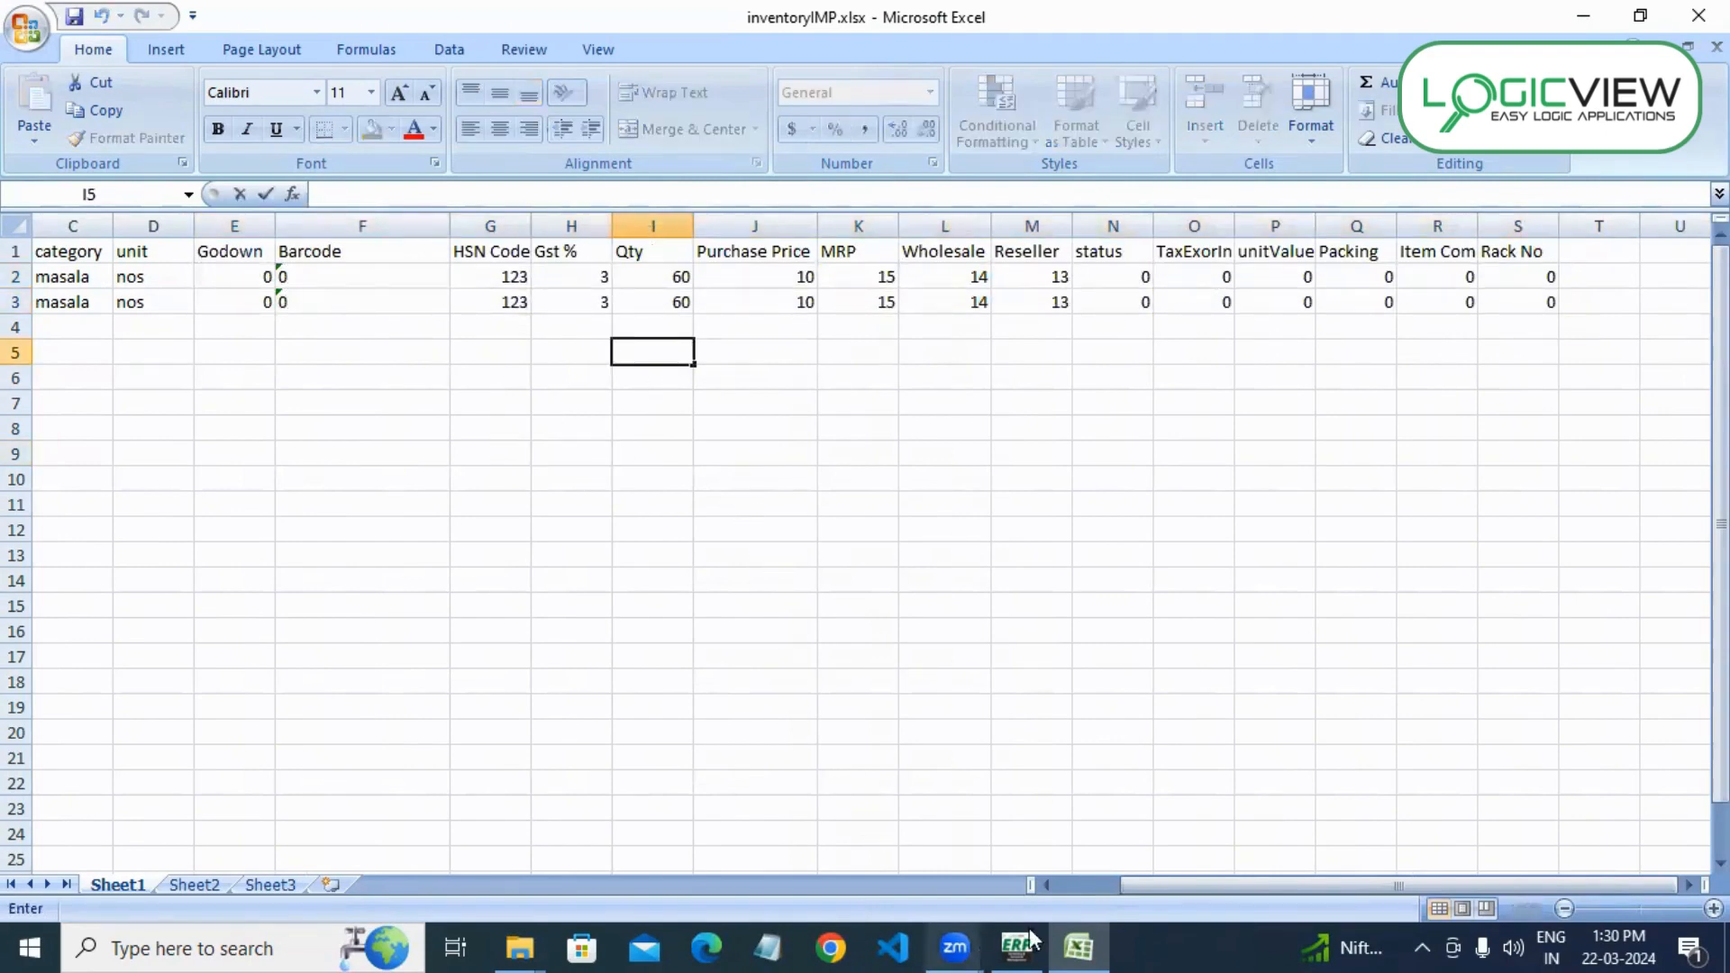
left_click_drag(1140, 890, 1077, 884)
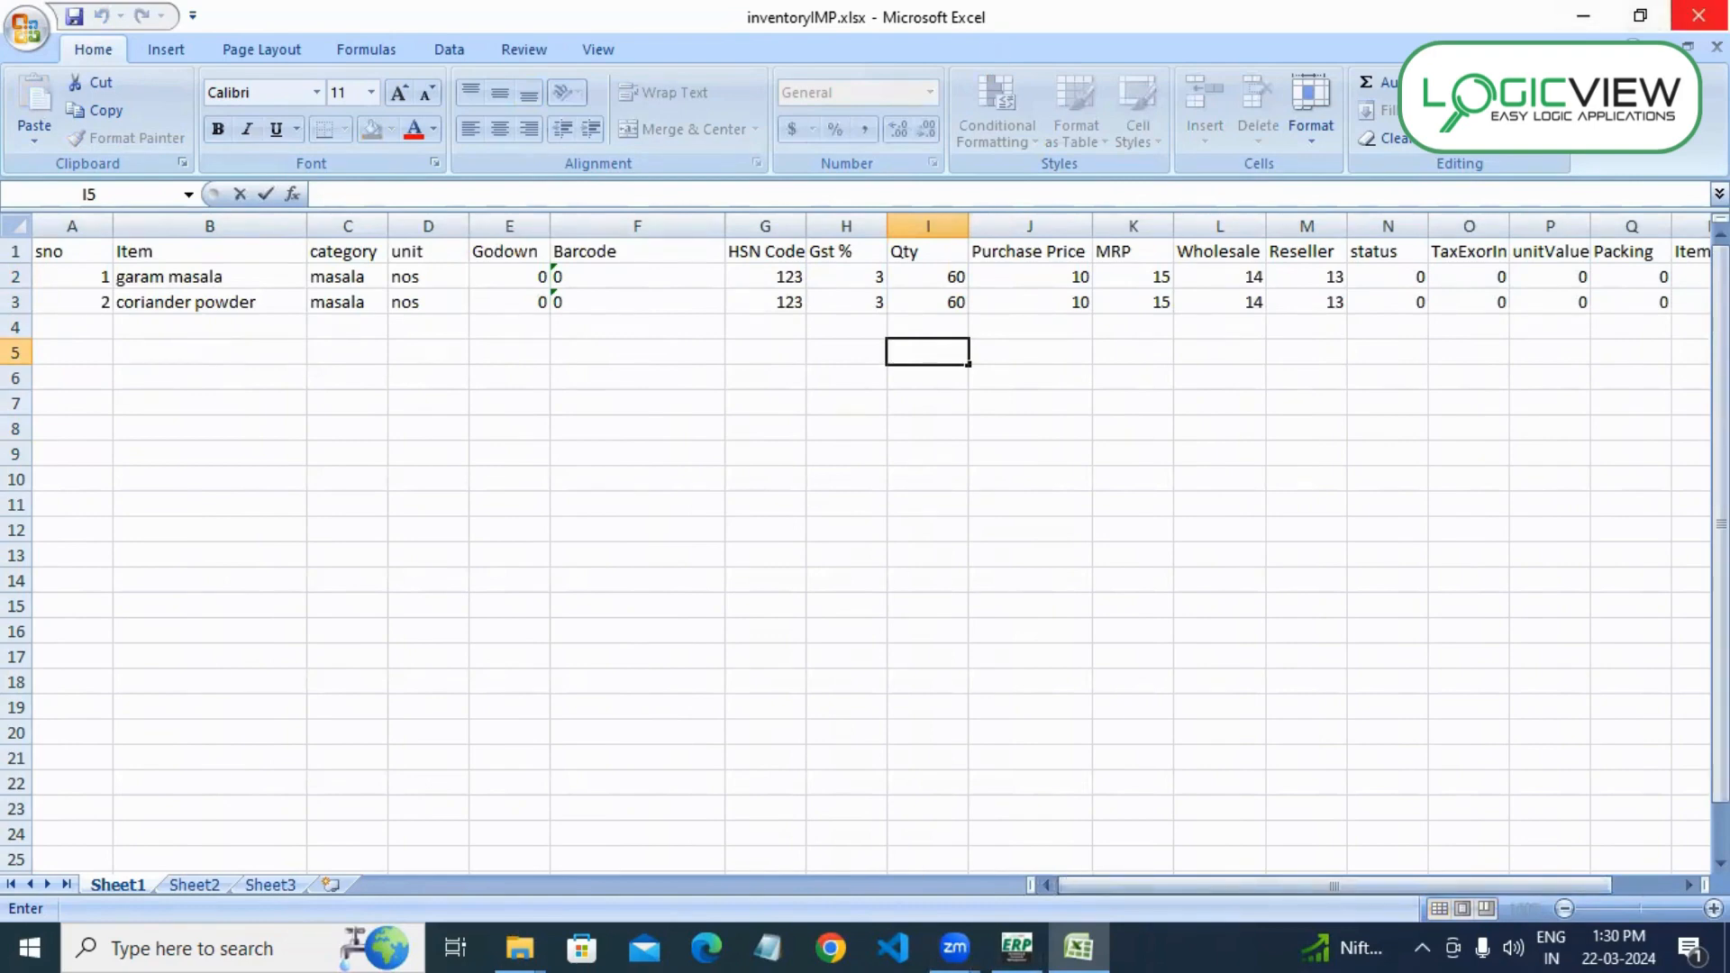
left_click(1697, 15)
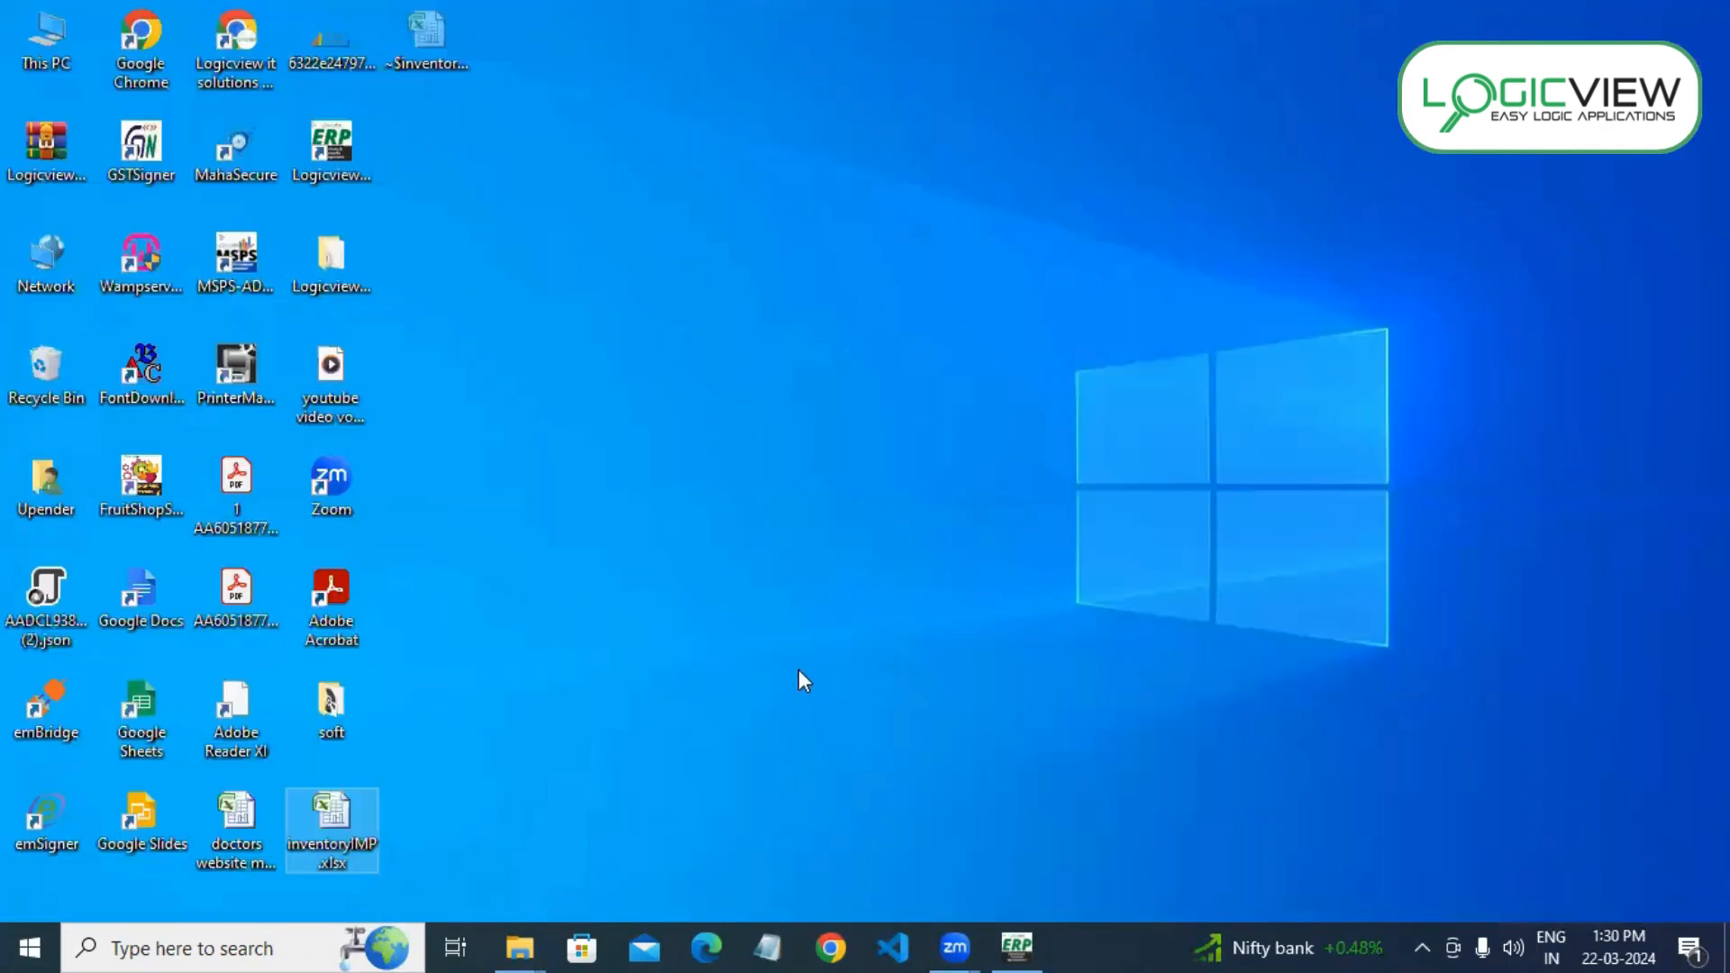
- Switch to LogicviewERP and open the item import page of the Inventory Entry window
mouse_move(1042, 937)
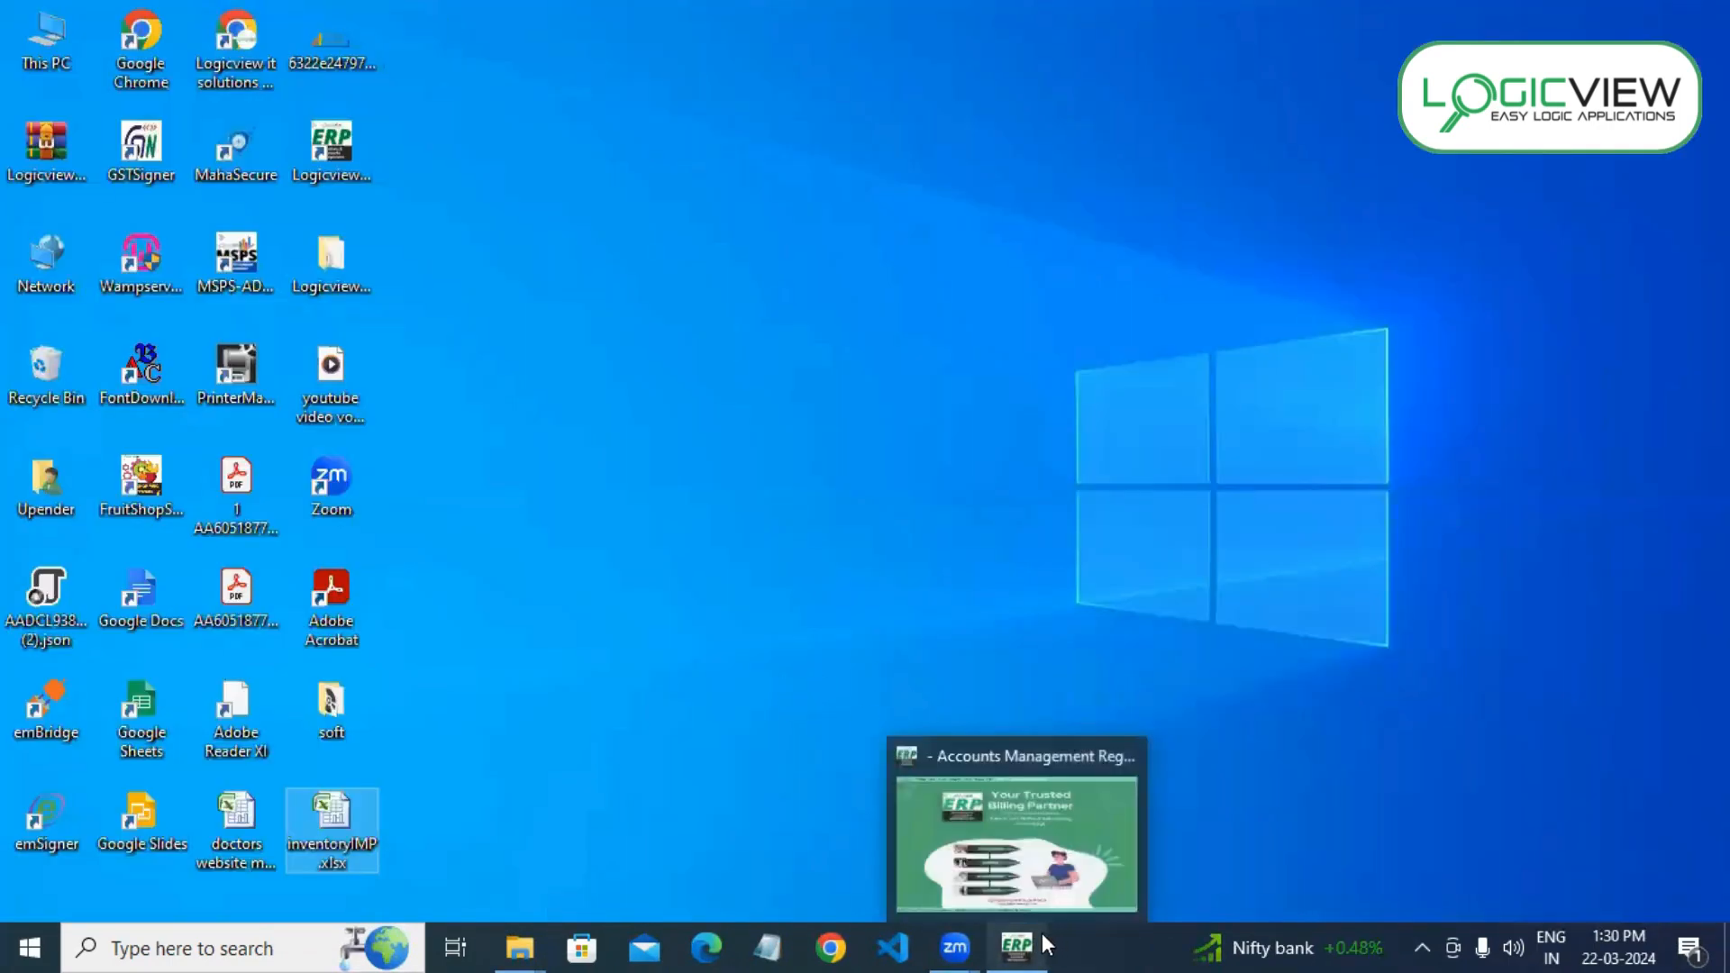
left_click(1031, 905)
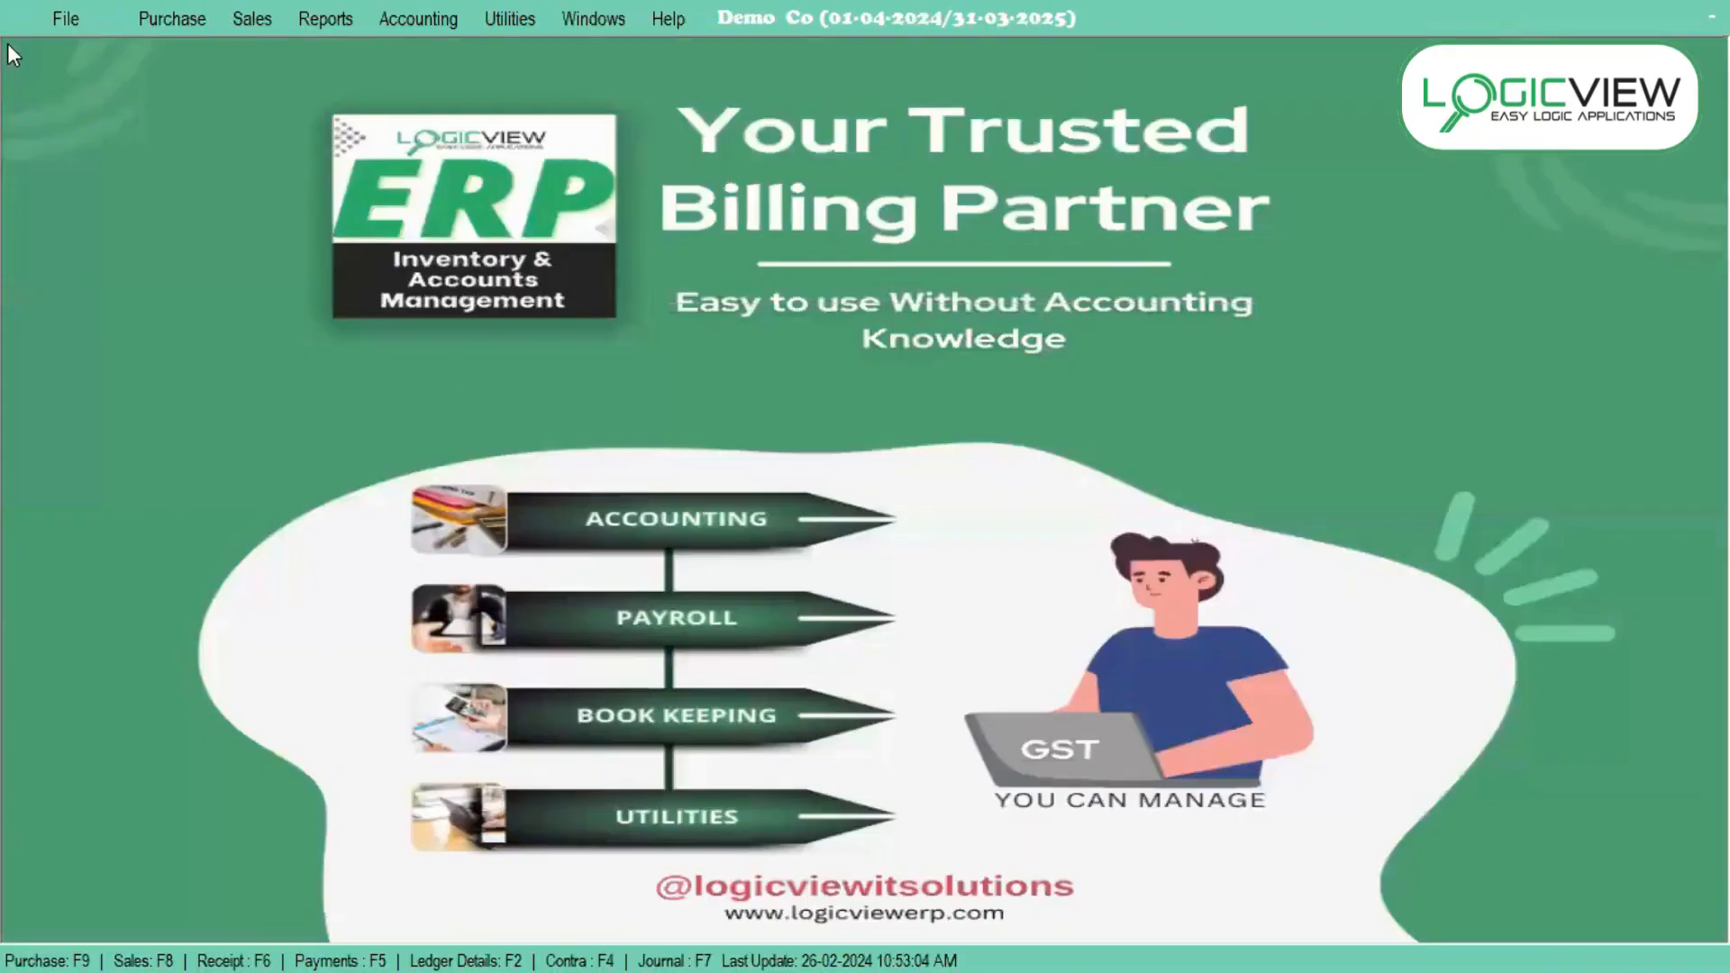
left_click(50, 20)
mouse_move(77, 65)
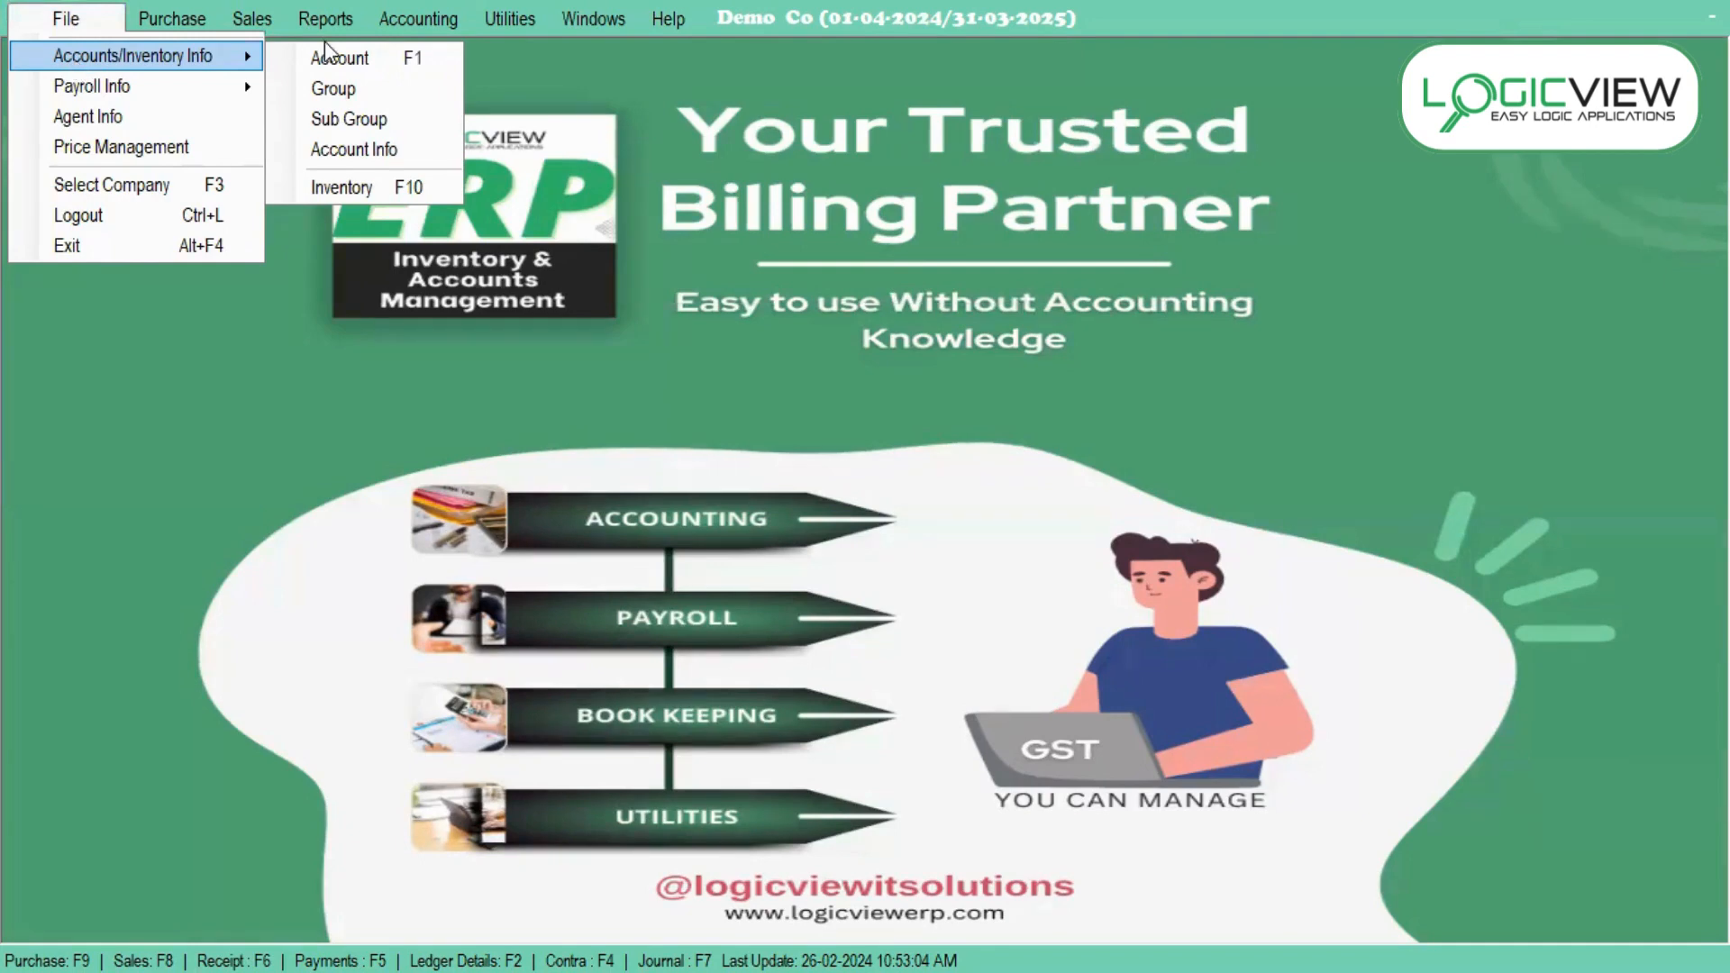
left_click(353, 187)
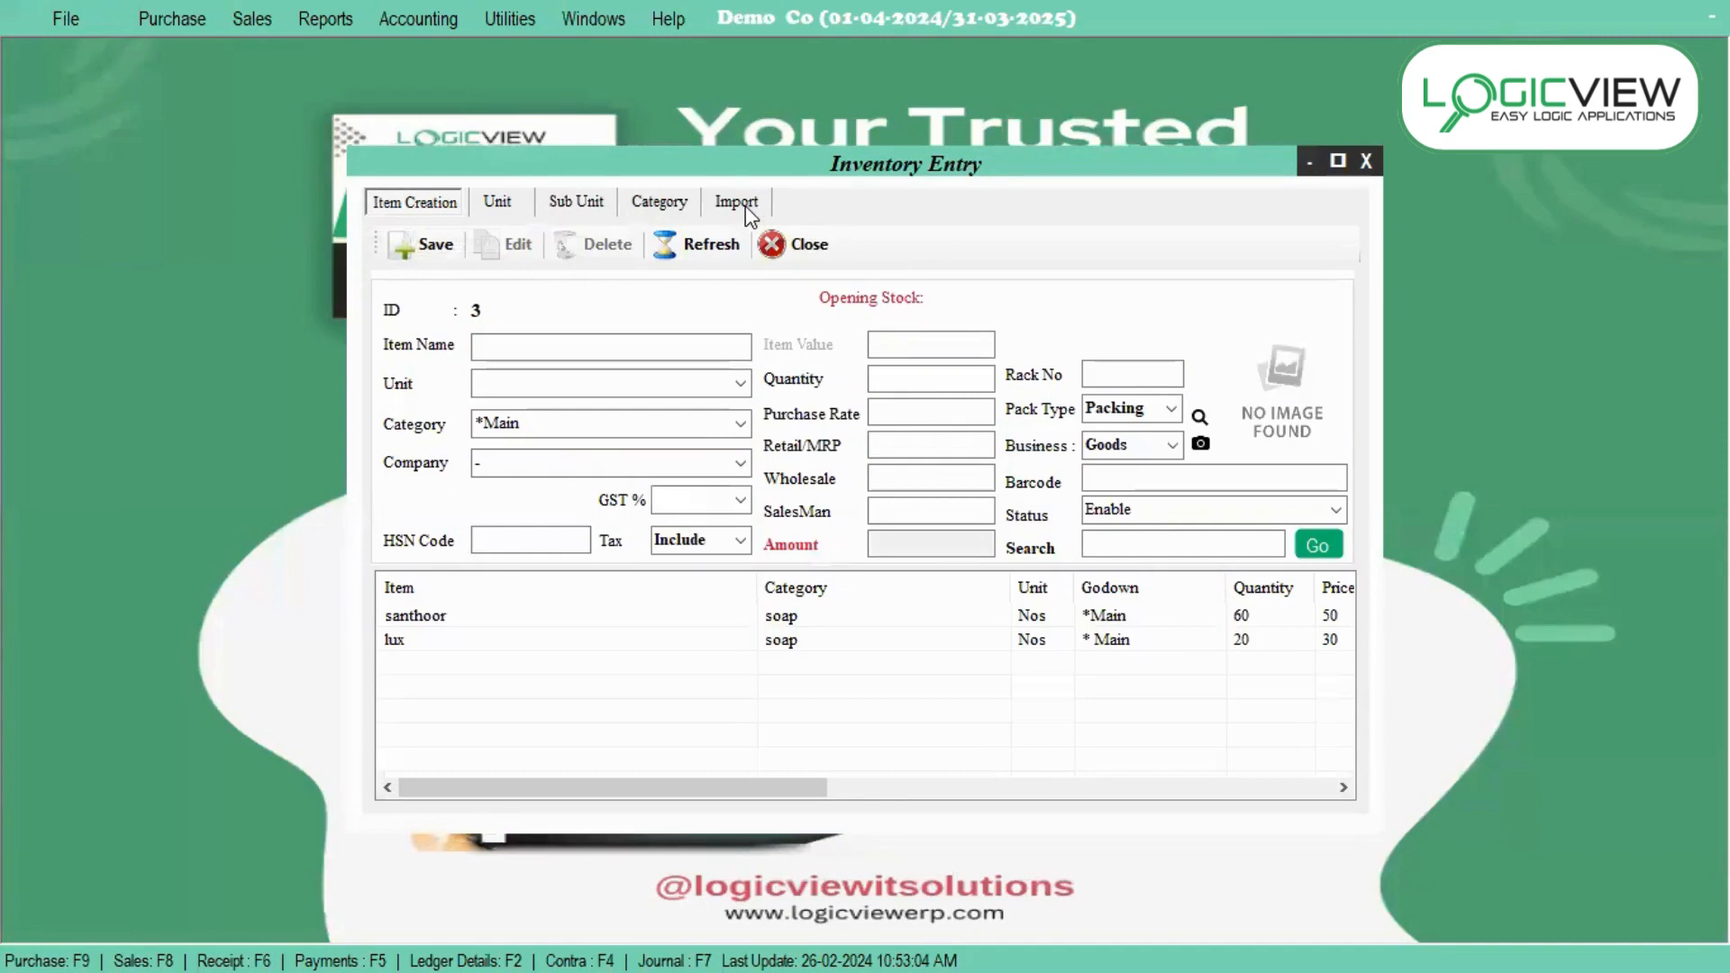
left_click(743, 207)
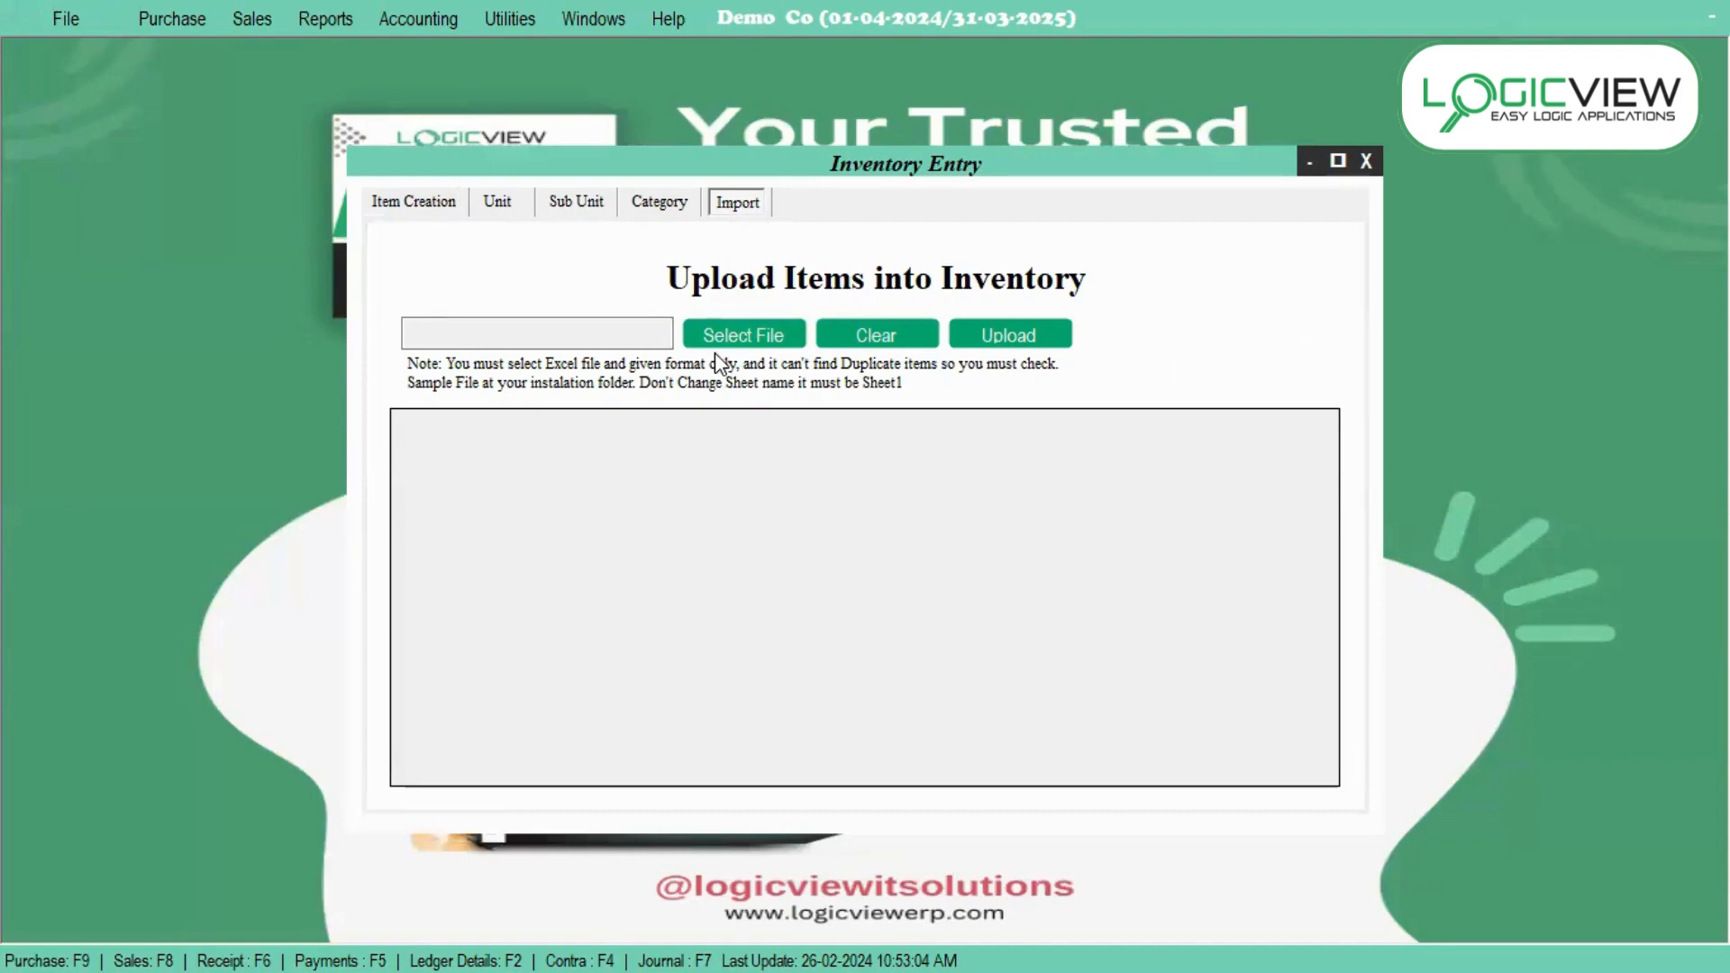
- Load inventoryIMP.xlsx from the Desktop as the import file and upload its items into the inventory
left_click(762, 337)
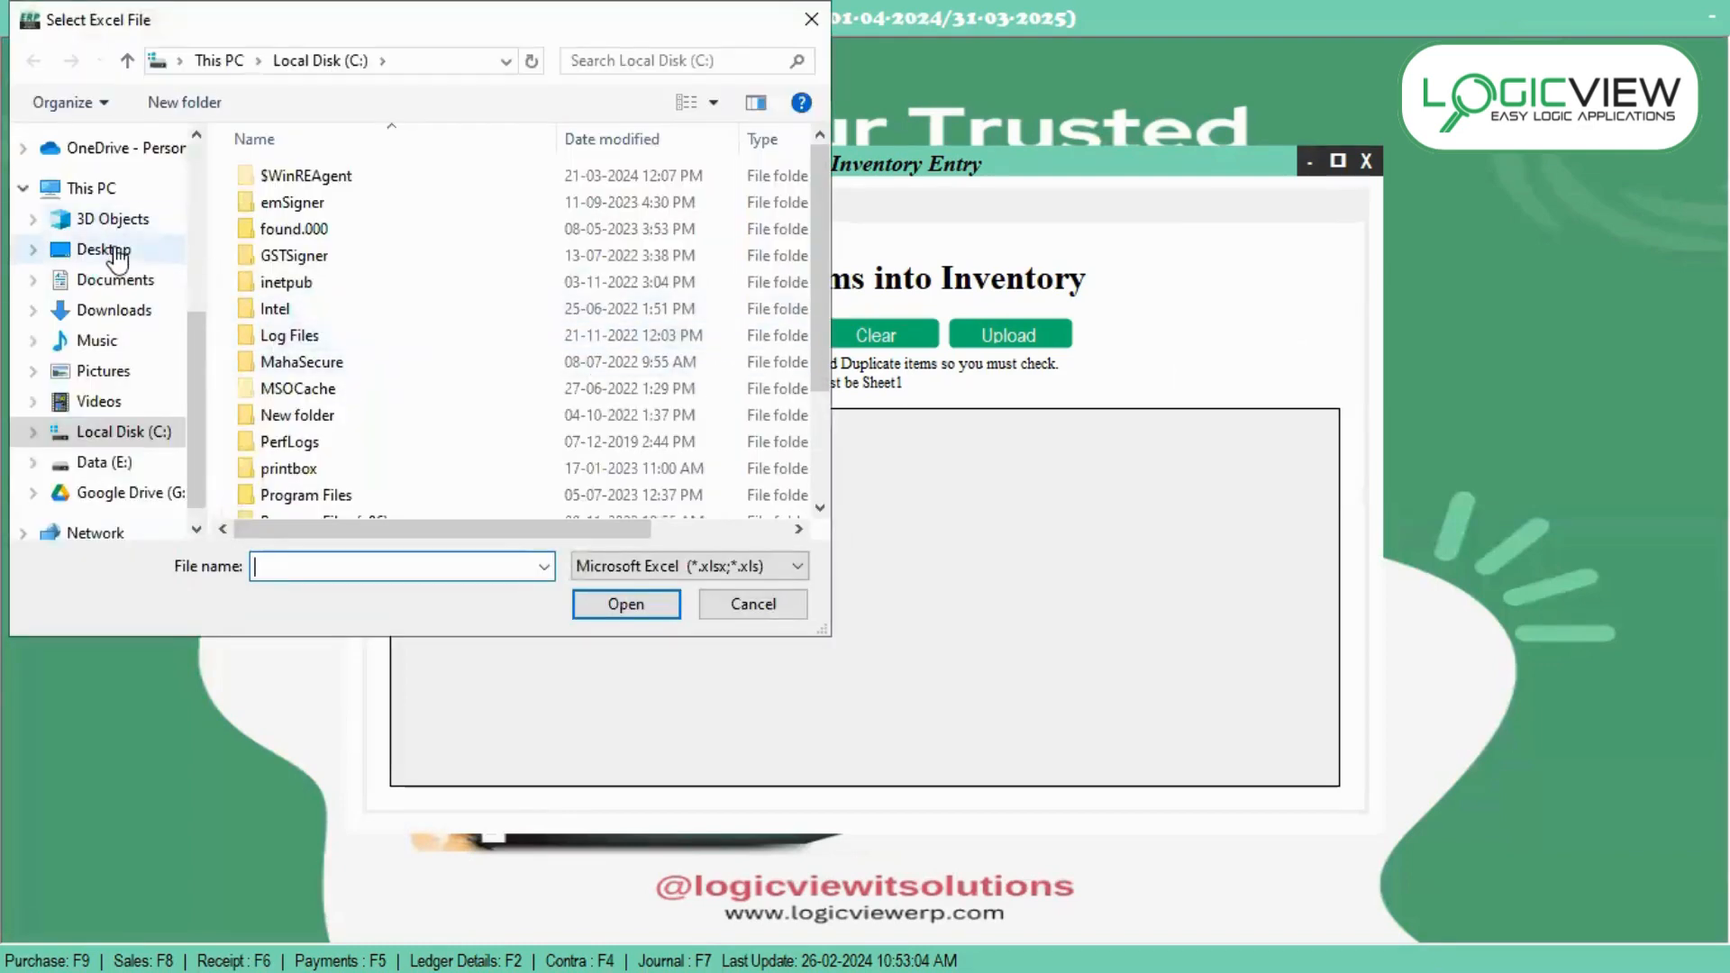
left_click(123, 257)
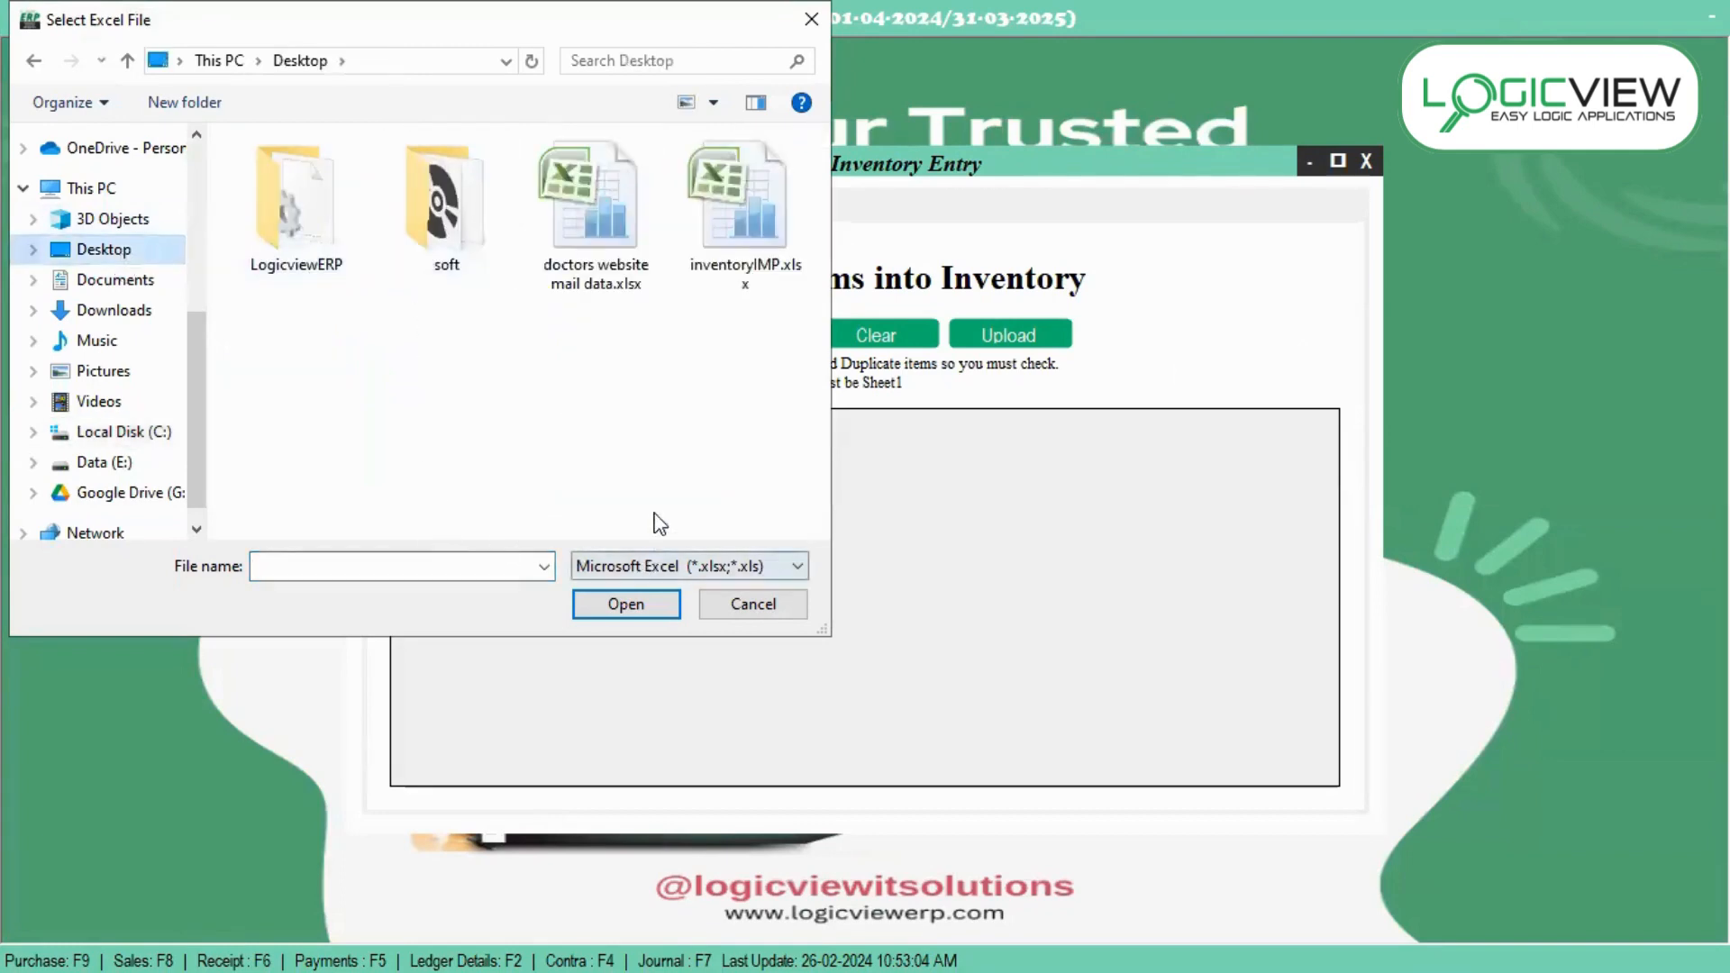
left_click(746, 282)
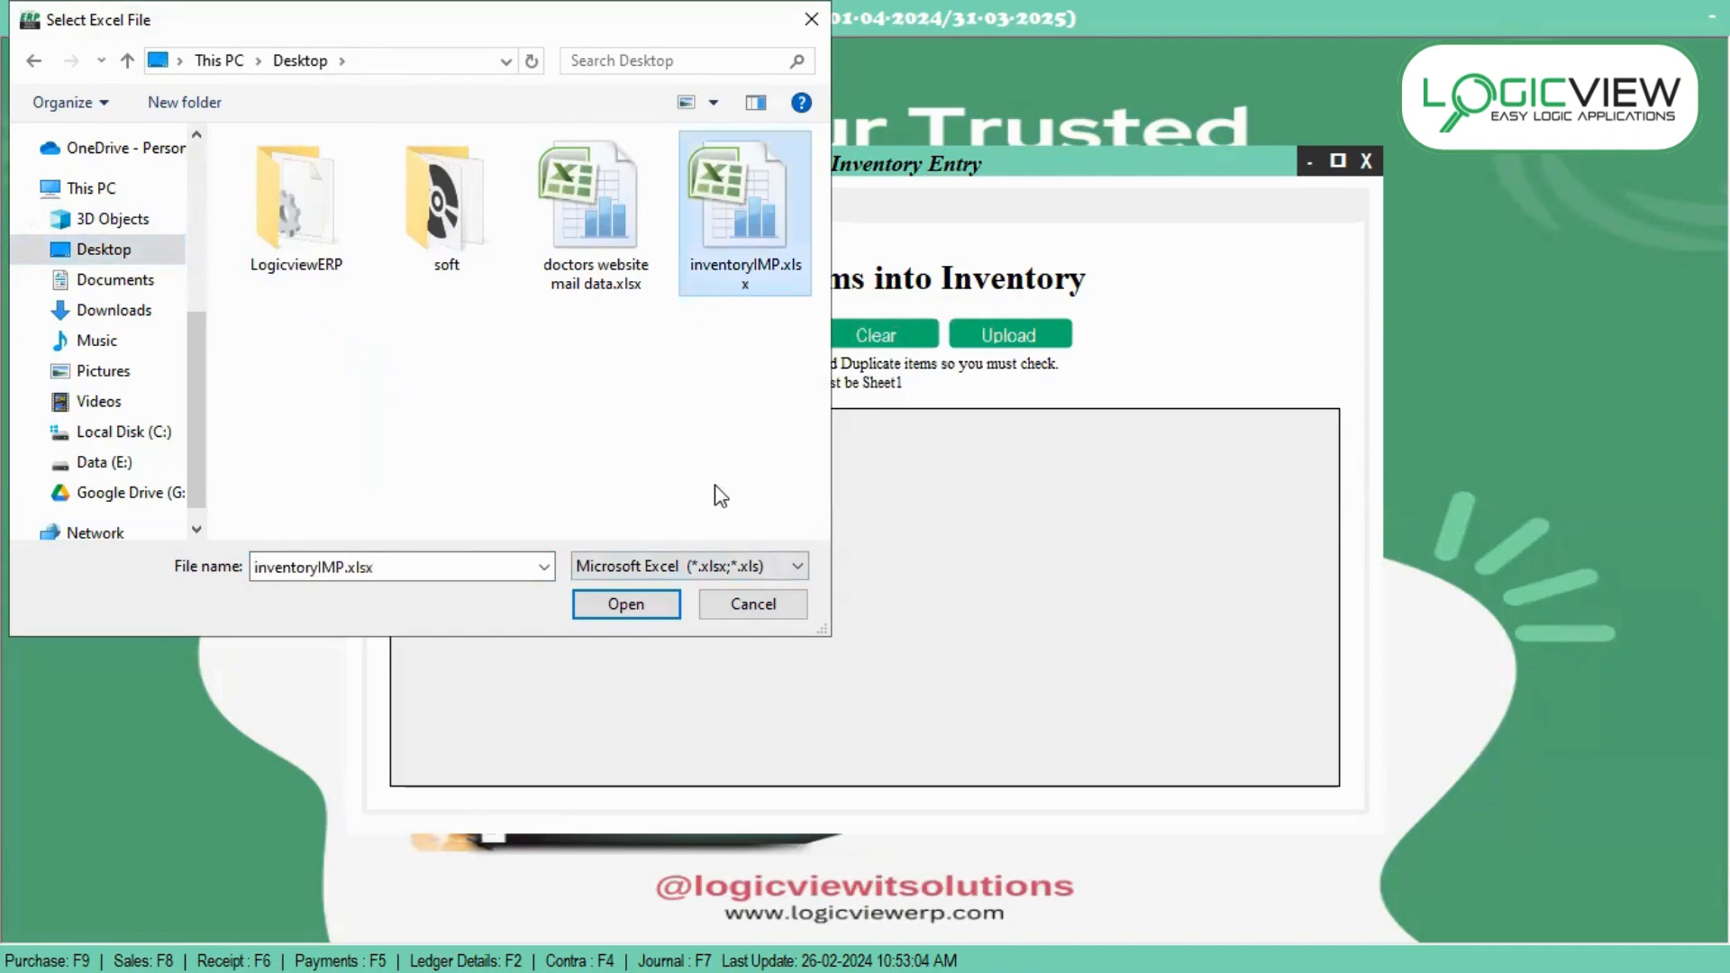
left_click(653, 608)
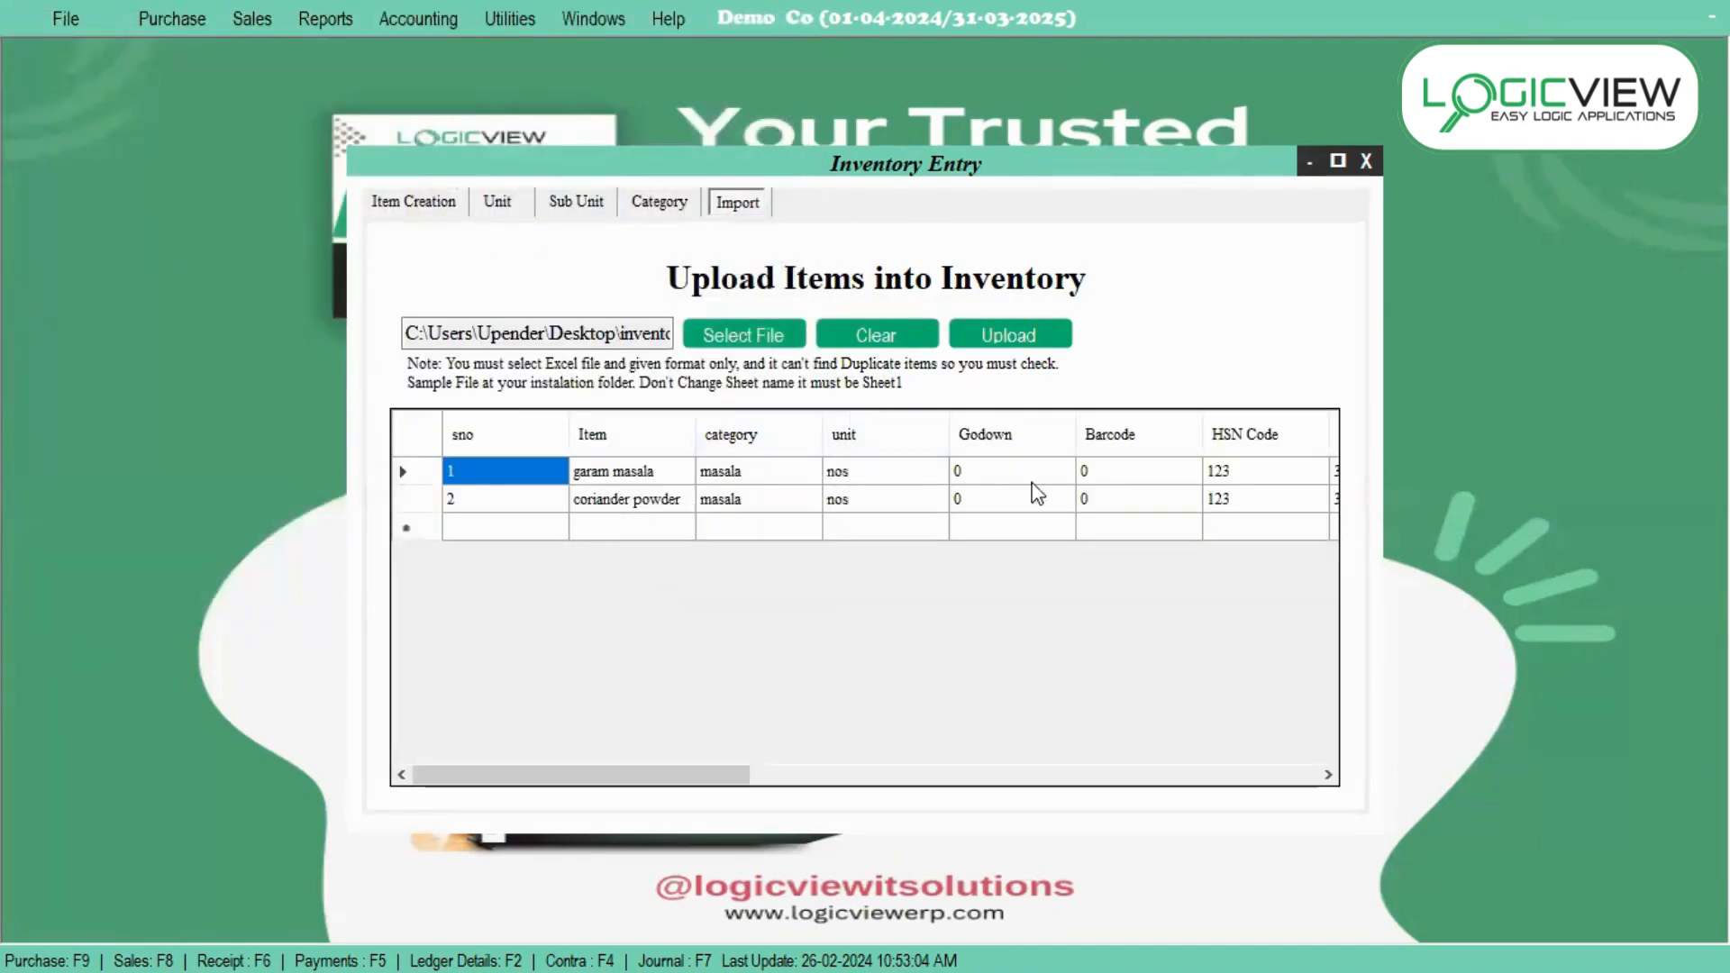
left_click(989, 331)
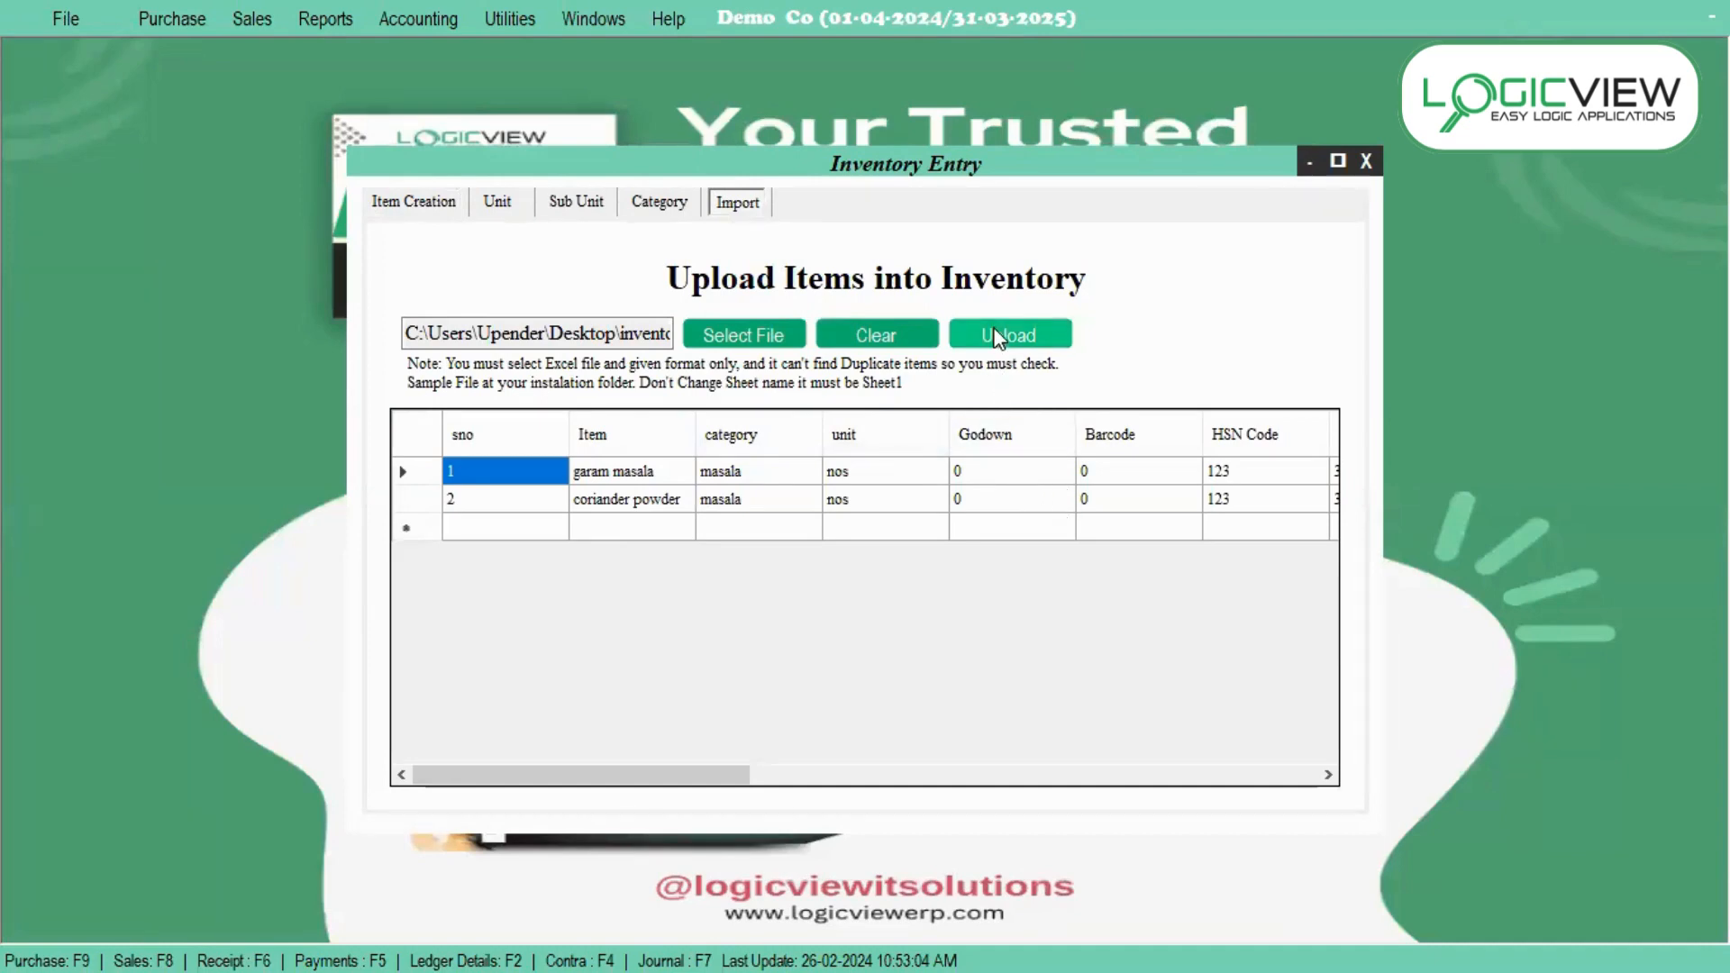